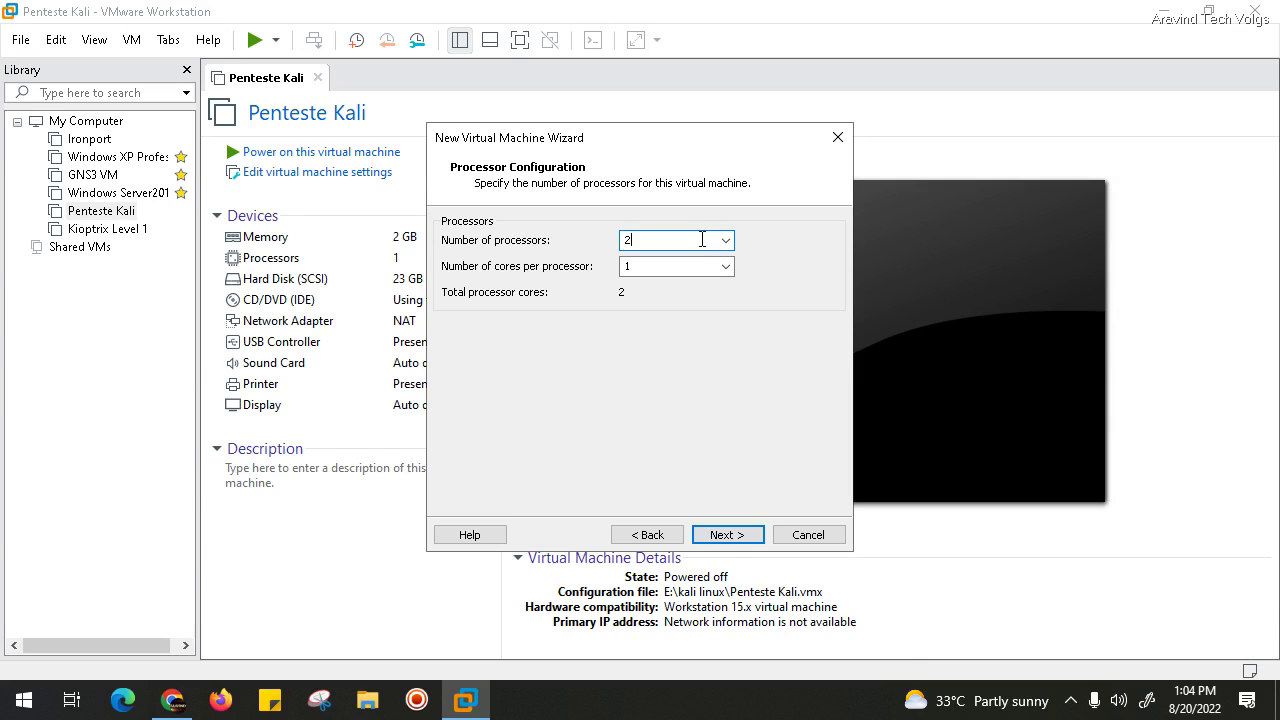
# - Give the virtual machine 2 processors and 1024 MB of memory
pyautogui.click(745, 536)
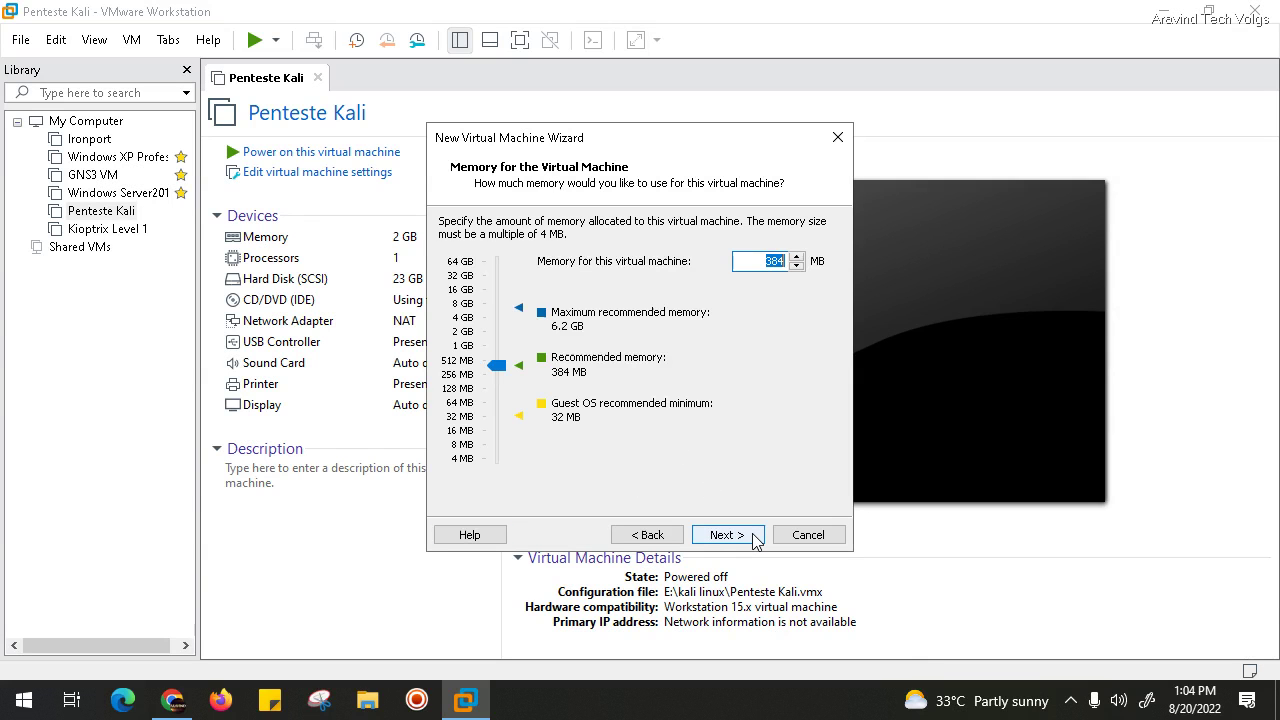
pyautogui.press('BackSpace')
pyautogui.write('1024')
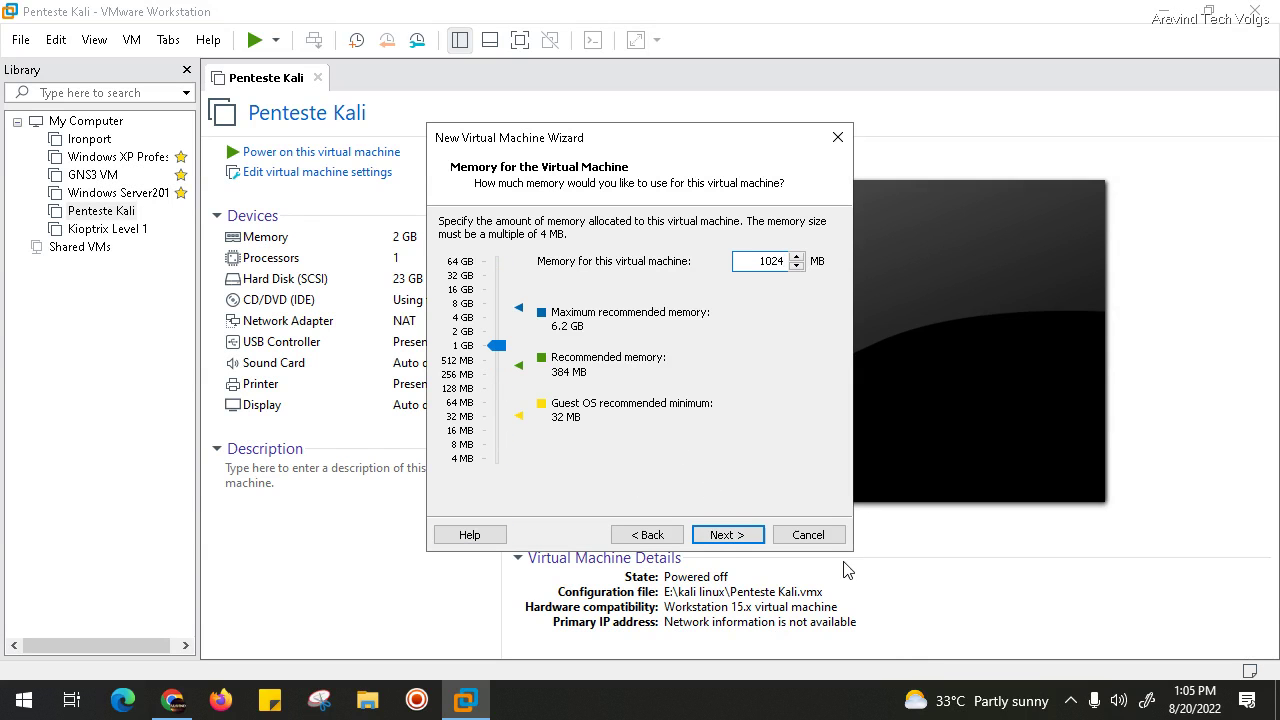
pyautogui.click(738, 536)
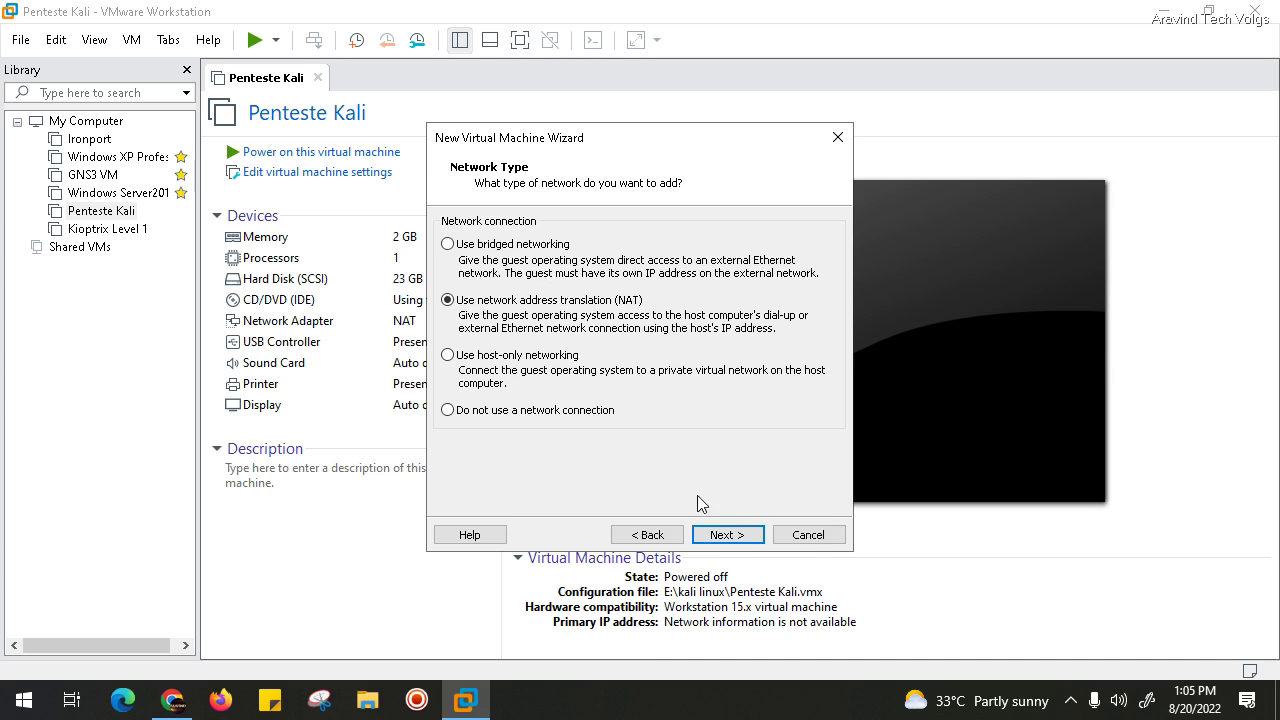
# - Keep NAT networking, the LSI Logic controller and SCSI disk type, and create a new virtual disk
pyautogui.click(741, 540)
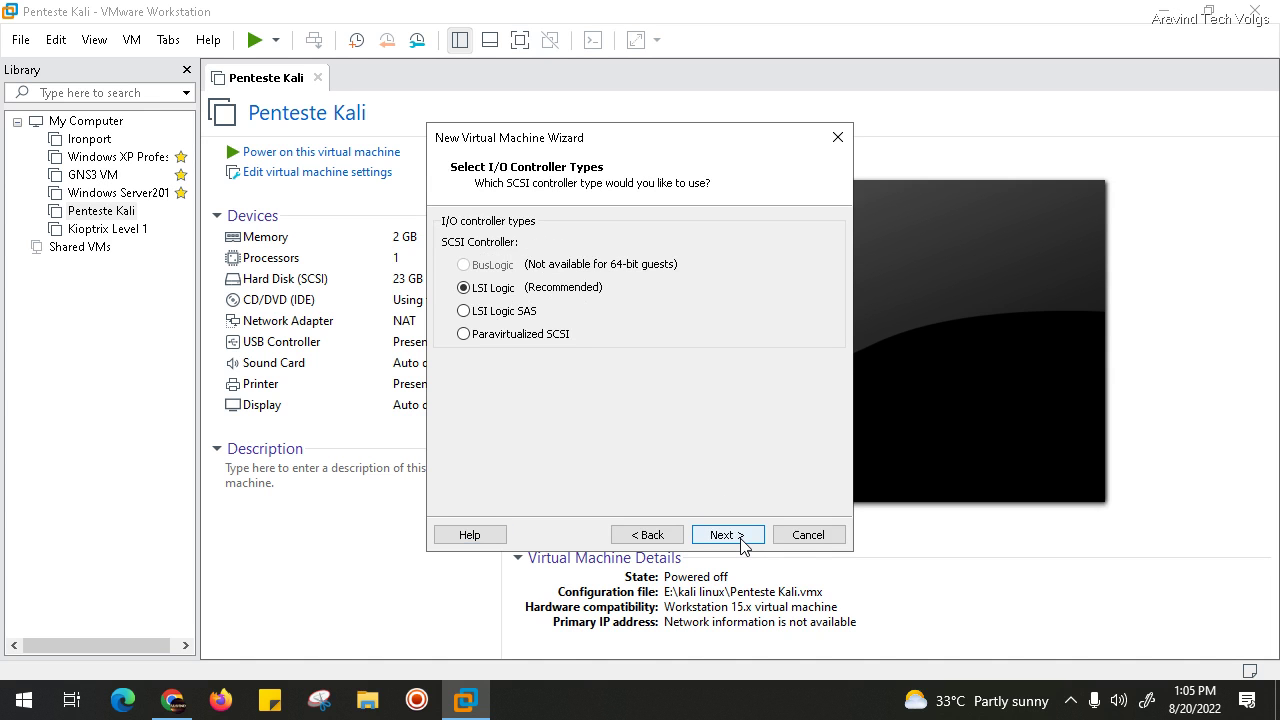
pyautogui.click(741, 540)
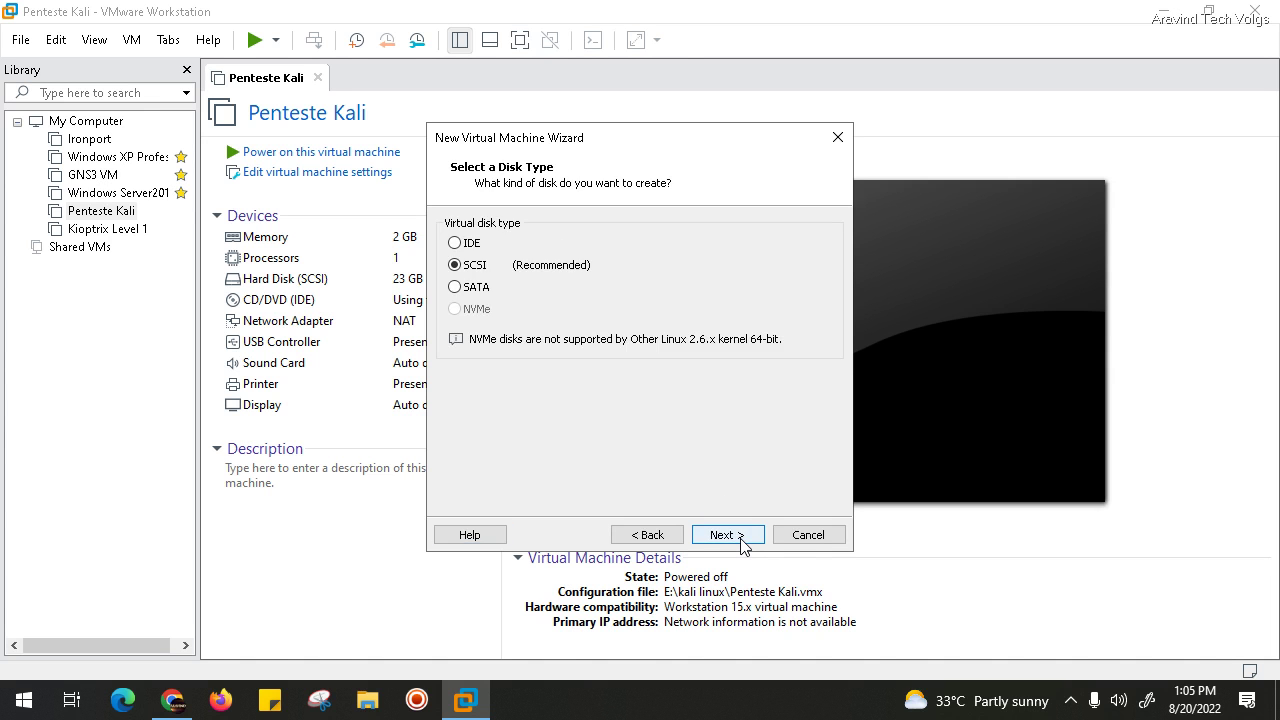
pyautogui.click(741, 540)
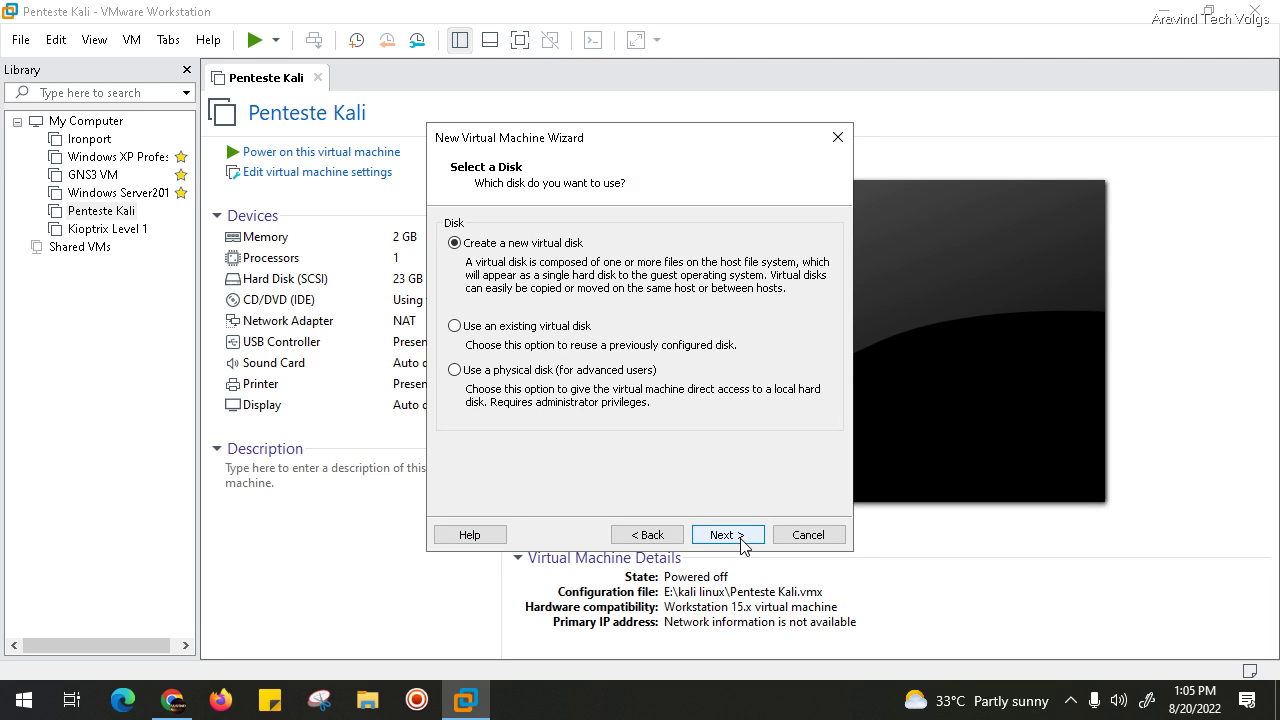
pyautogui.click(741, 540)
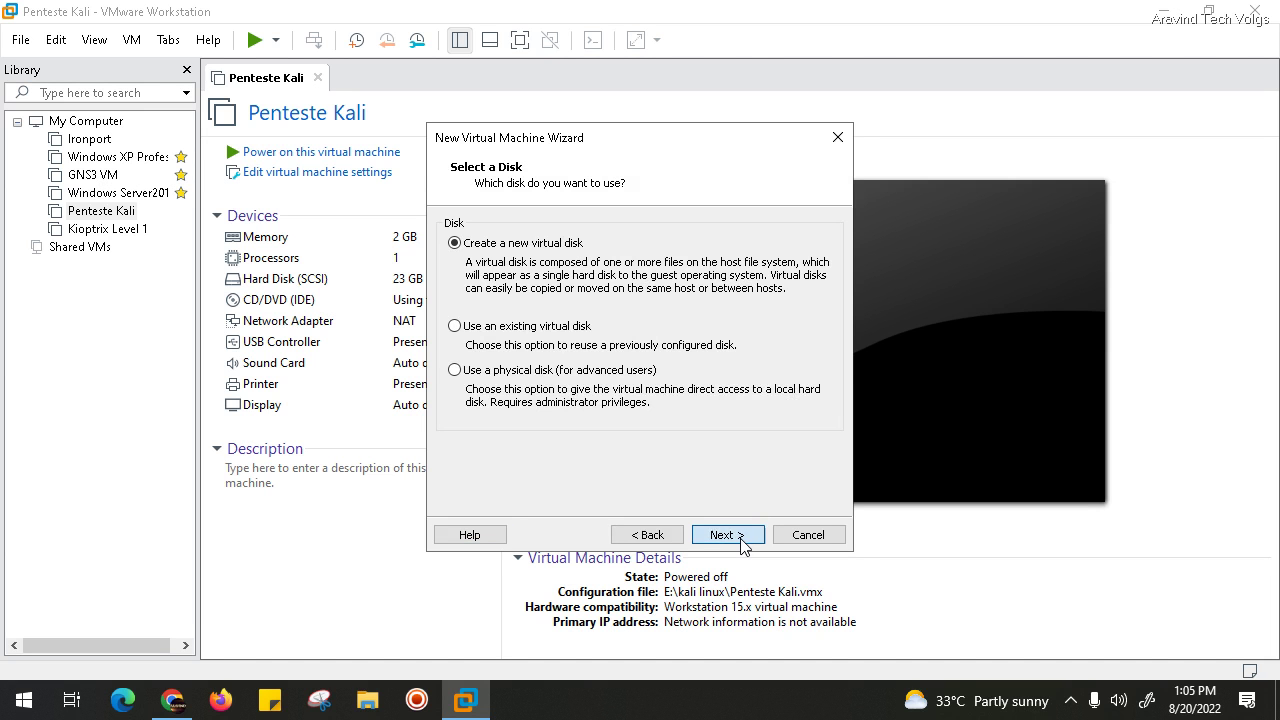
# - Set a 15 GB maximum disk size stored as a single file, then finish the wizard
pyautogui.press('BackSpace')
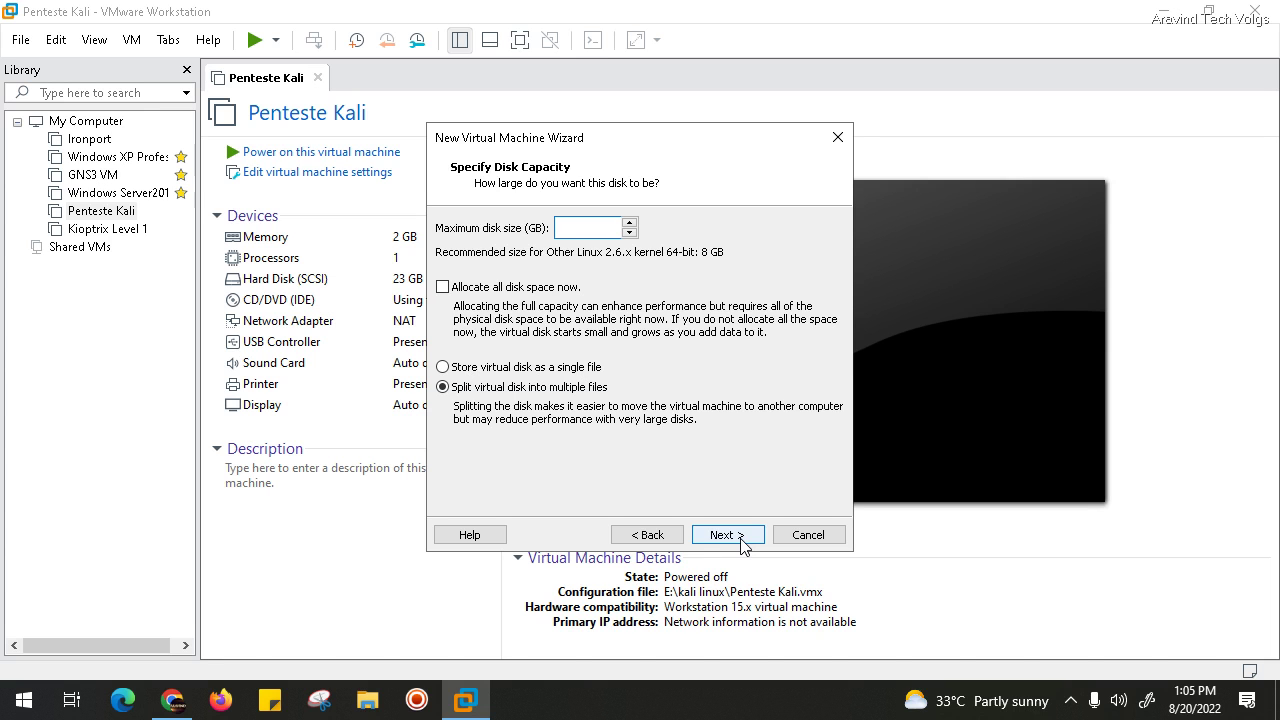
pyautogui.write('15')
pyautogui.click(597, 370)
pyautogui.click(745, 538)
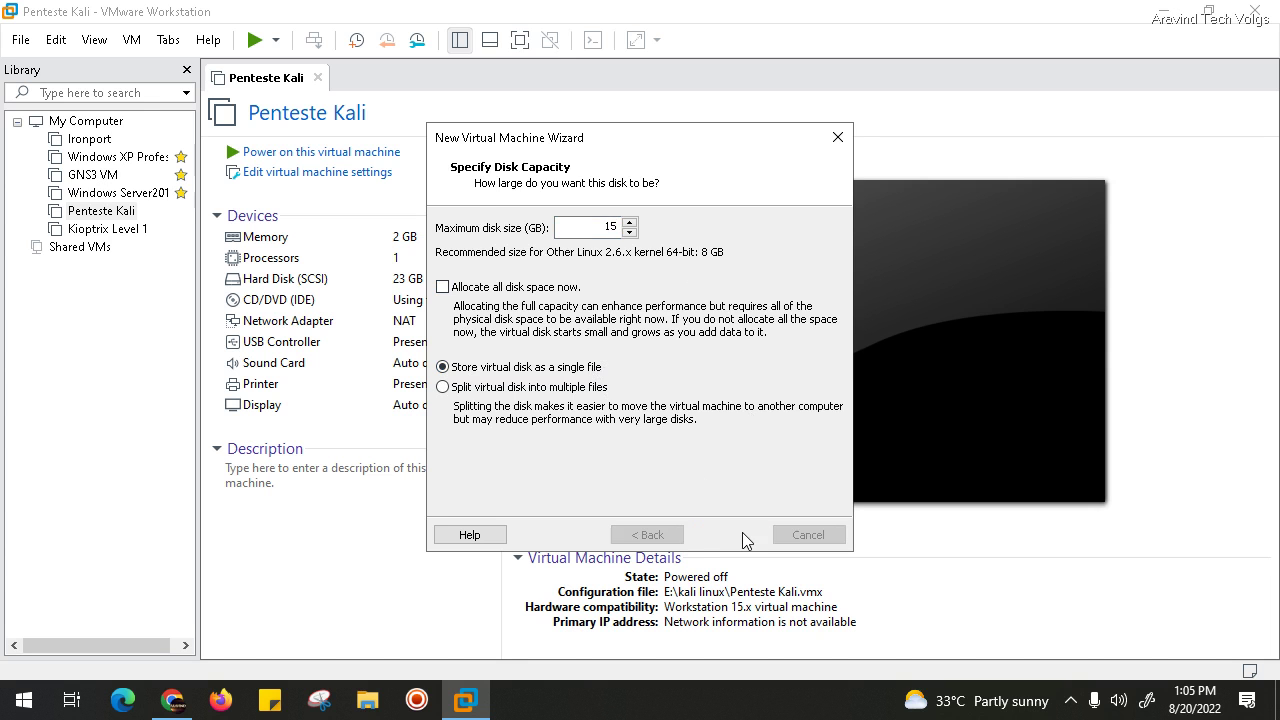
pyautogui.click(741, 536)
pyautogui.click(729, 535)
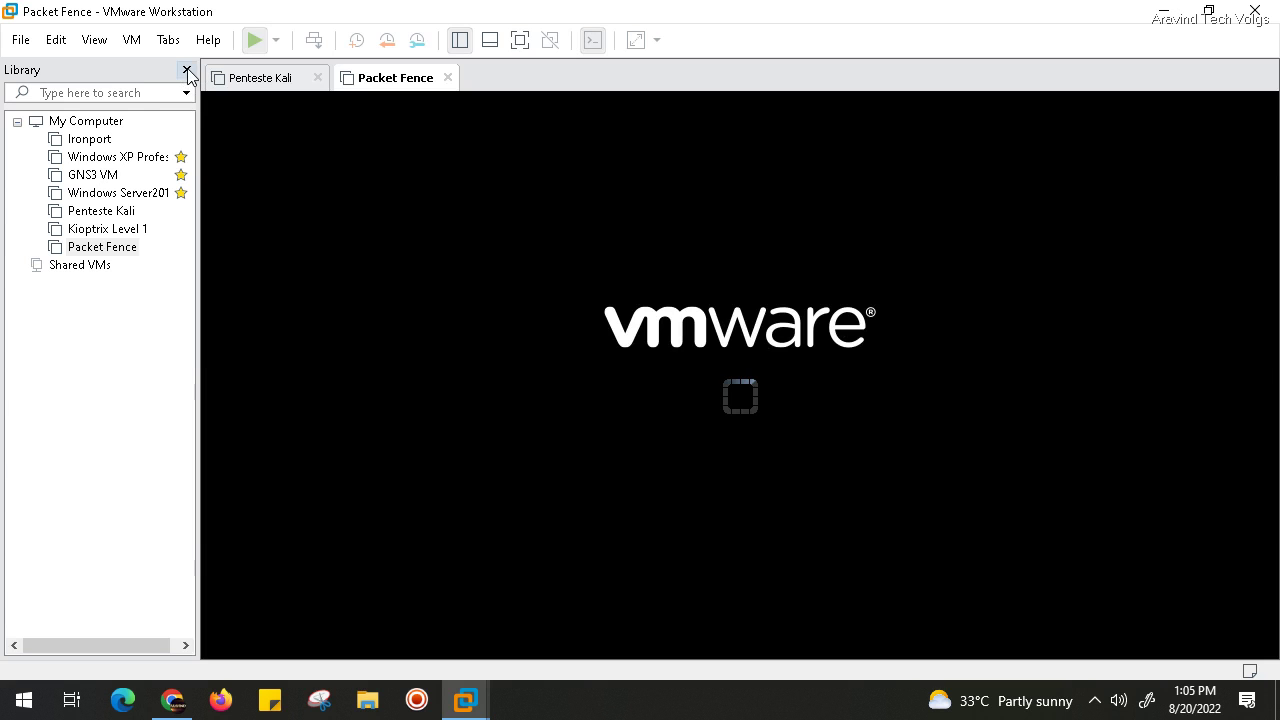
# - Power on Packet Fence, close the Penteste Kali tab and dismiss the virtual printing warning
pyautogui.click(186, 69)
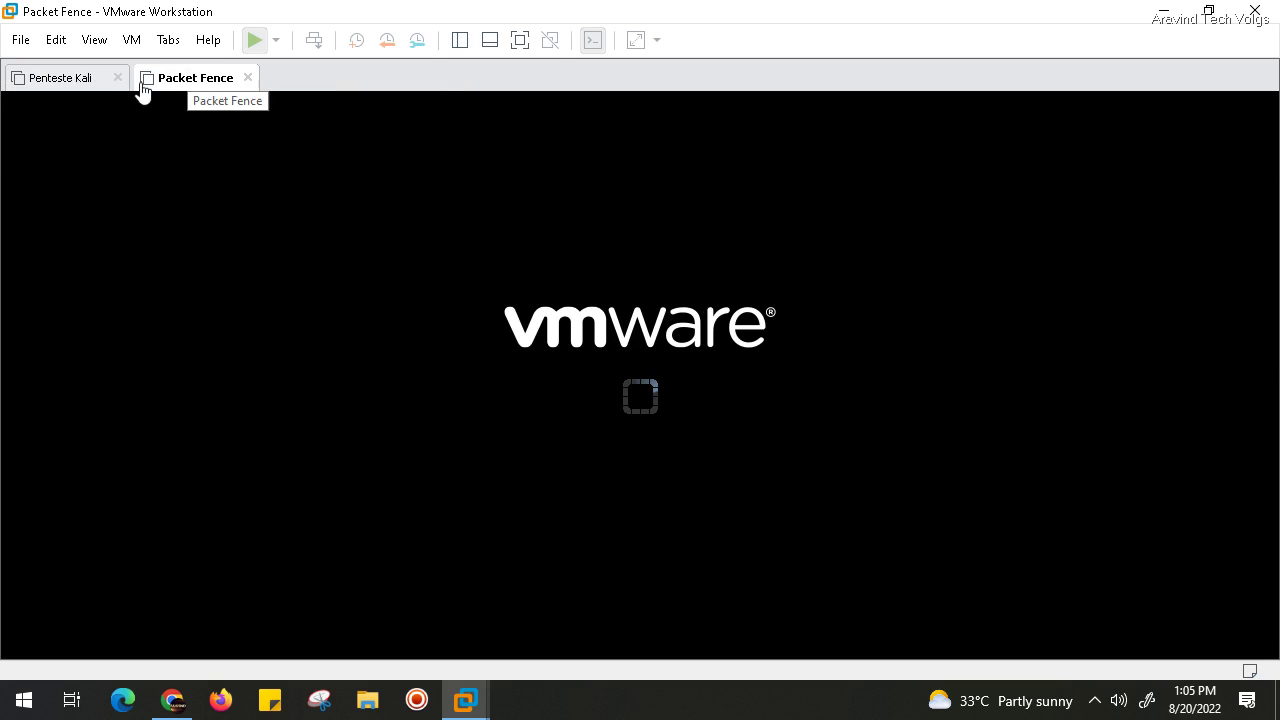
pyautogui.click(106, 84)
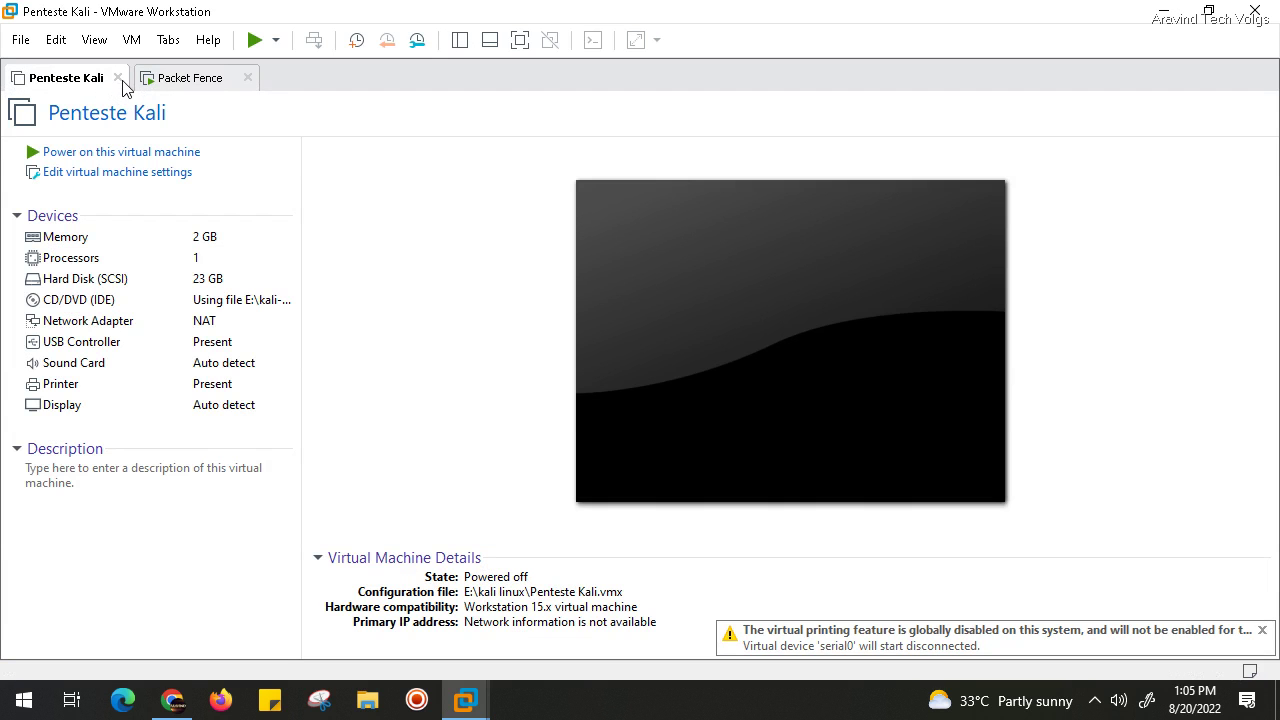
pyautogui.click(117, 77)
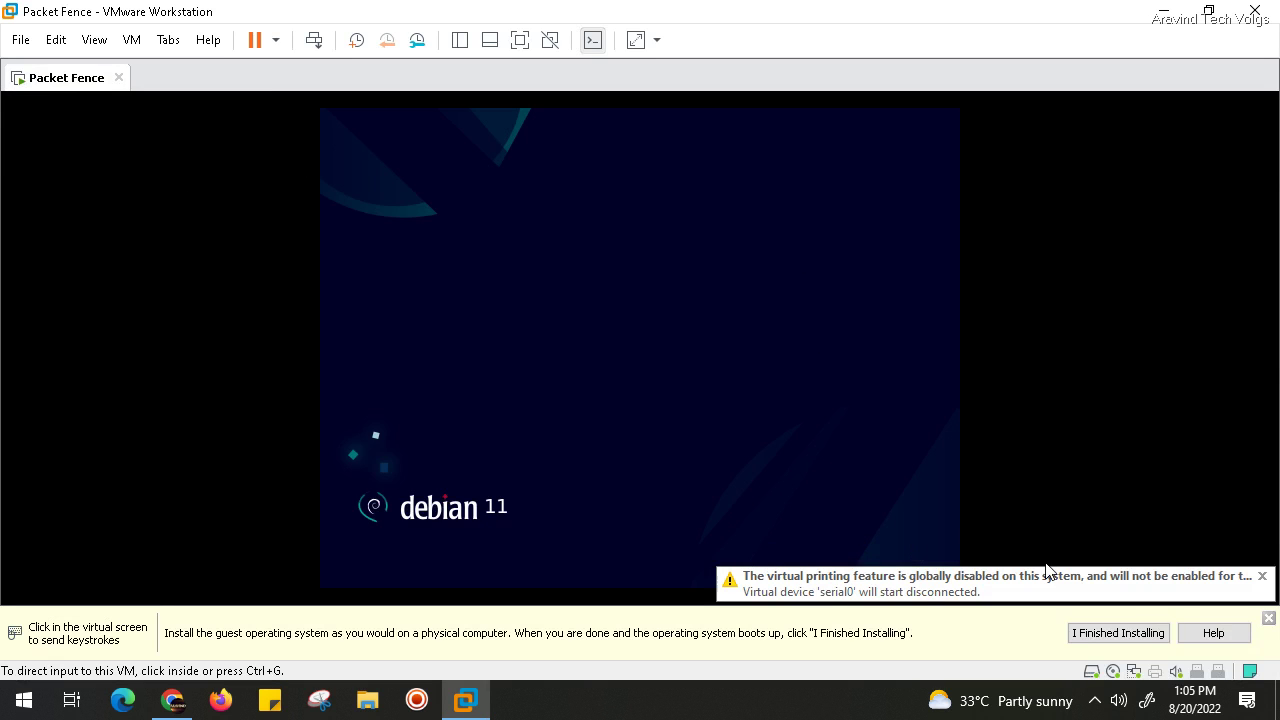
pyautogui.click(1117, 633)
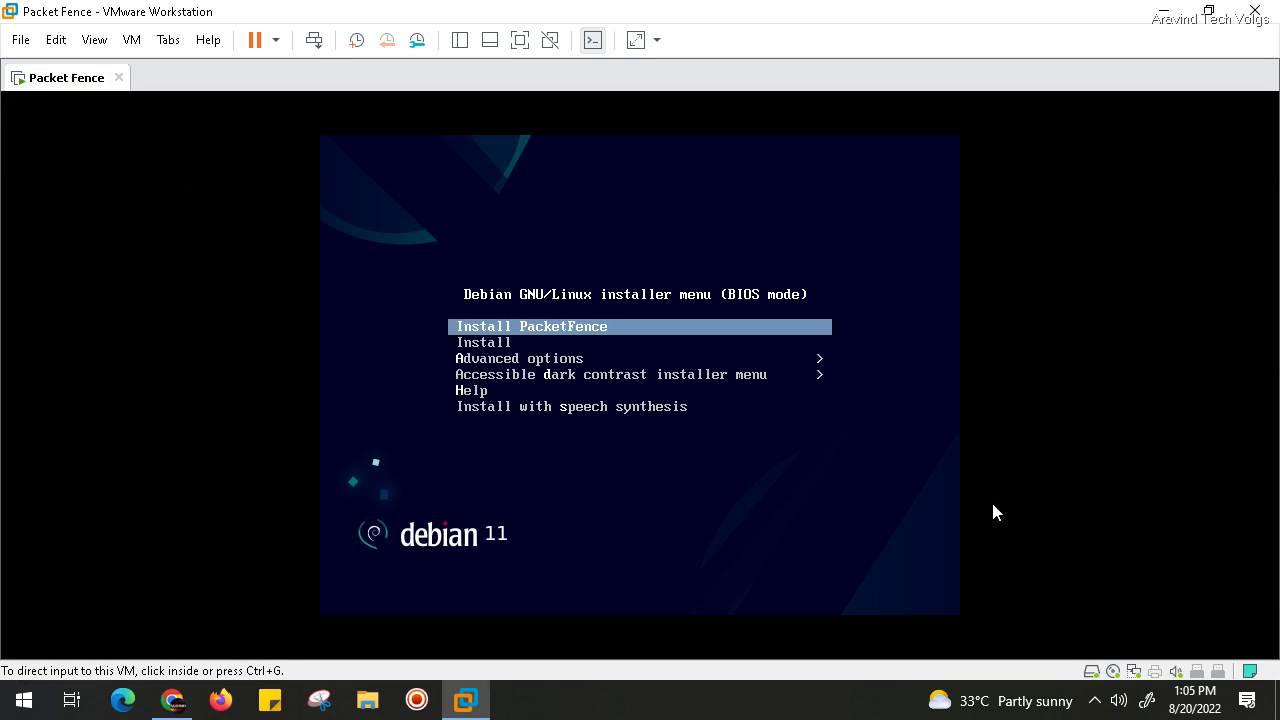
# - Start the Install PacketFence entry in the boot menu and switch to full screen
pyautogui.click(994, 511)
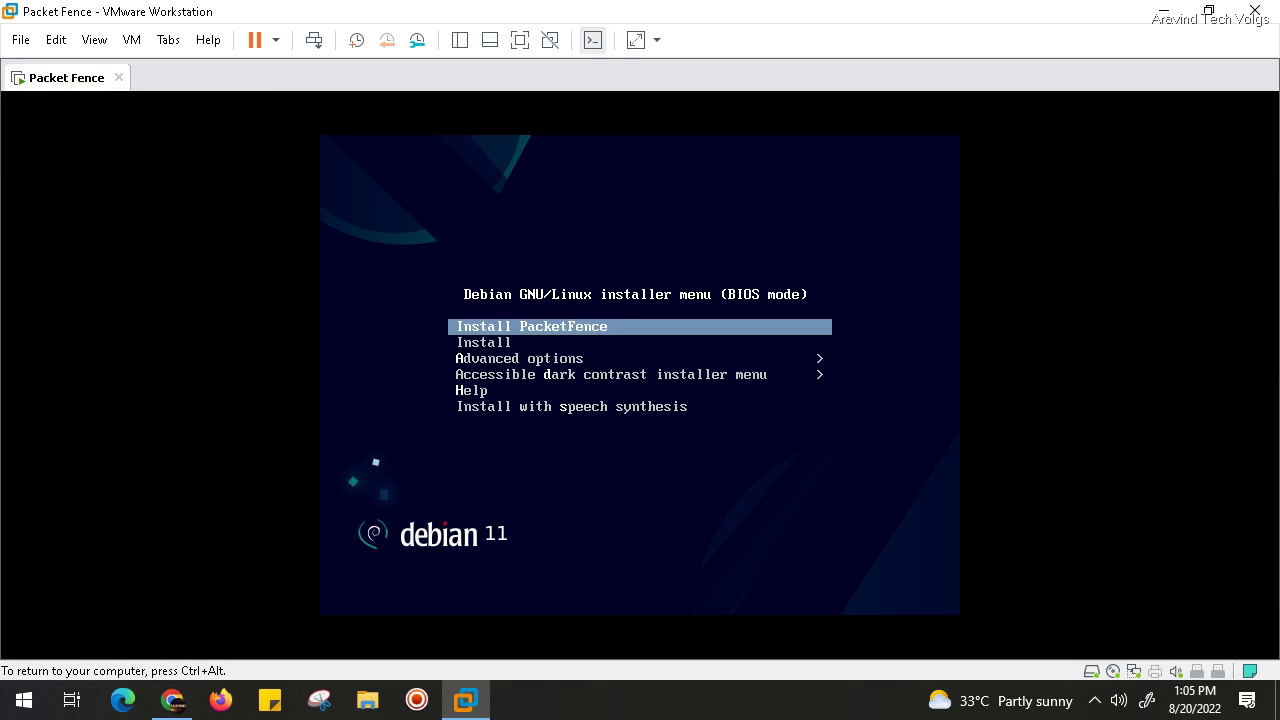
pyautogui.press('Down')
pyautogui.press('Down')
pyautogui.press('Down')
pyautogui.press('Down')
pyautogui.press('Down')
pyautogui.press('Up')
pyautogui.press('Up')
pyautogui.press('Up')
pyautogui.press('Up')
pyautogui.press('Up')
pyautogui.press('Return')
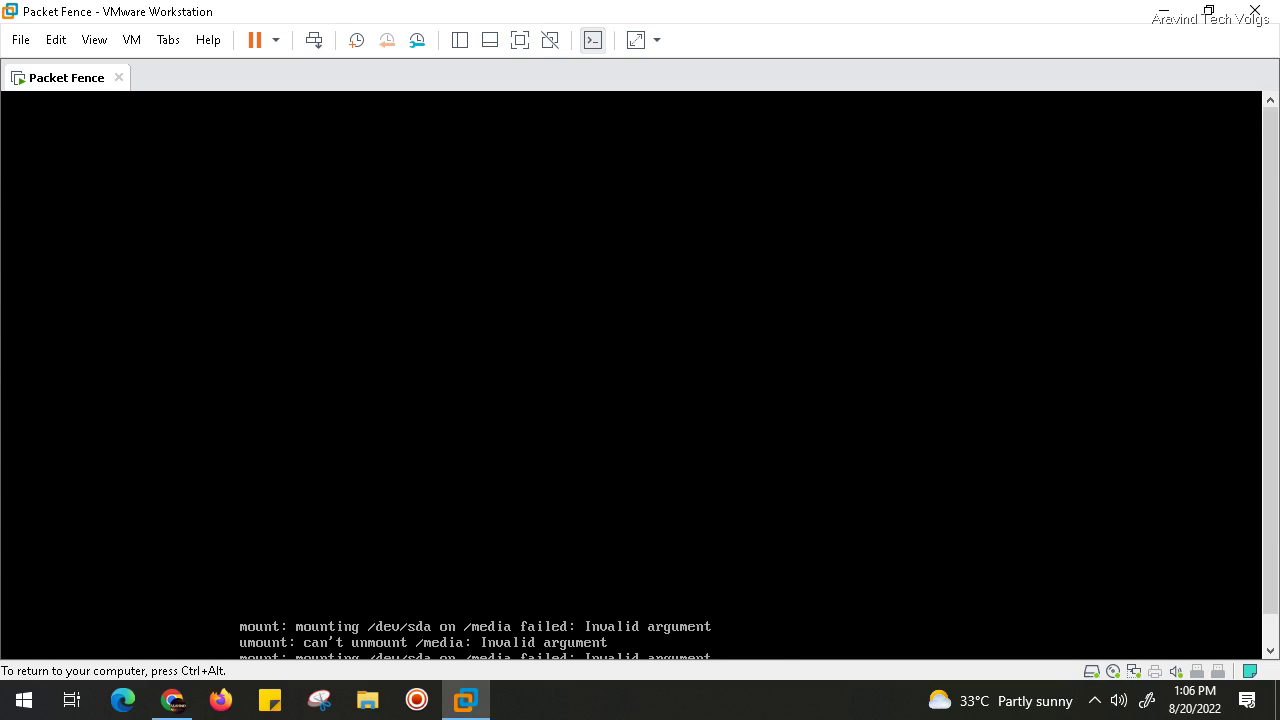
pyautogui.hotkey('ctrl', 'alt')
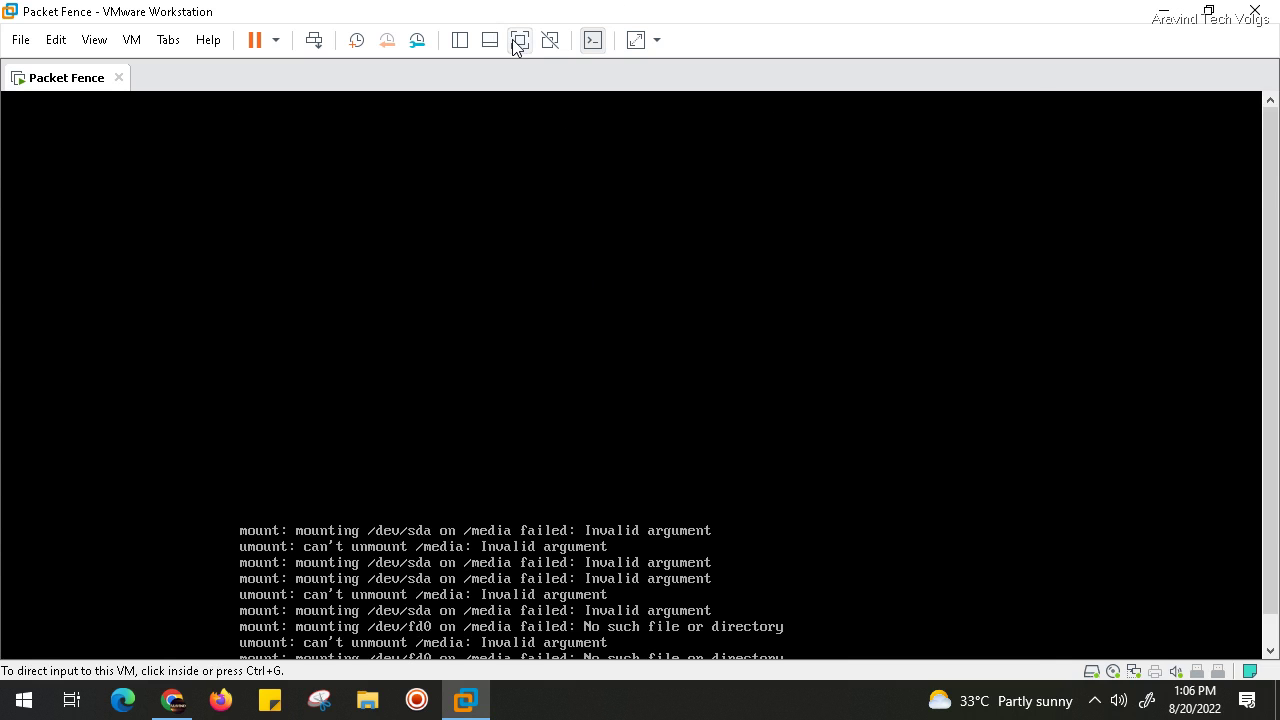
pyautogui.click(516, 46)
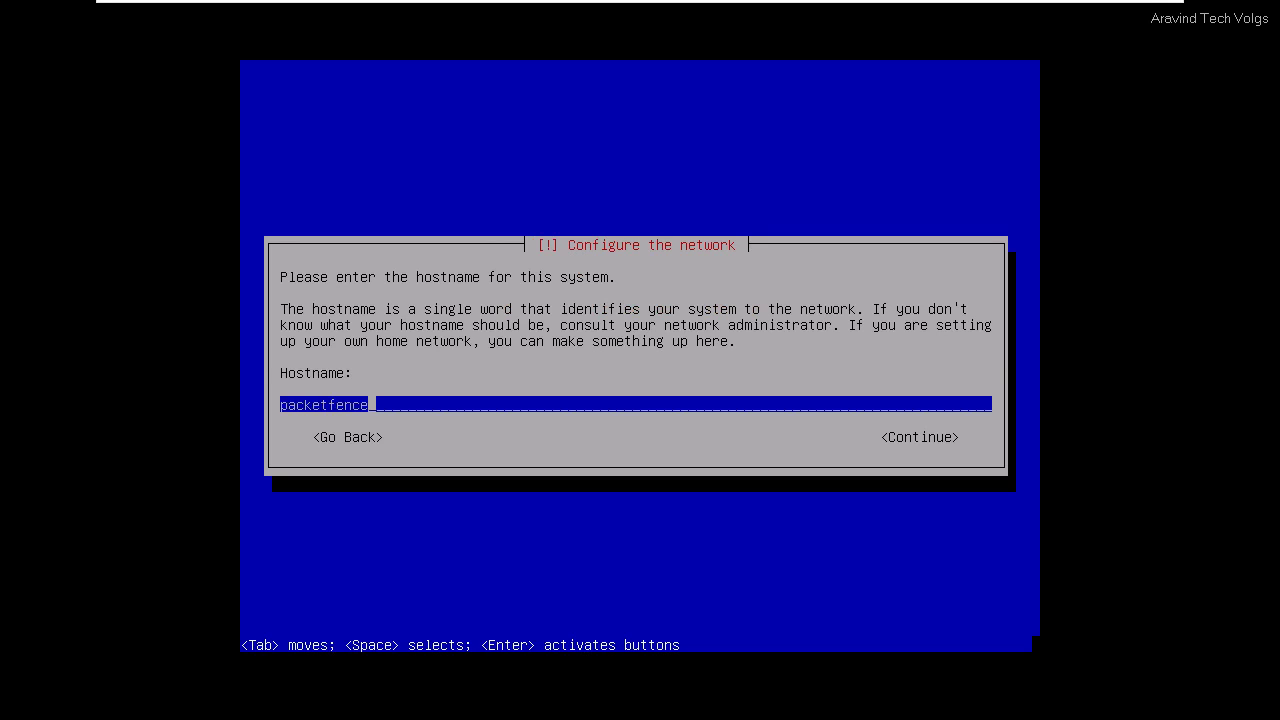
# - Accept packetfence as the hostname and localdomain as the domain name
pyautogui.press('Tab')
pyautogui.press('Return')
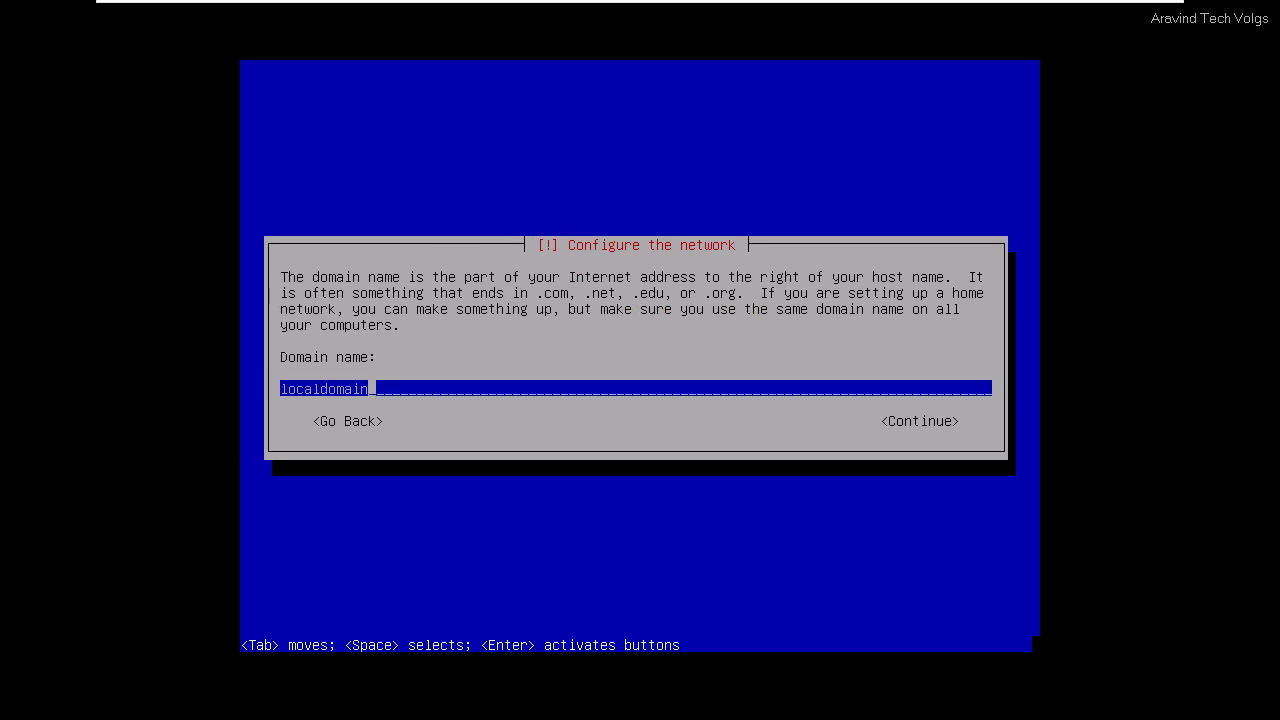
pyautogui.press('Tab')
pyautogui.press('Return')
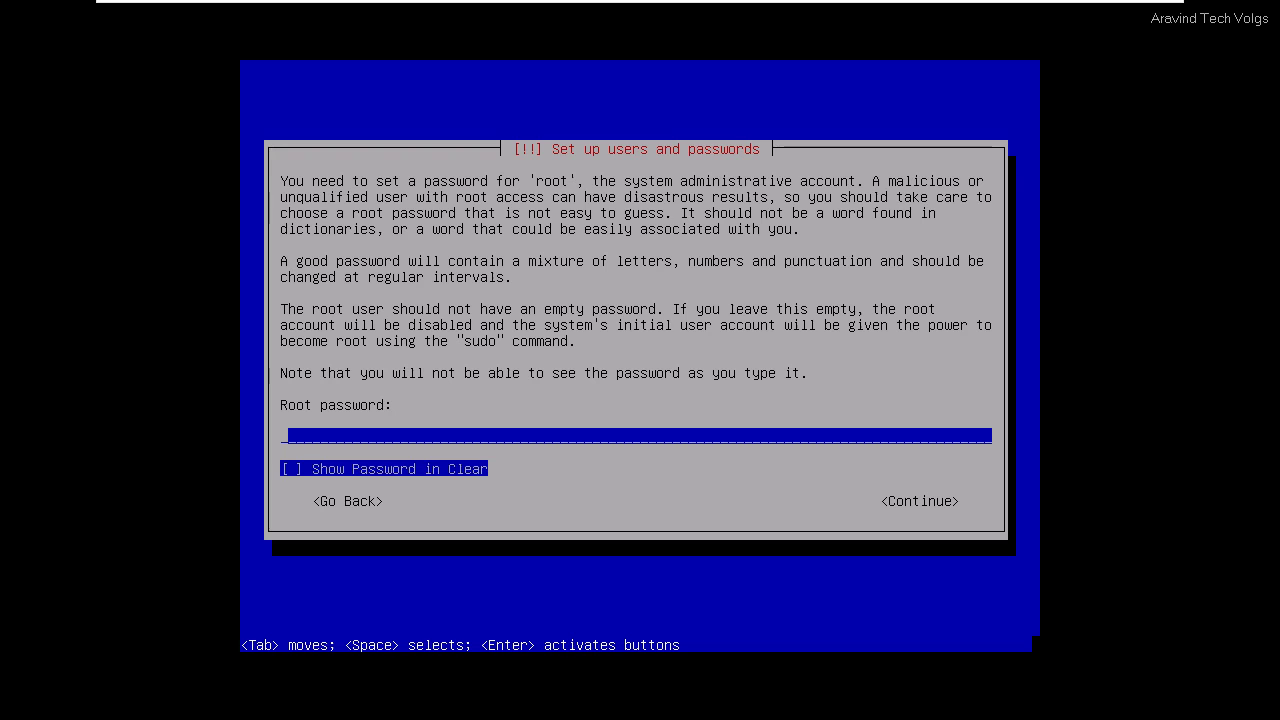
# - Enter the root password and re-enter it to confirm
pyautogui.write('*******')
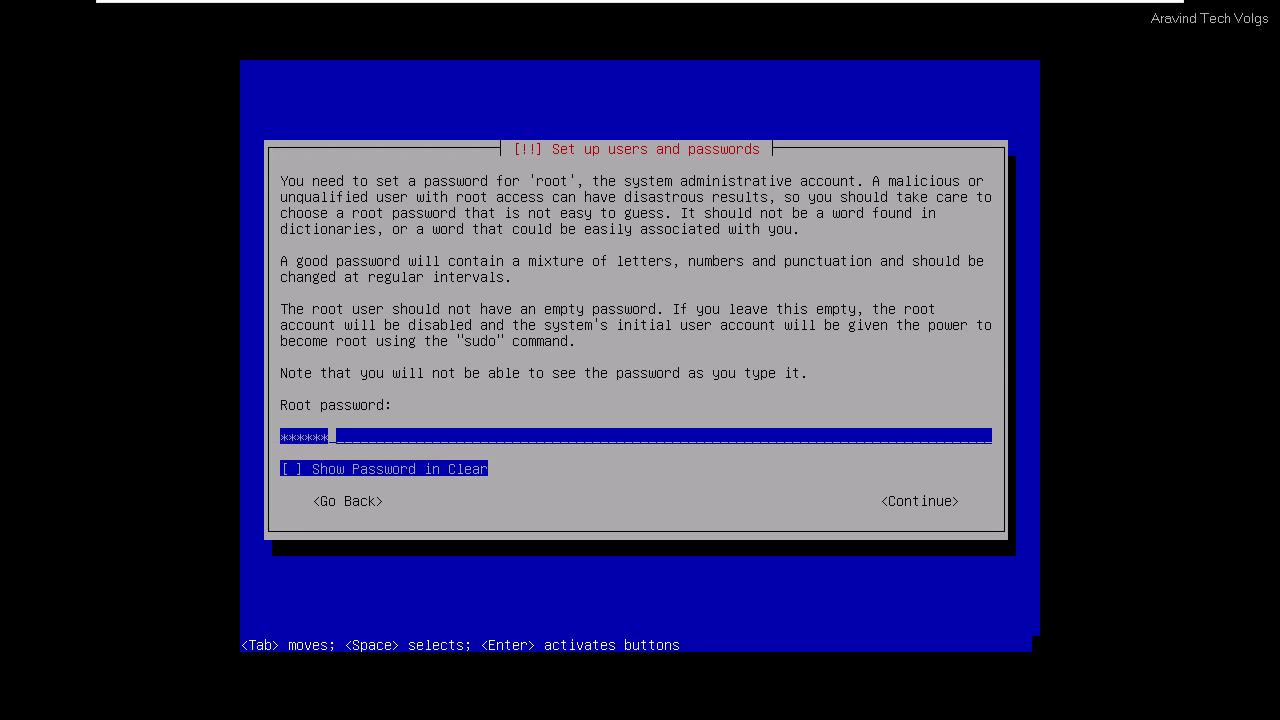
pyautogui.press('Return')
pyautogui.write('****')
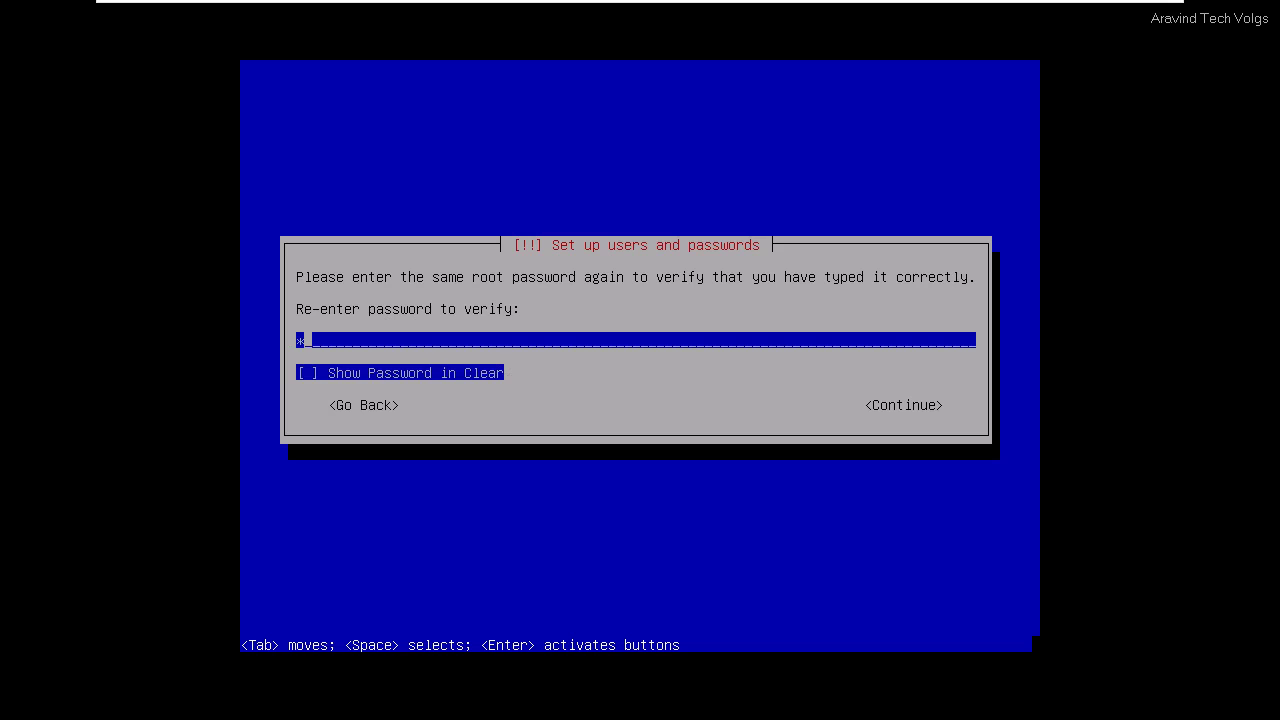
pyautogui.write('**')
pyautogui.press('Return')
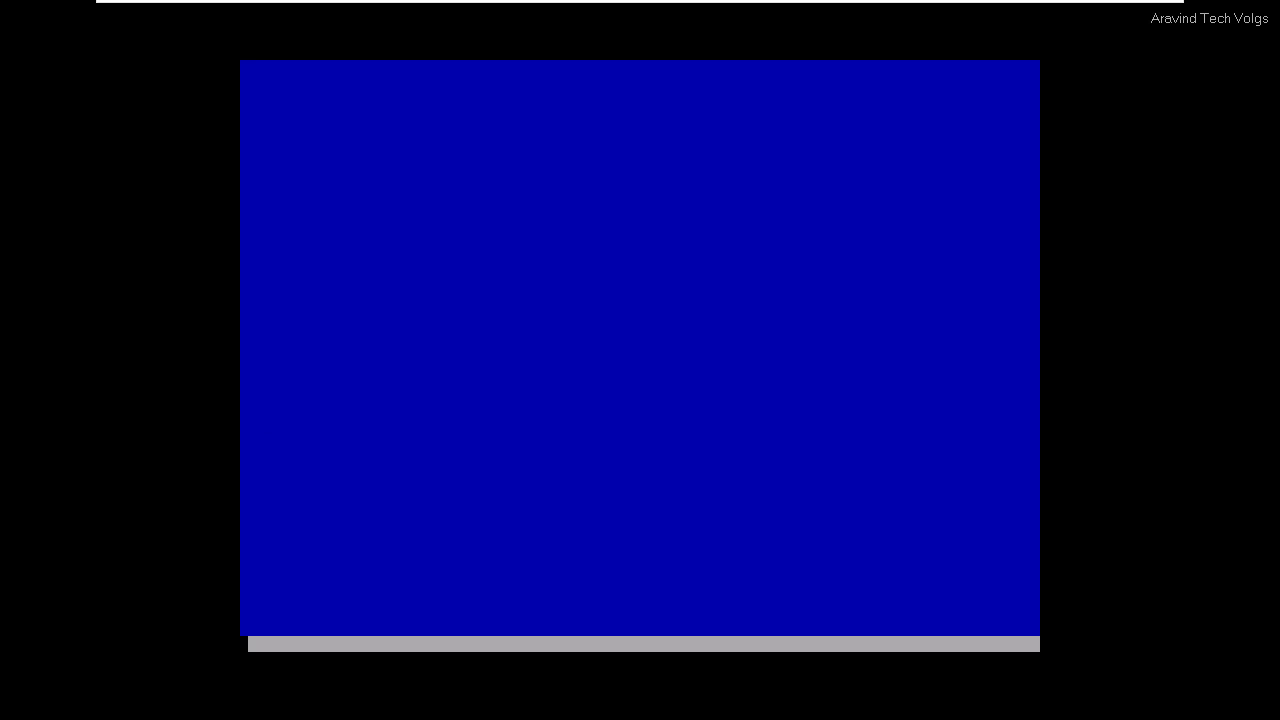
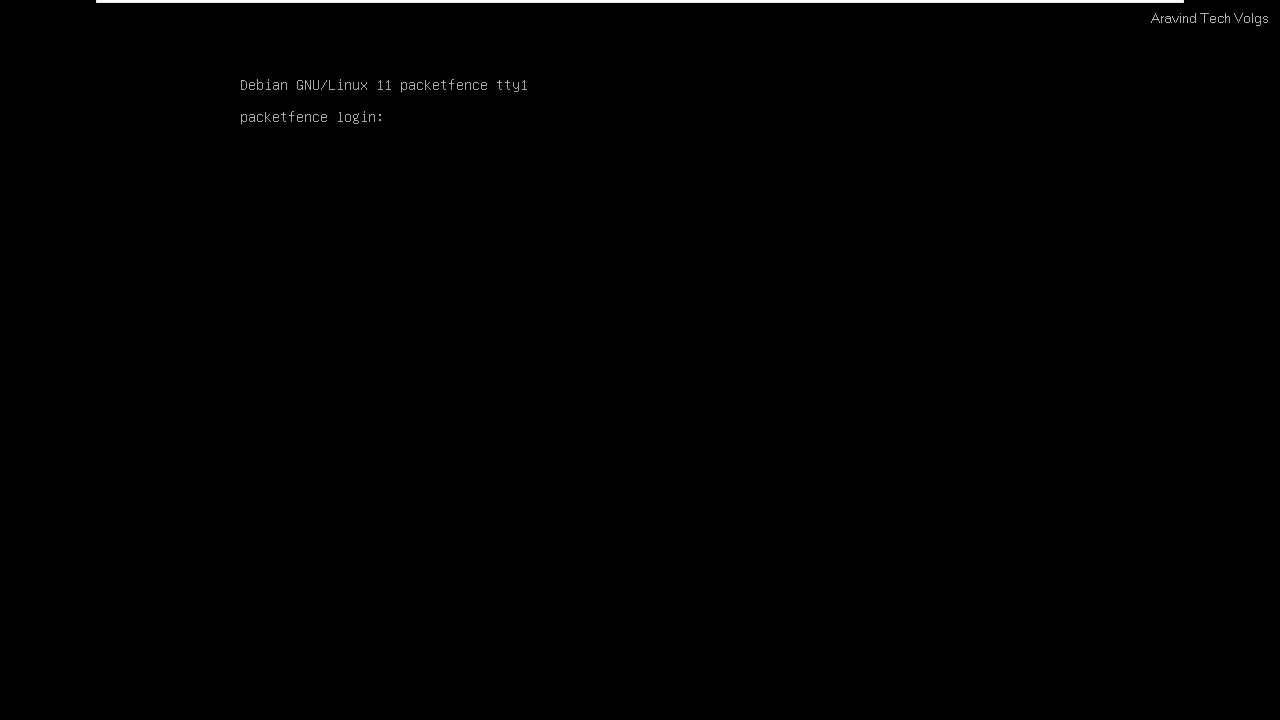
# - Log in as root, run ifconfig to read eth0's 192.168.222.141 address, and minimize the VM
pyautogui.write('oot')
pyautogui.press('Return')
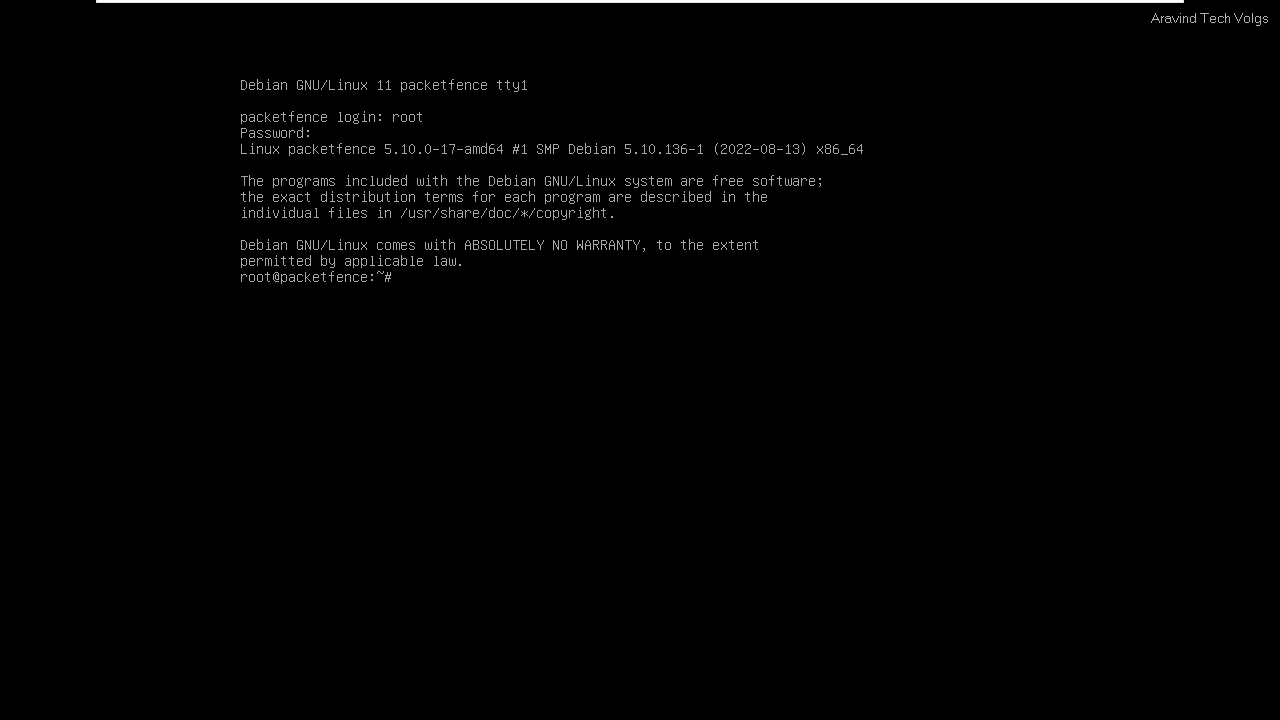
pyautogui.write('config')
pyautogui.press('Return')
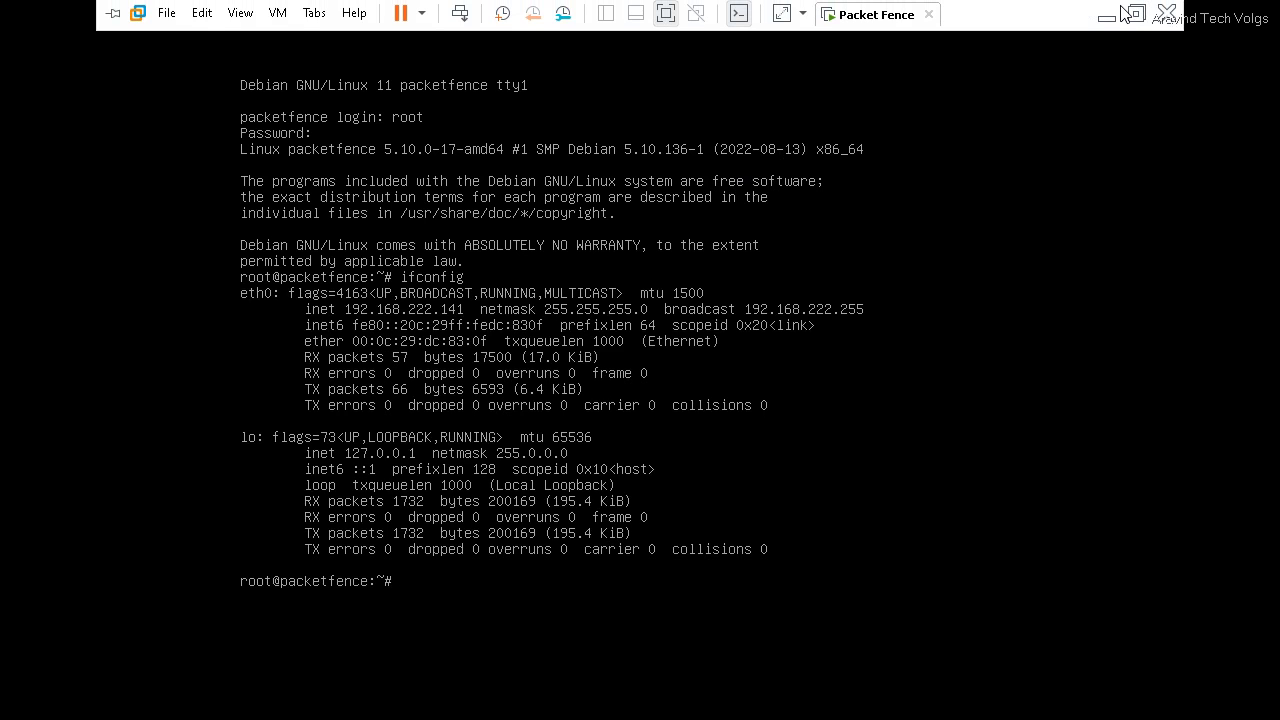
pyautogui.click(1106, 18)
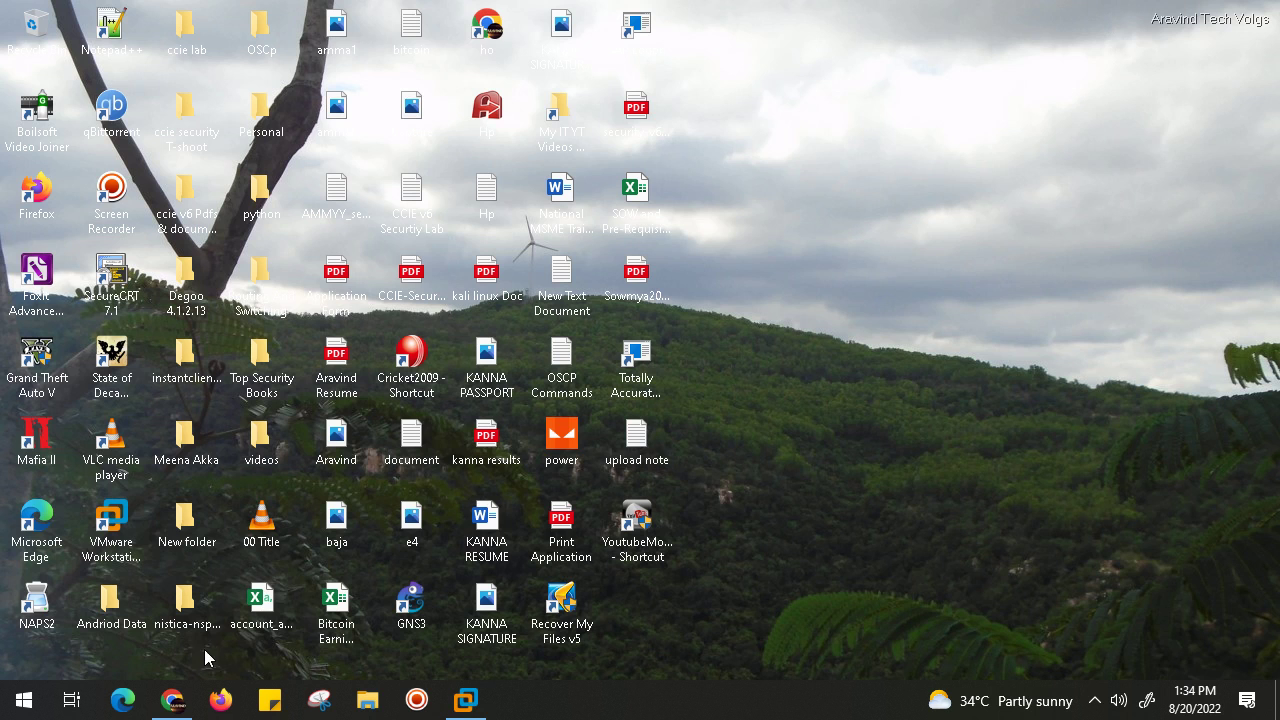
pyautogui.click(172, 700)
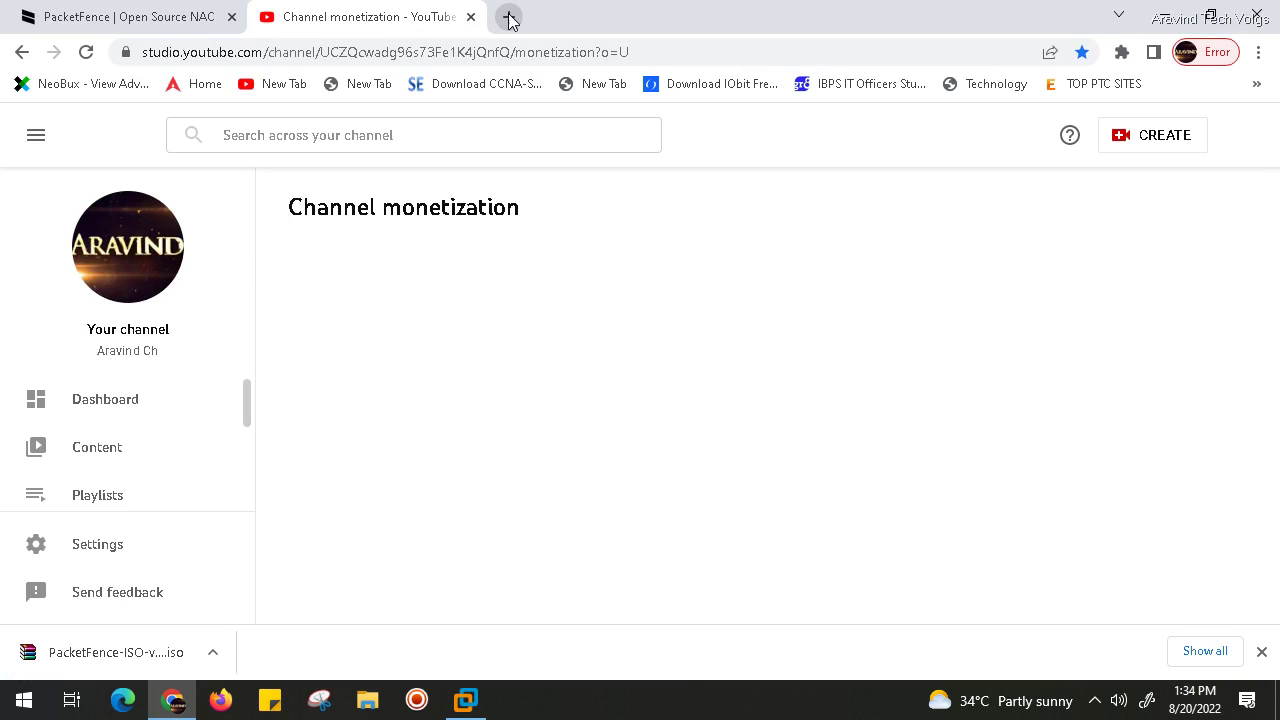
pyautogui.click(509, 17)
pyautogui.click(473, 53)
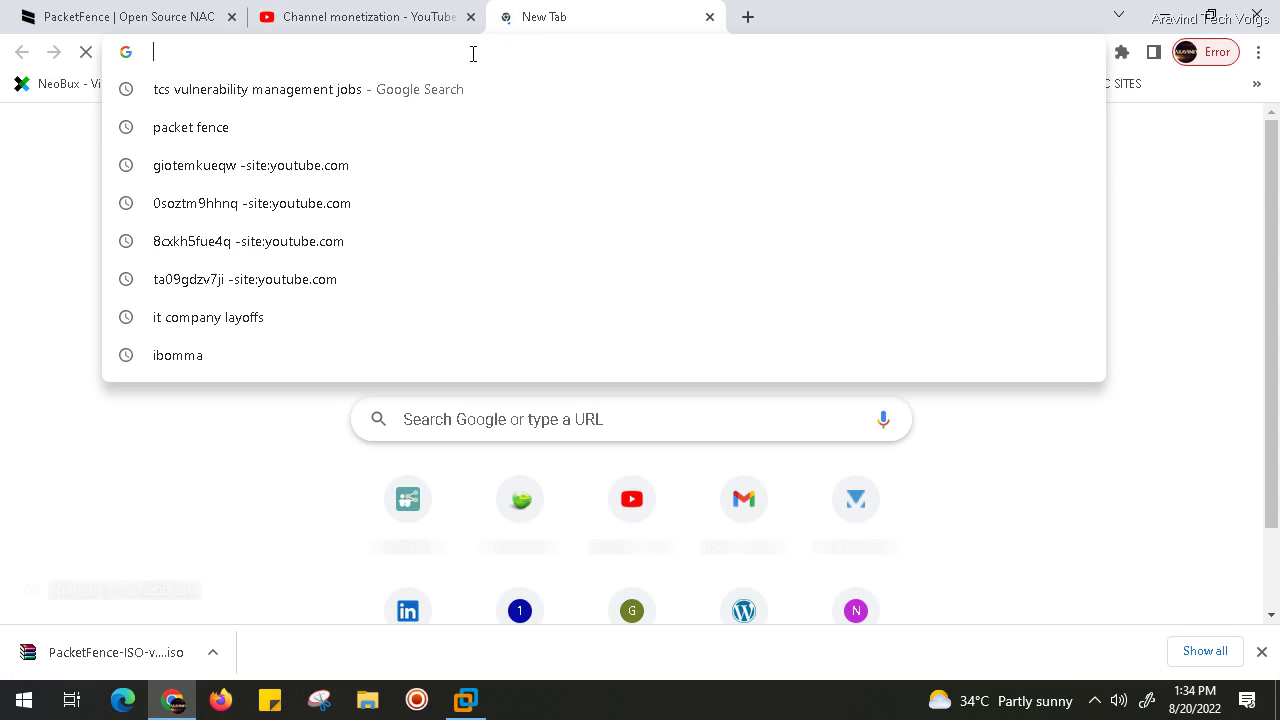
pyautogui.write('https://')
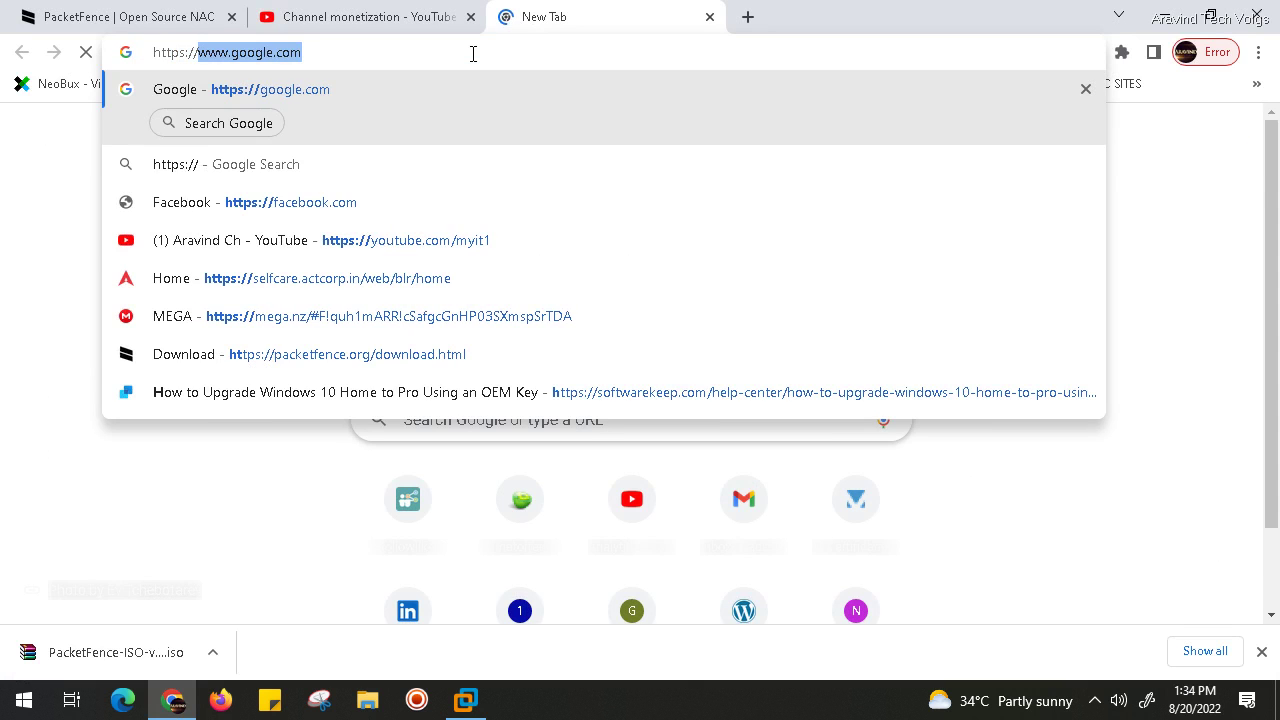
pyautogui.write('19')
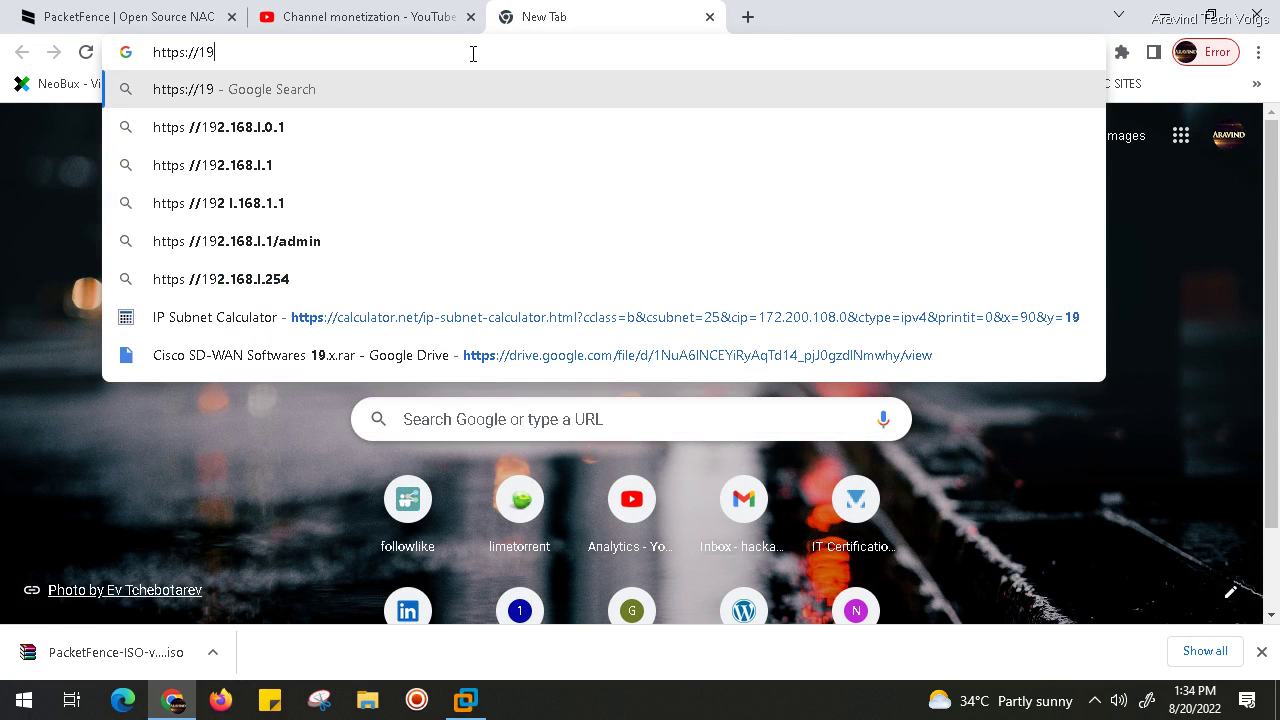
pyautogui.write('2.168.')
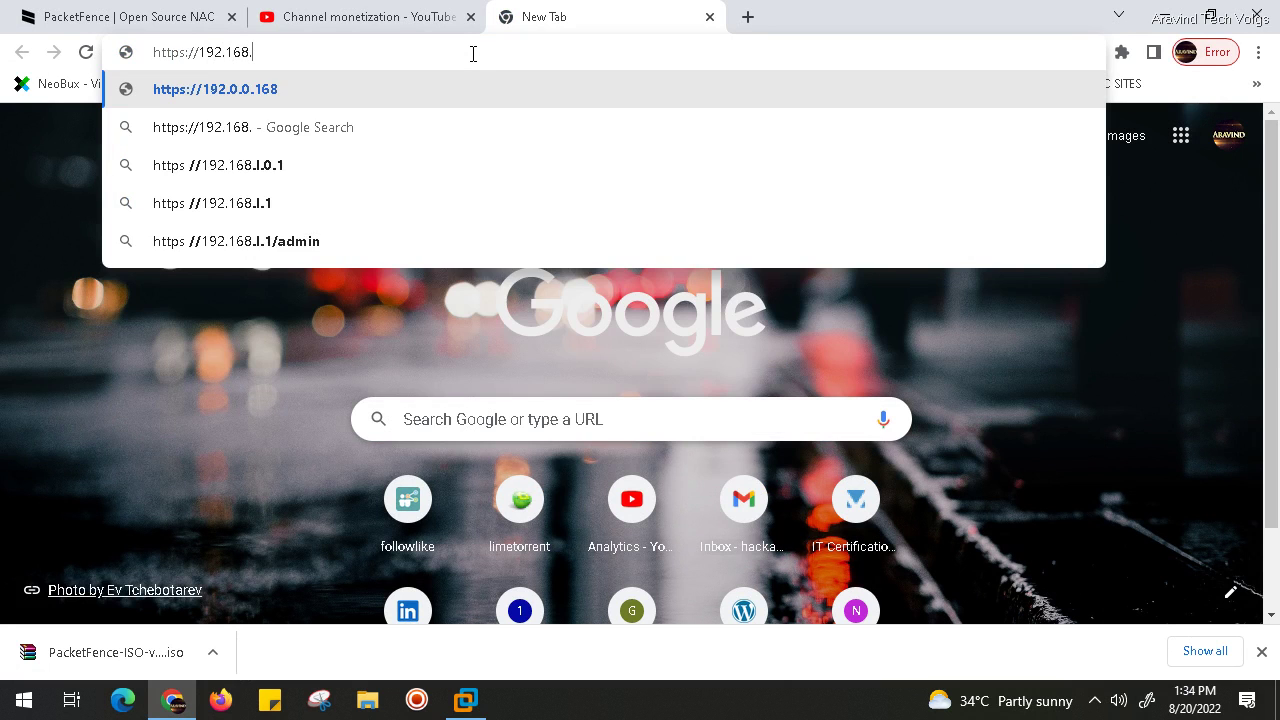
pyautogui.write('222.141')
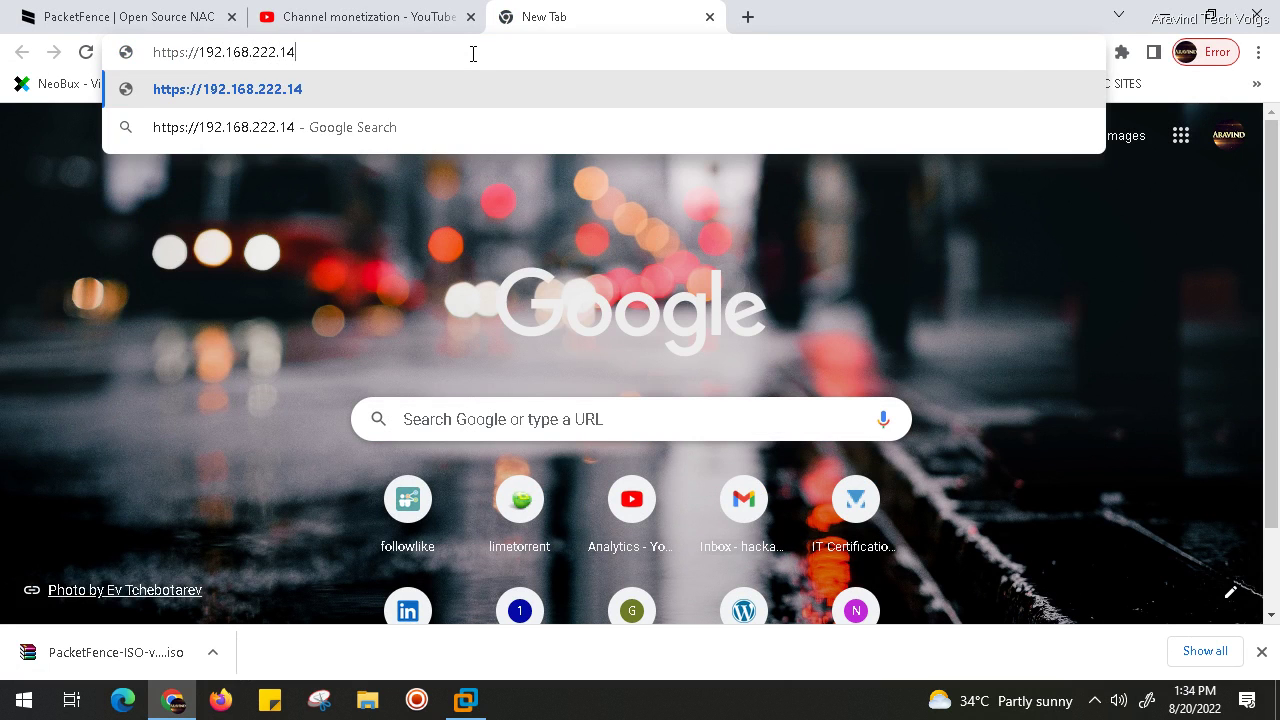
pyautogui.press('Return')
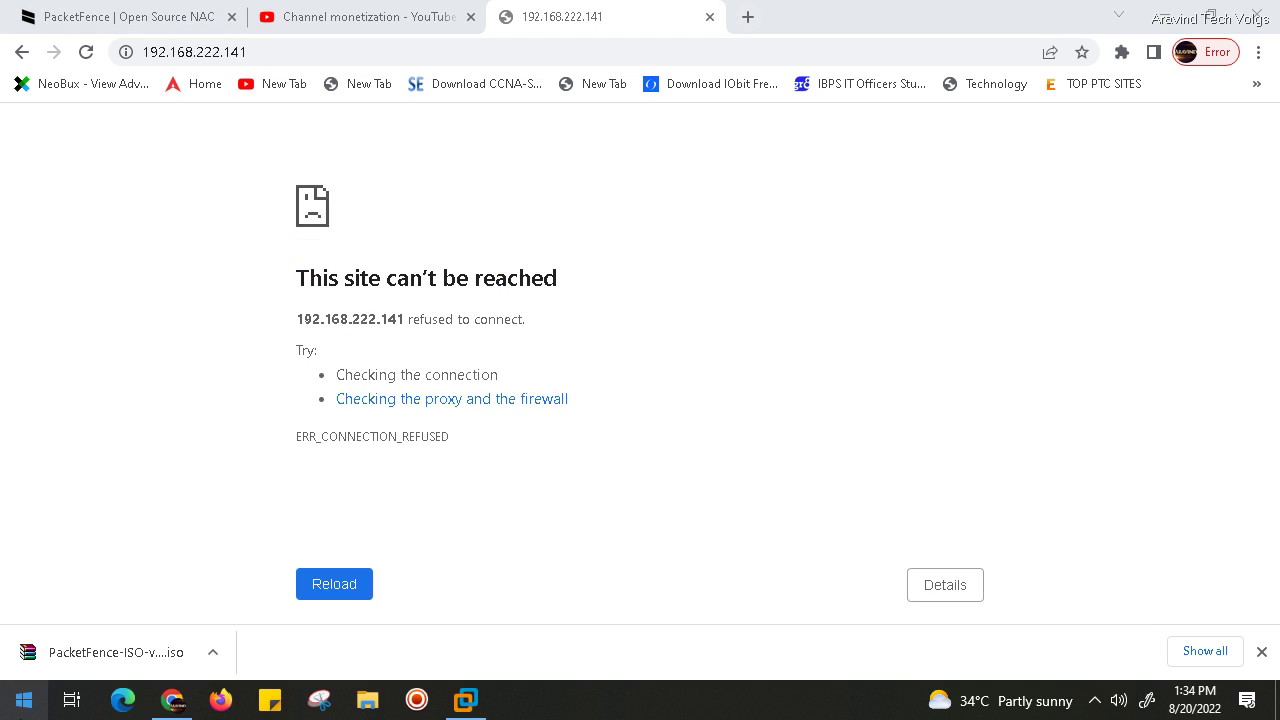
pyautogui.click(30, 704)
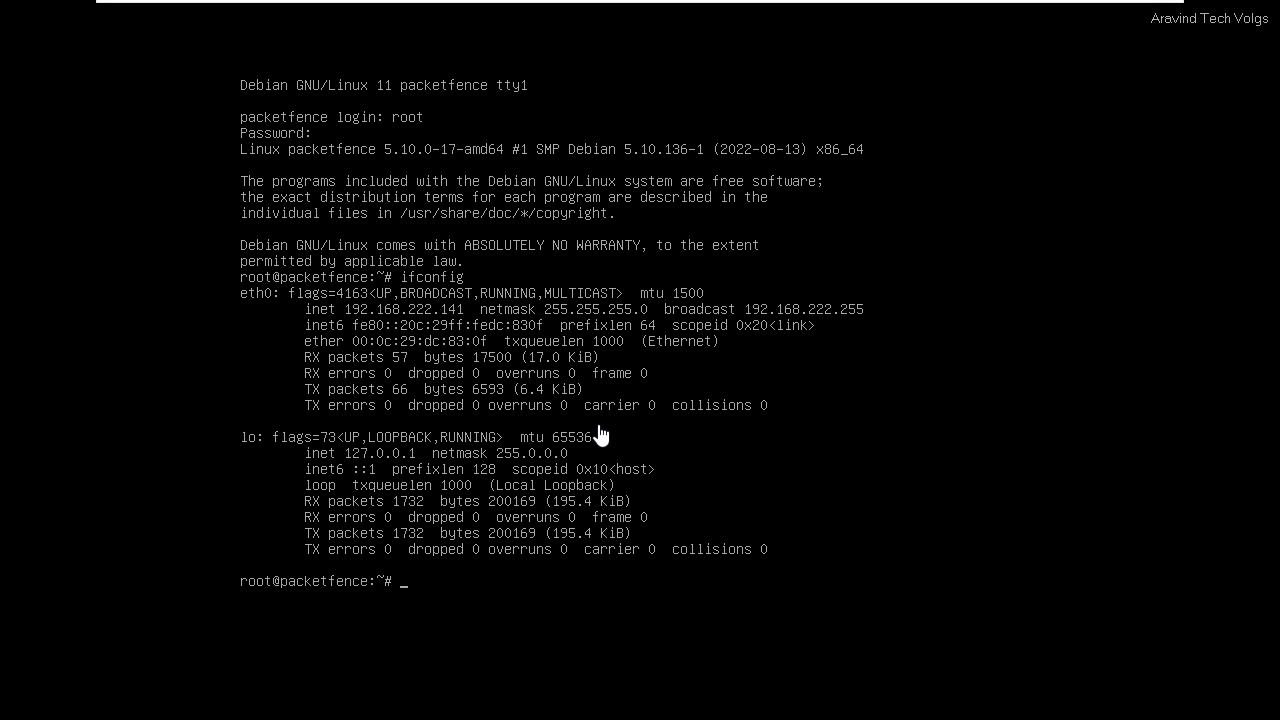
# - Check the httpd and apache2 service statuses, finding apache2 inactive
pyautogui.click(519, 410)
pyautogui.write('systemctl status httpd')
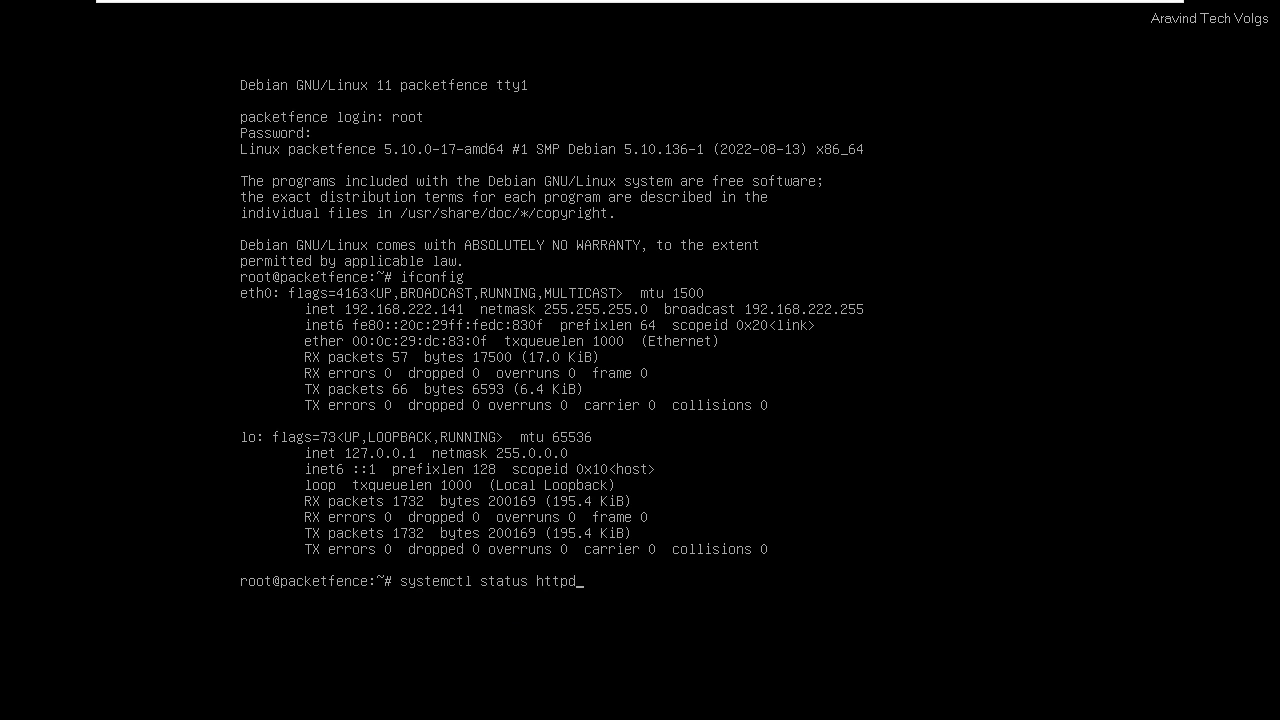
pyautogui.press('Return')
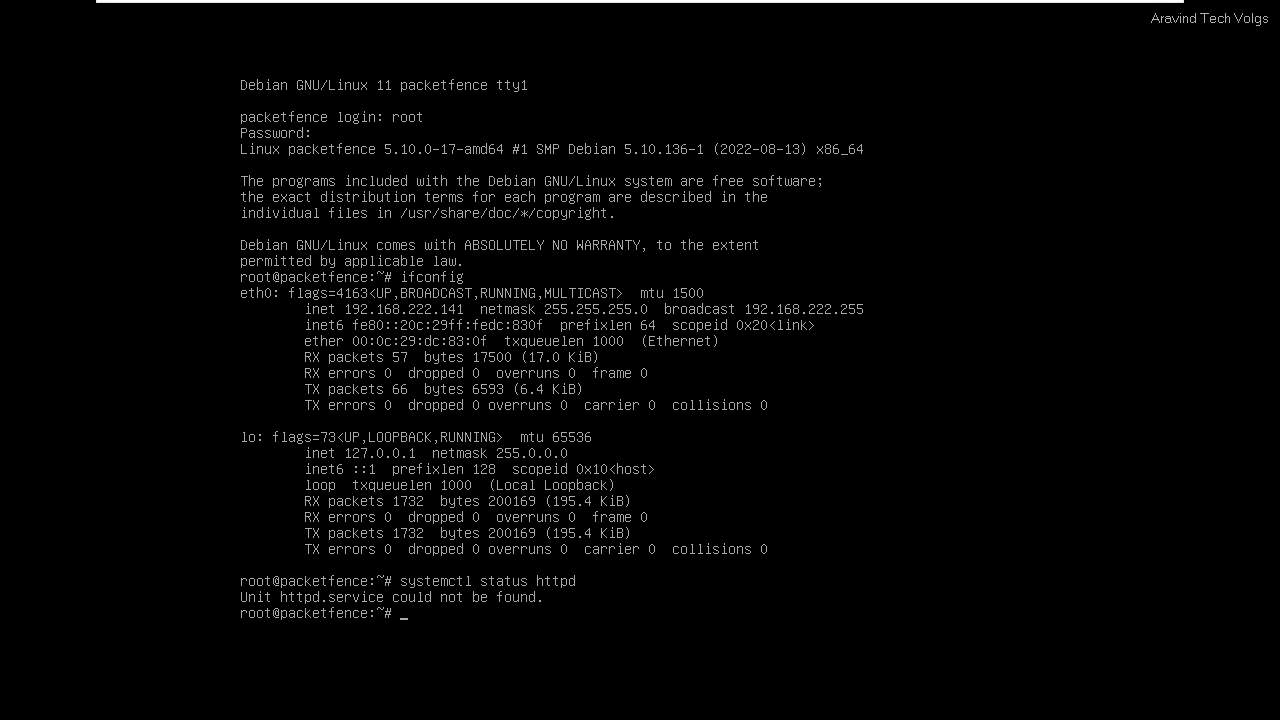
pyautogui.press('Up')
pyautogui.press('BackSpace')
pyautogui.press('BackSpace')
pyautogui.press('BackSpace')
pyautogui.press('BackSpace')
pyautogui.press('BackSpace')
pyautogui.write('apache2')
pyautogui.press('Return')
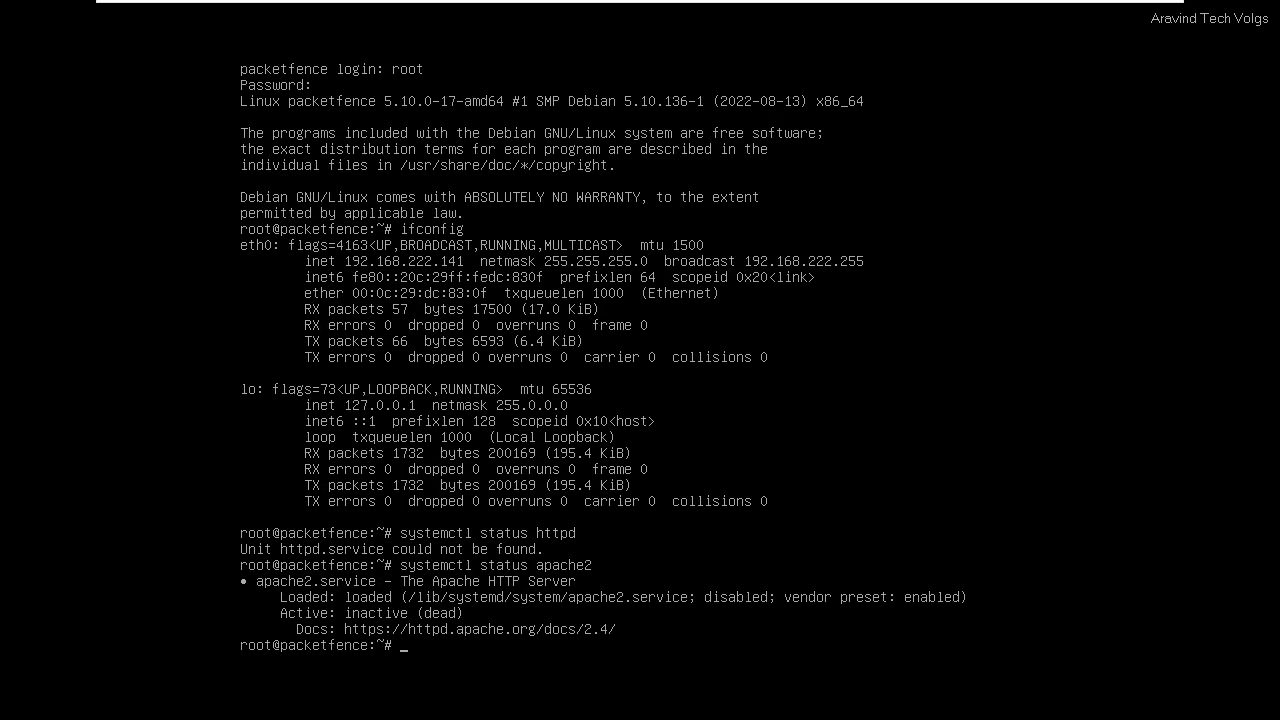
# - Start apache2 with systemctl start and confirm its status is active (running)
pyautogui.write('q')
pyautogui.press('BackSpace')
pyautogui.press('Up')
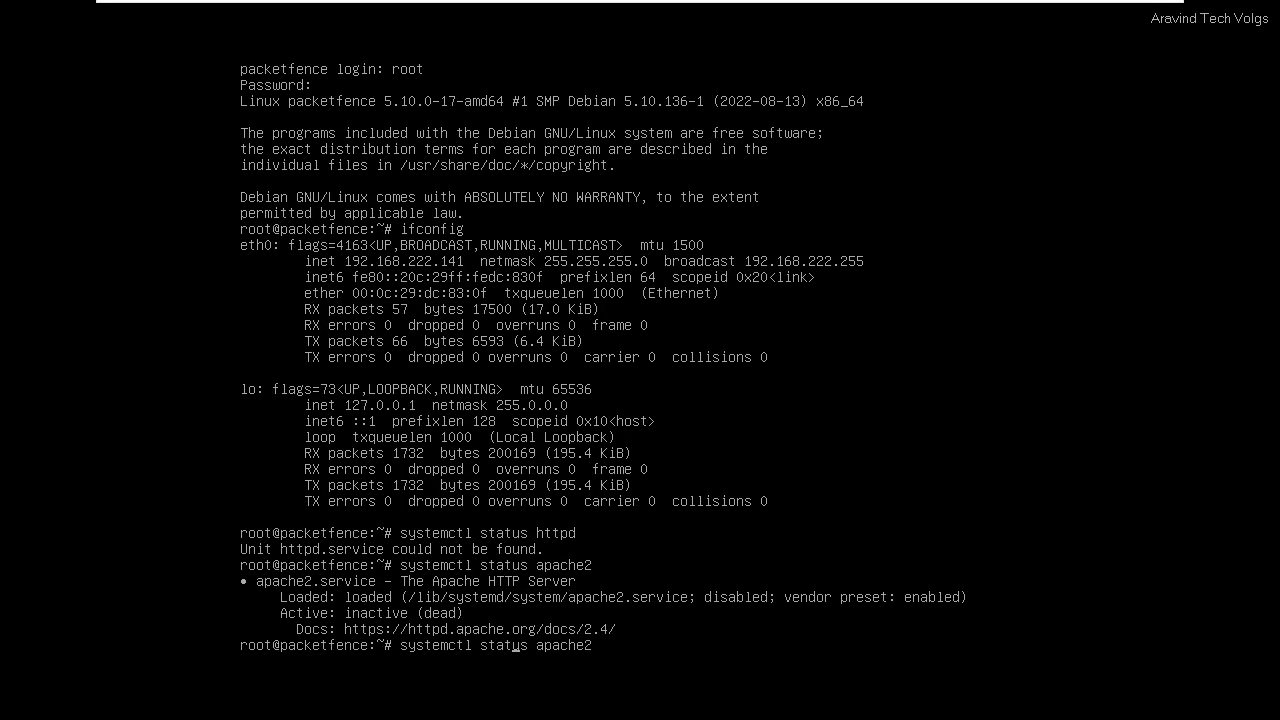
pyautogui.press('BackSpace')
pyautogui.press('BackSpace')
pyautogui.press('BackSpace')
pyautogui.write('rt')
pyautogui.press('Return')
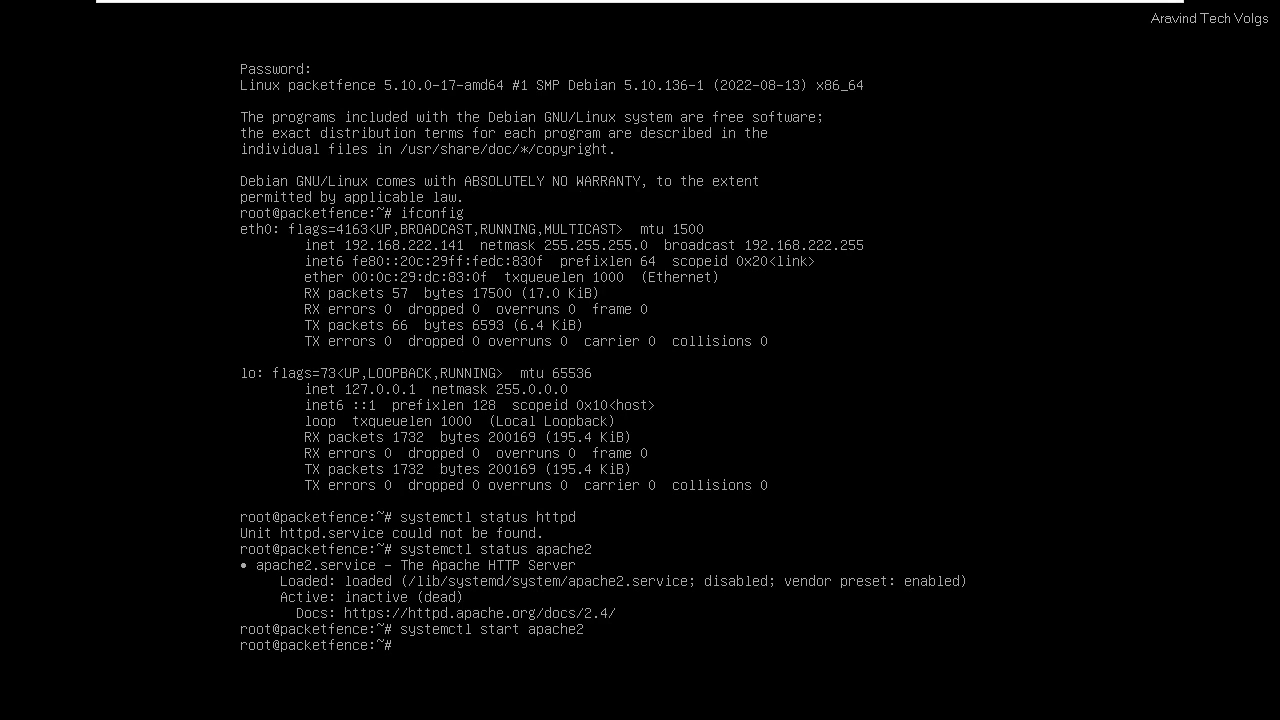
pyautogui.press('Up')
pyautogui.press('Up')
pyautogui.press('Return')
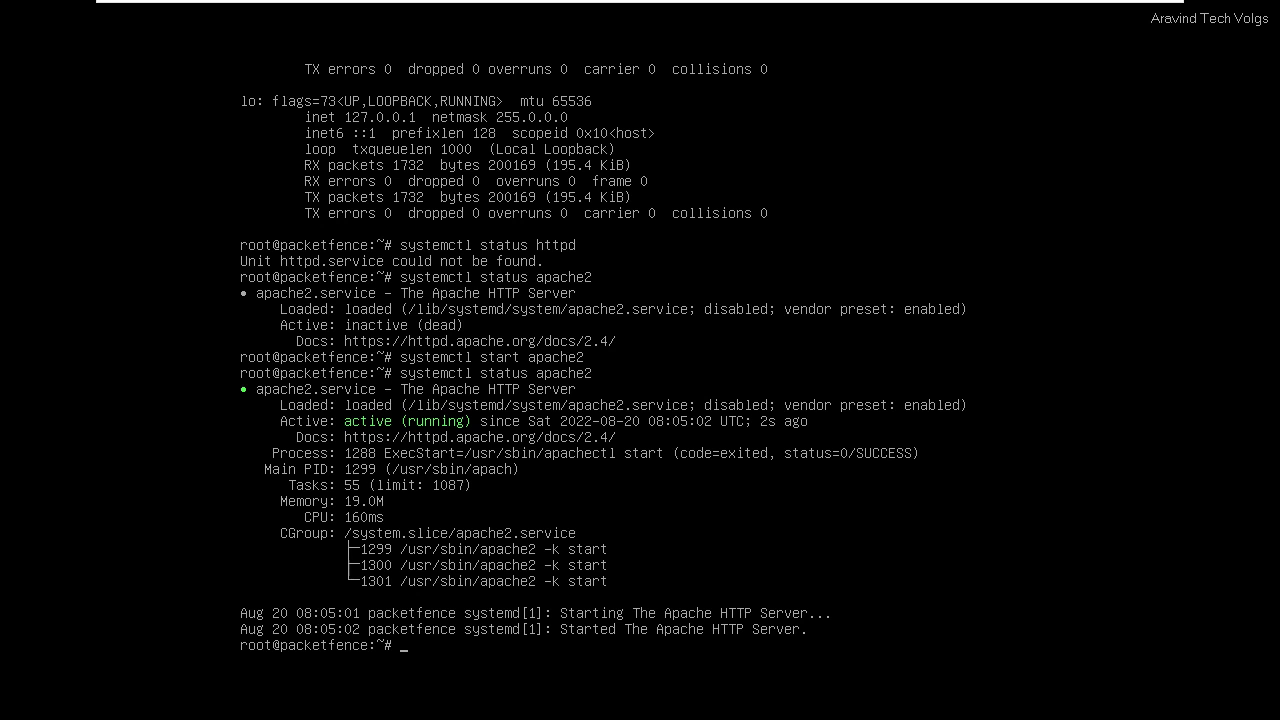
pyautogui.moveTo(1072, 5)
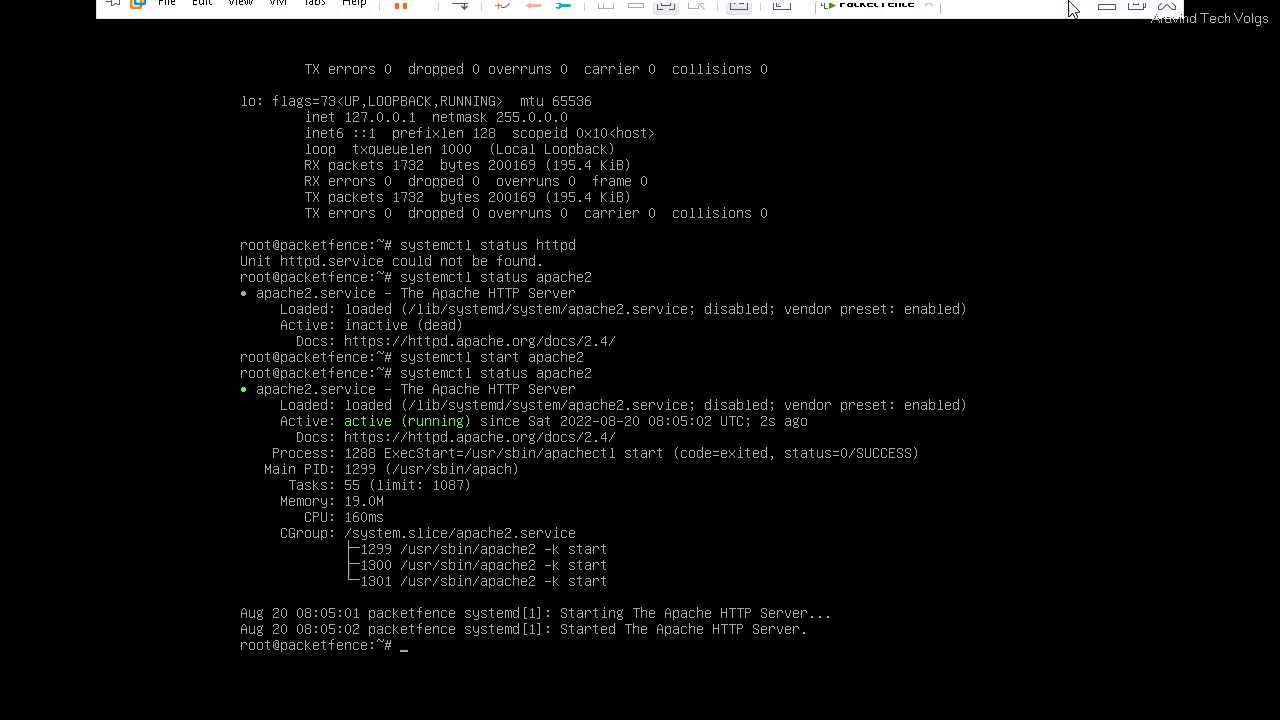
pyautogui.click(1108, 15)
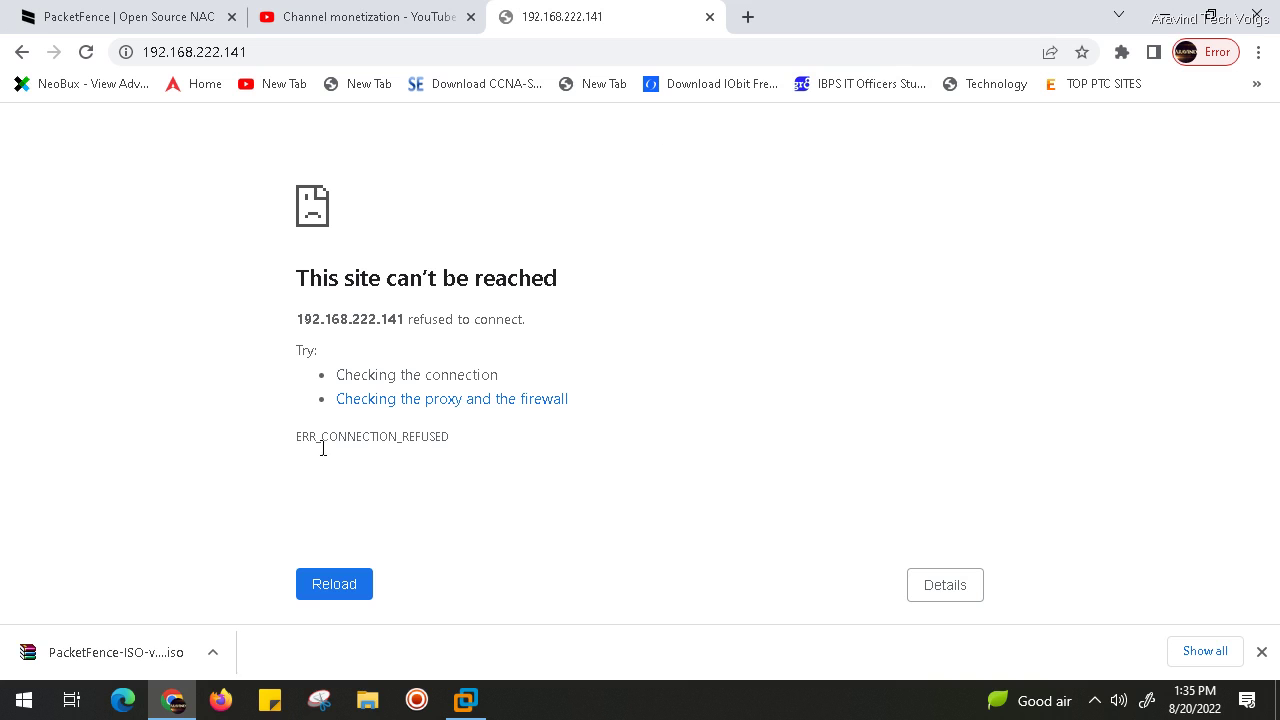
pyautogui.click(352, 596)
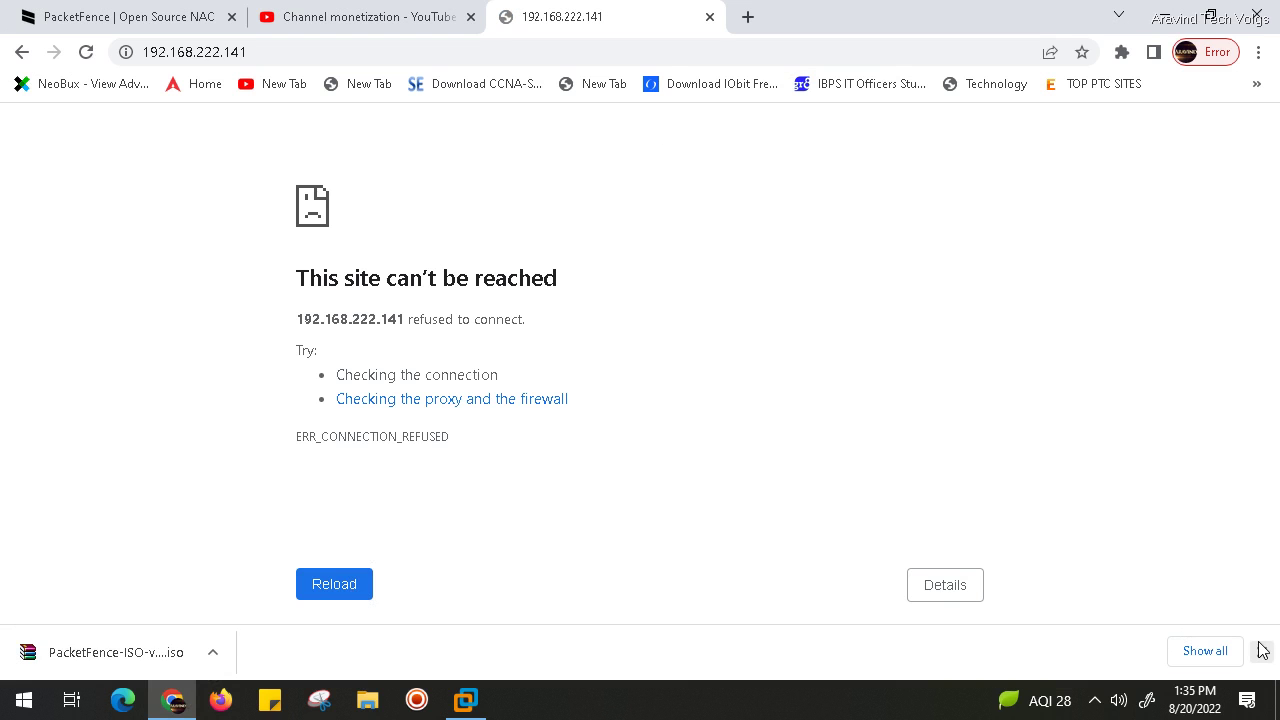
pyautogui.click(1262, 651)
pyautogui.click(259, 55)
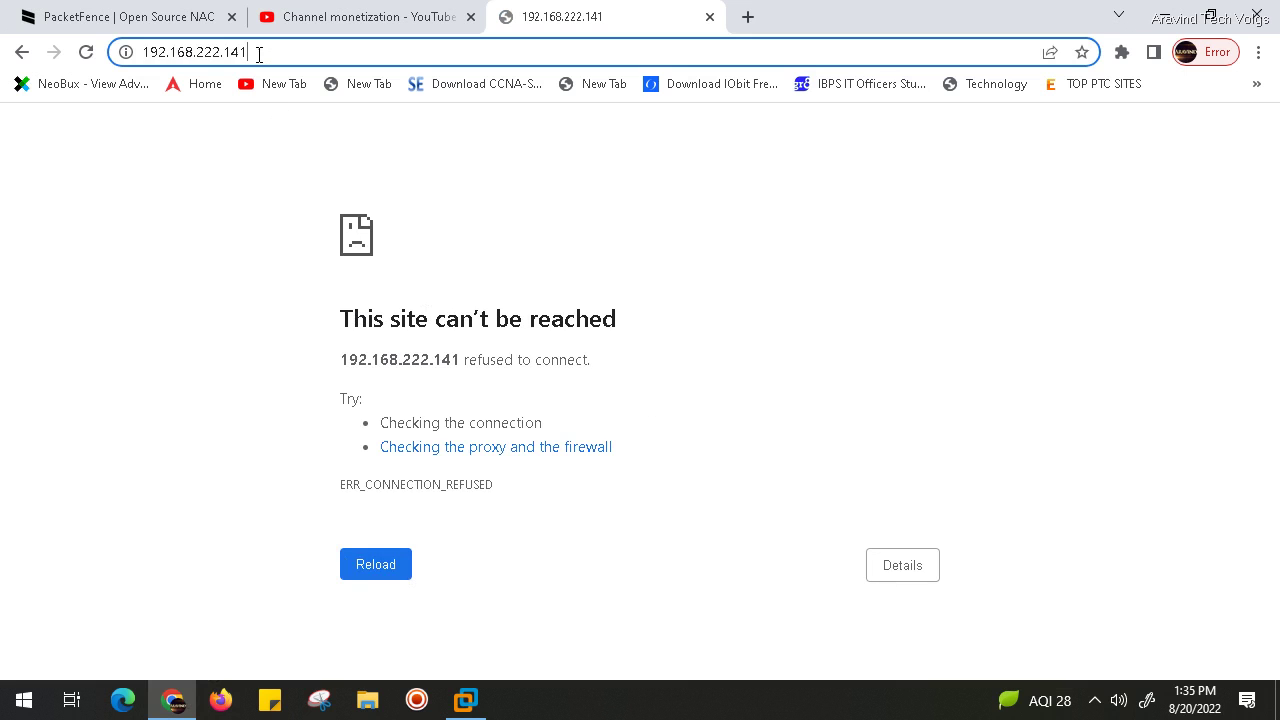
pyautogui.hotkey('ctrl', 'a')
pyautogui.write('http:')
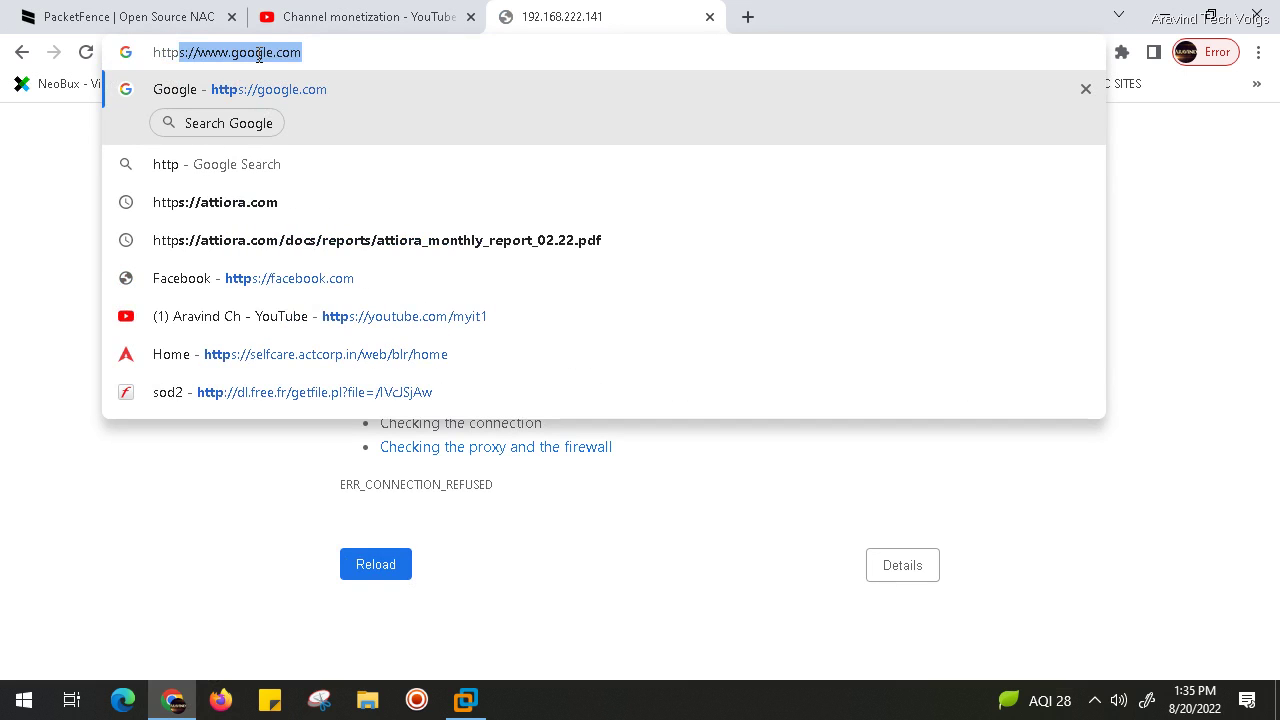
pyautogui.write('//192.')
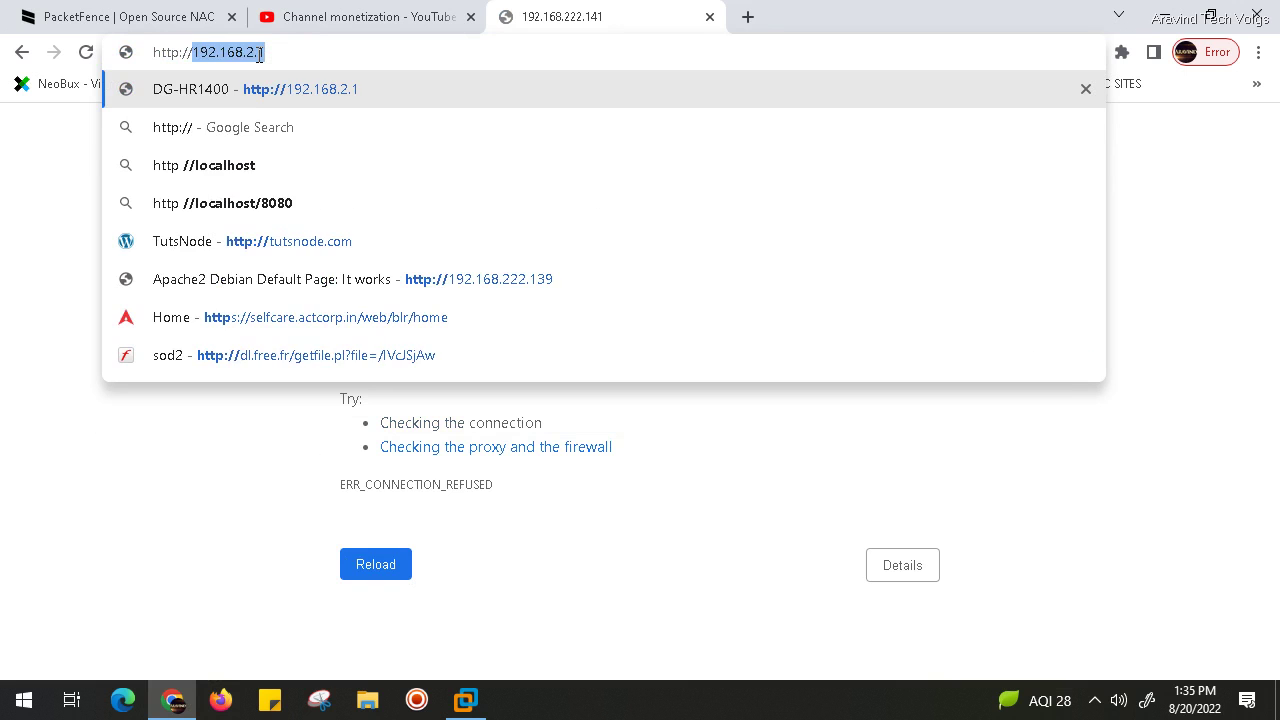
pyautogui.write('168.')
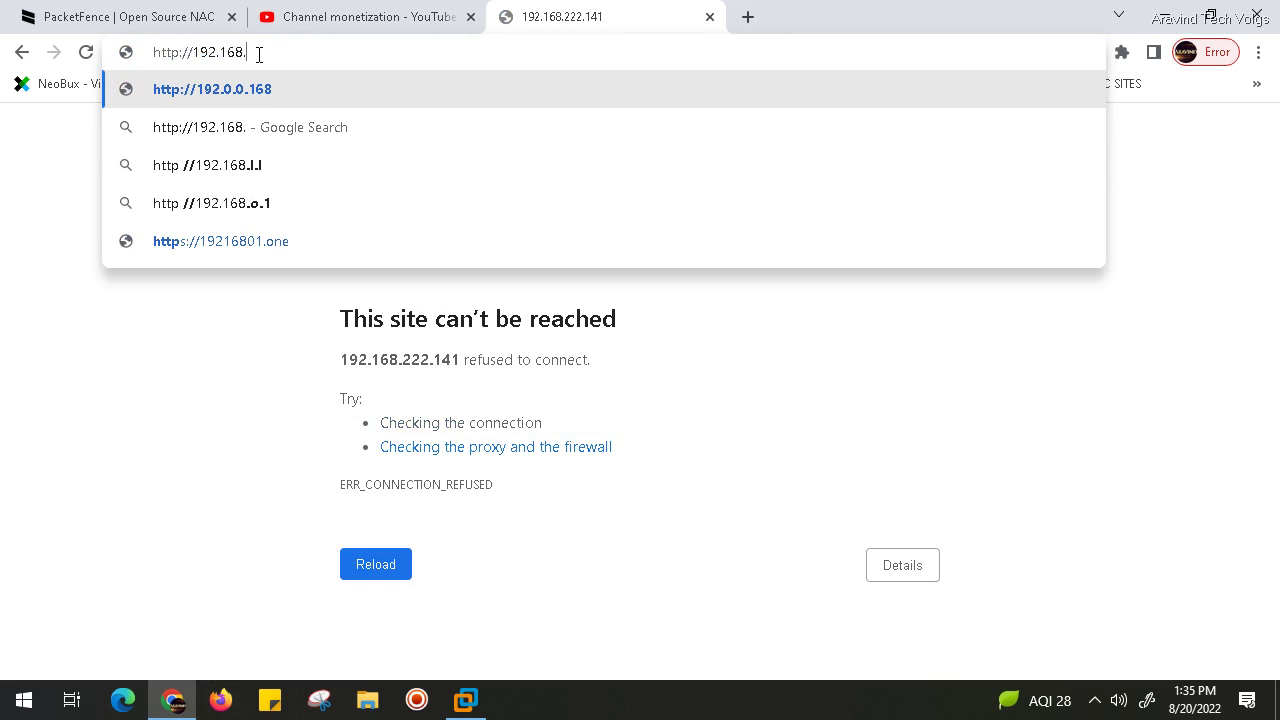
pyautogui.write('222.141')
pyautogui.press('Return')
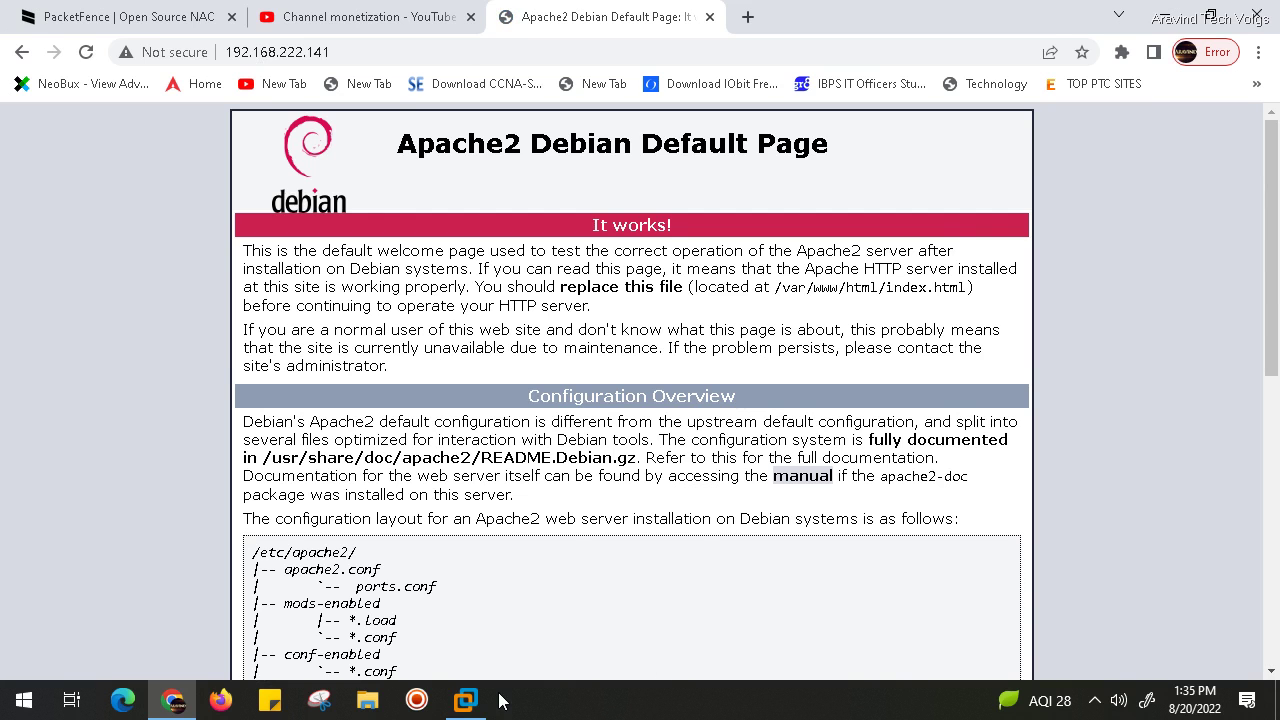
# - Minimize the VM console again and open the hidden notification area icons
pyautogui.click(460, 703)
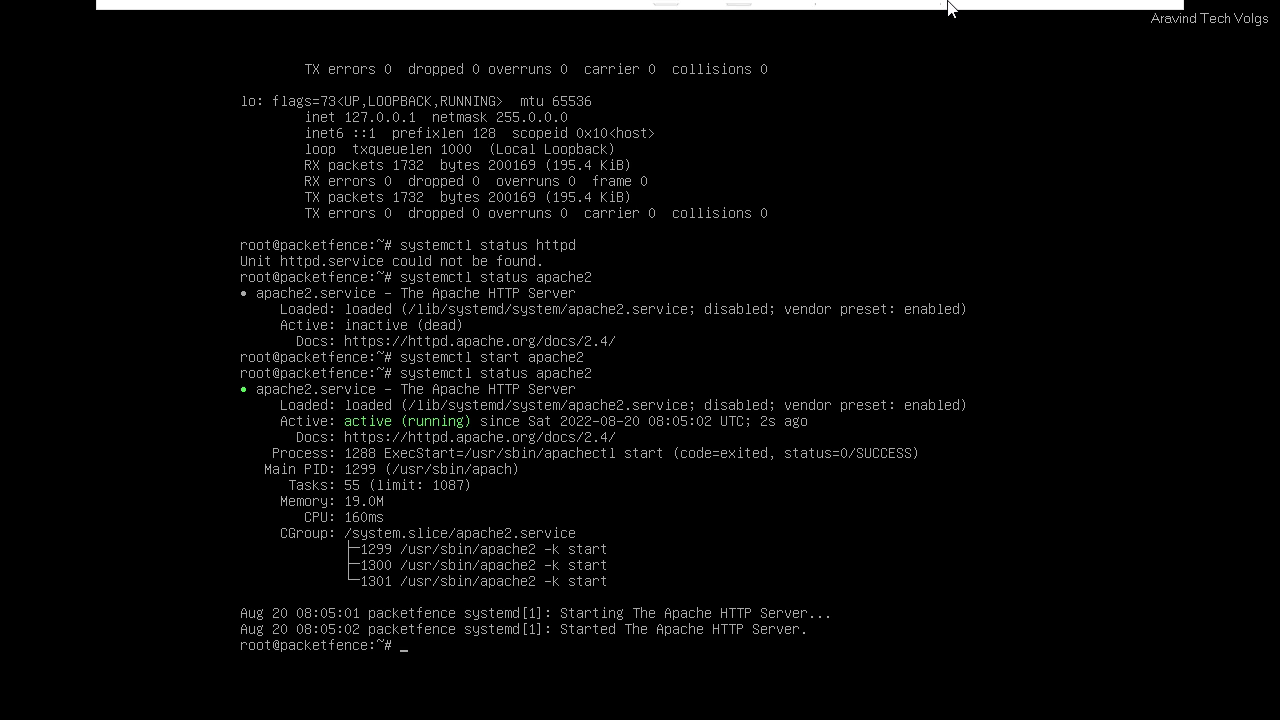
pyautogui.click(1107, 10)
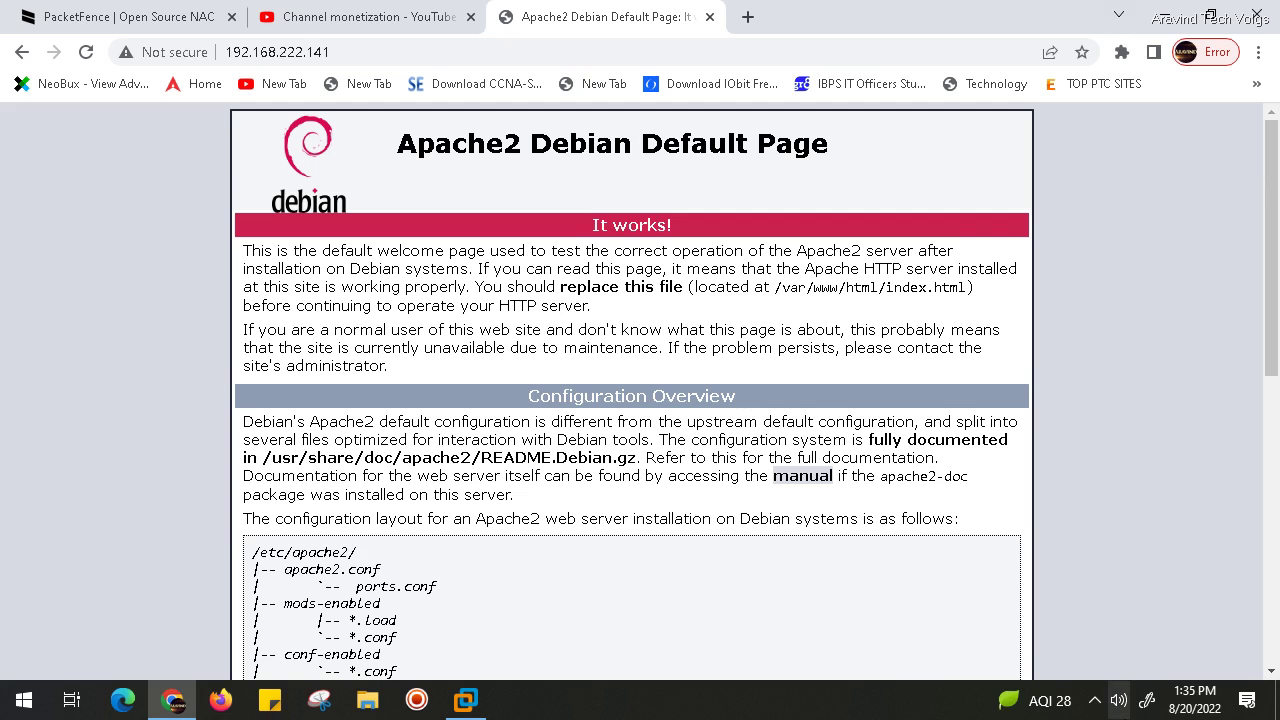
pyautogui.click(1094, 700)
pyautogui.click(1094, 661)
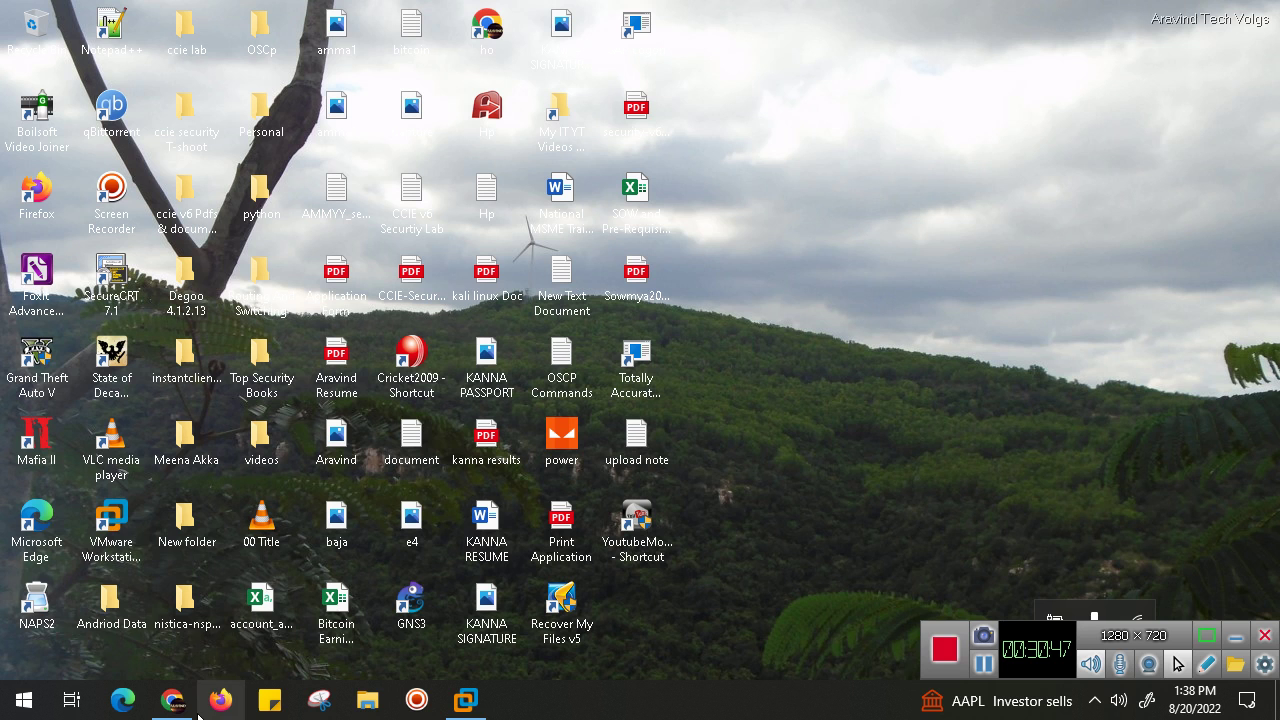
# - Close the PacketFence video and YouTube Studio playlists tabs in Chrome
pyautogui.click(172, 700)
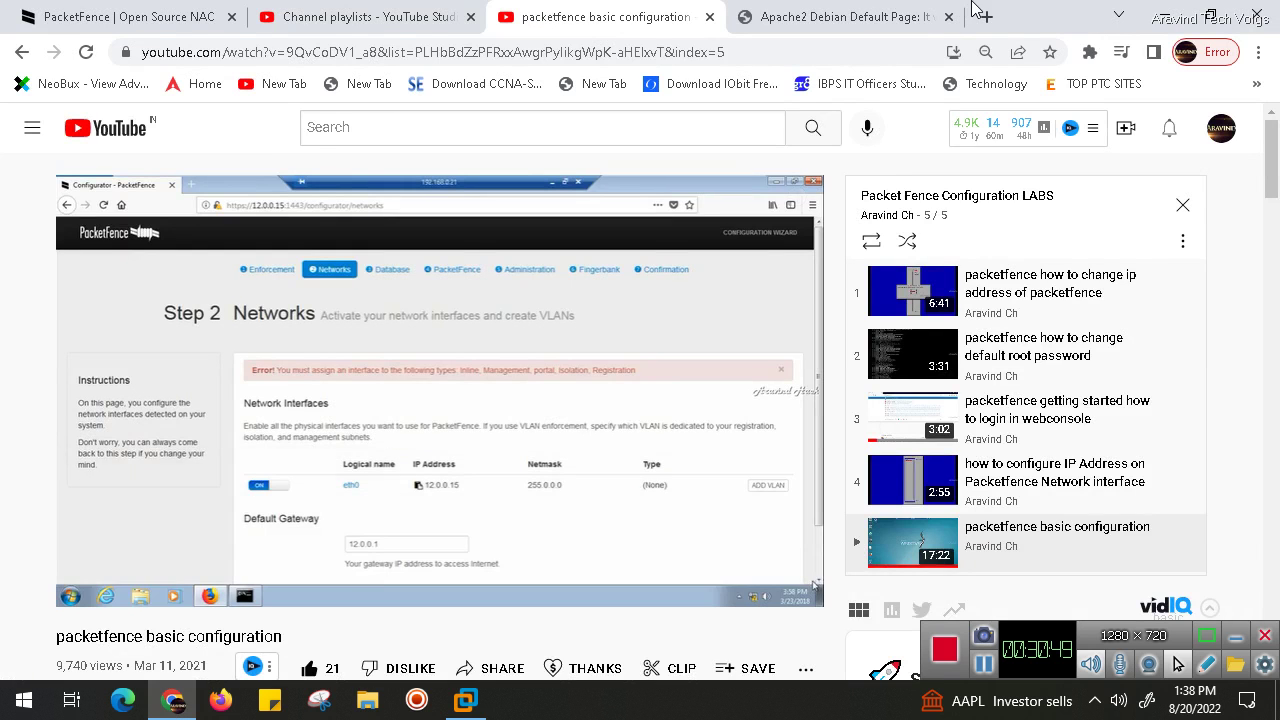
pyautogui.click(893, 10)
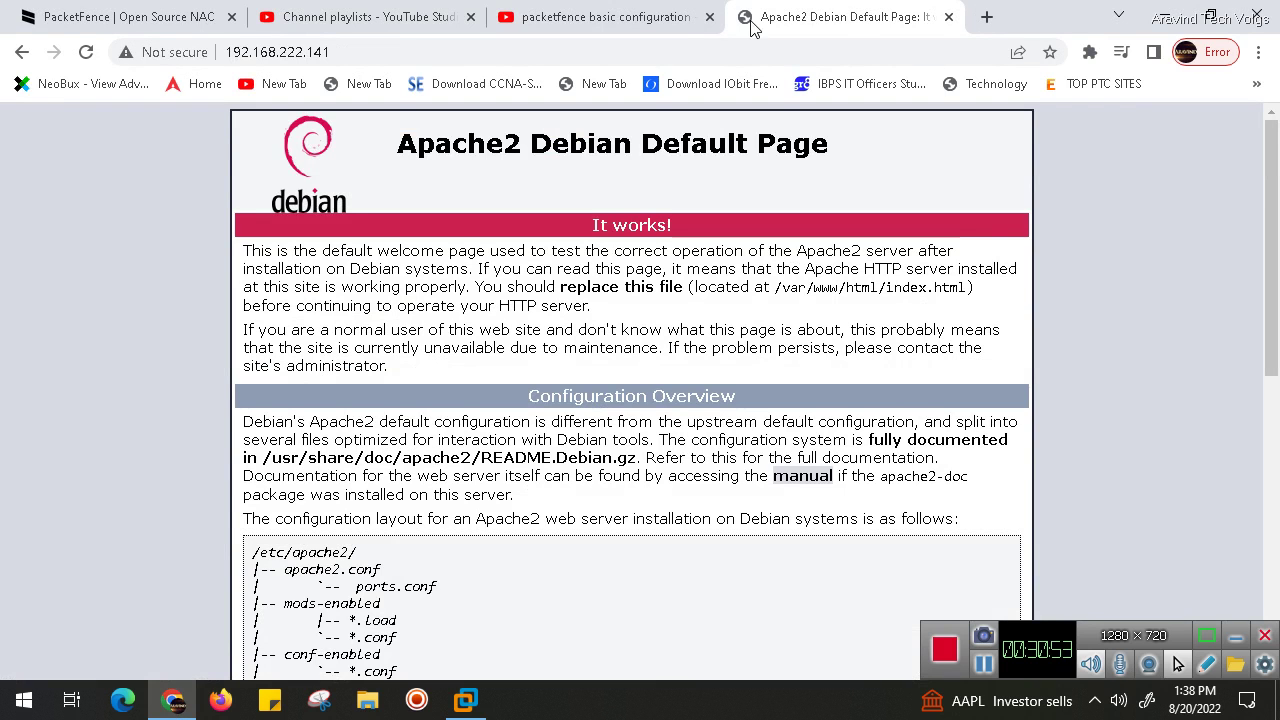
pyautogui.click(709, 17)
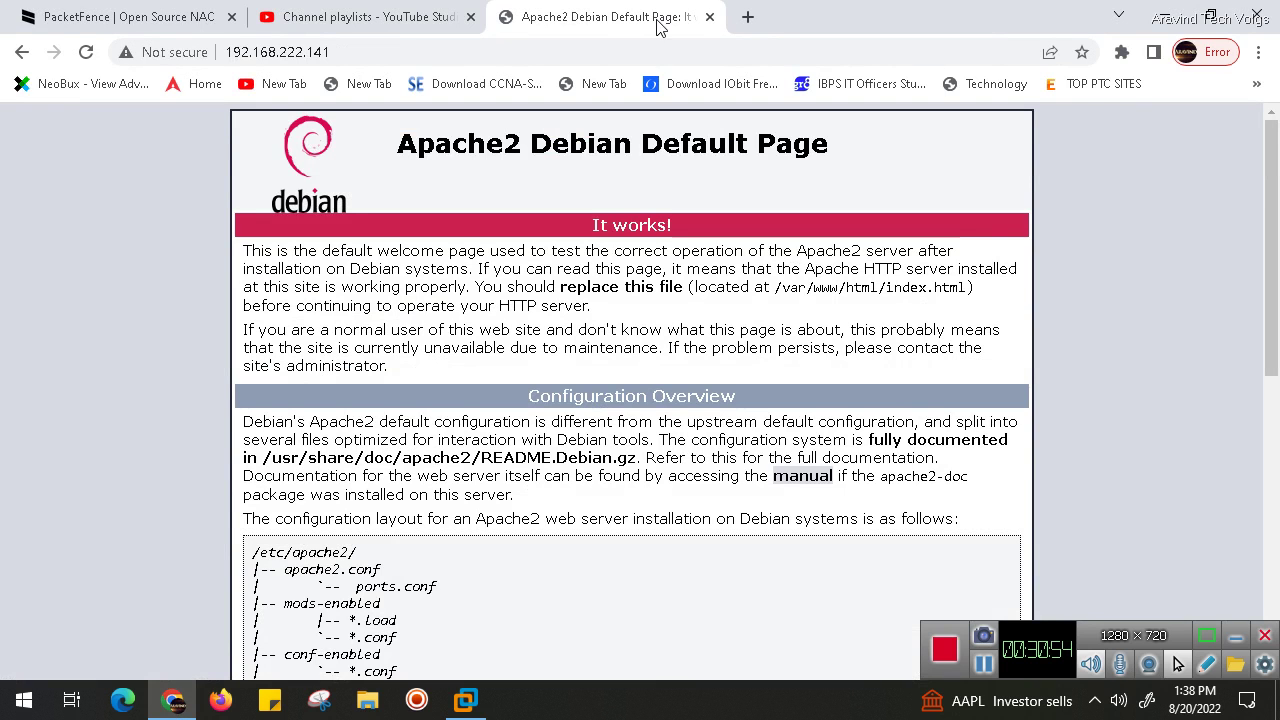
pyautogui.click(470, 17)
pyautogui.click(509, 16)
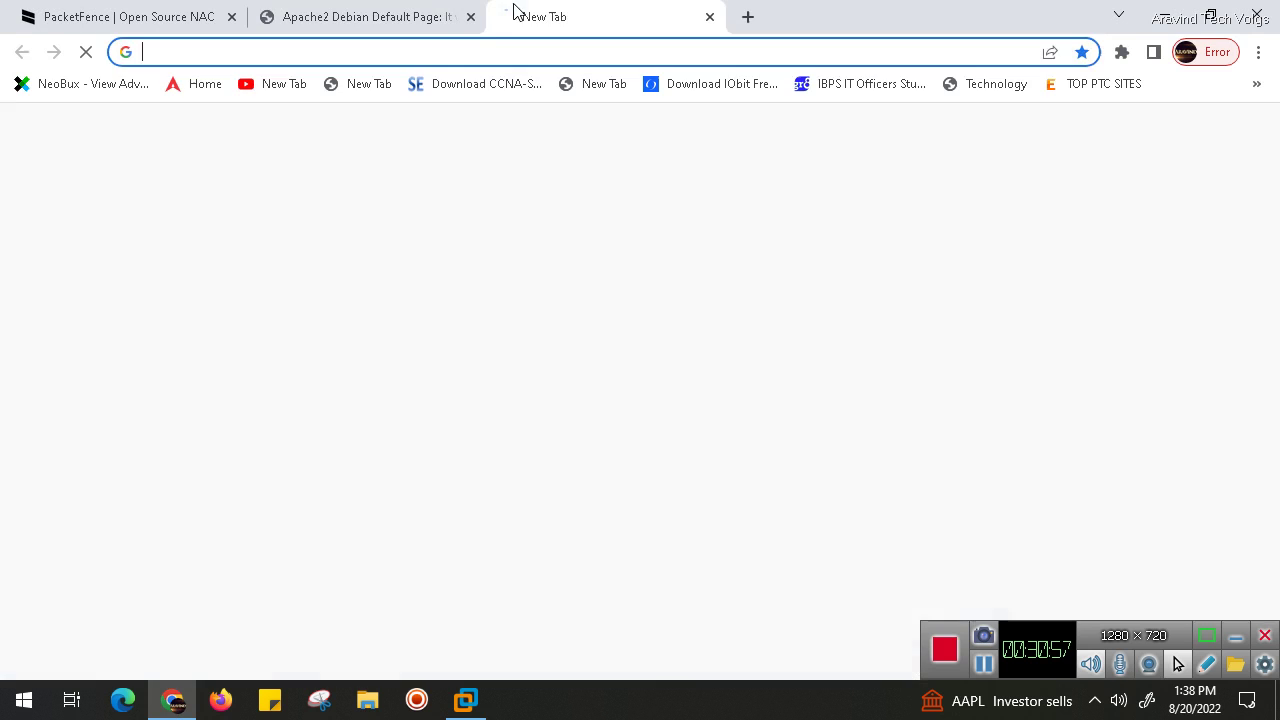
pyautogui.click(524, 54)
pyautogui.write('ht')
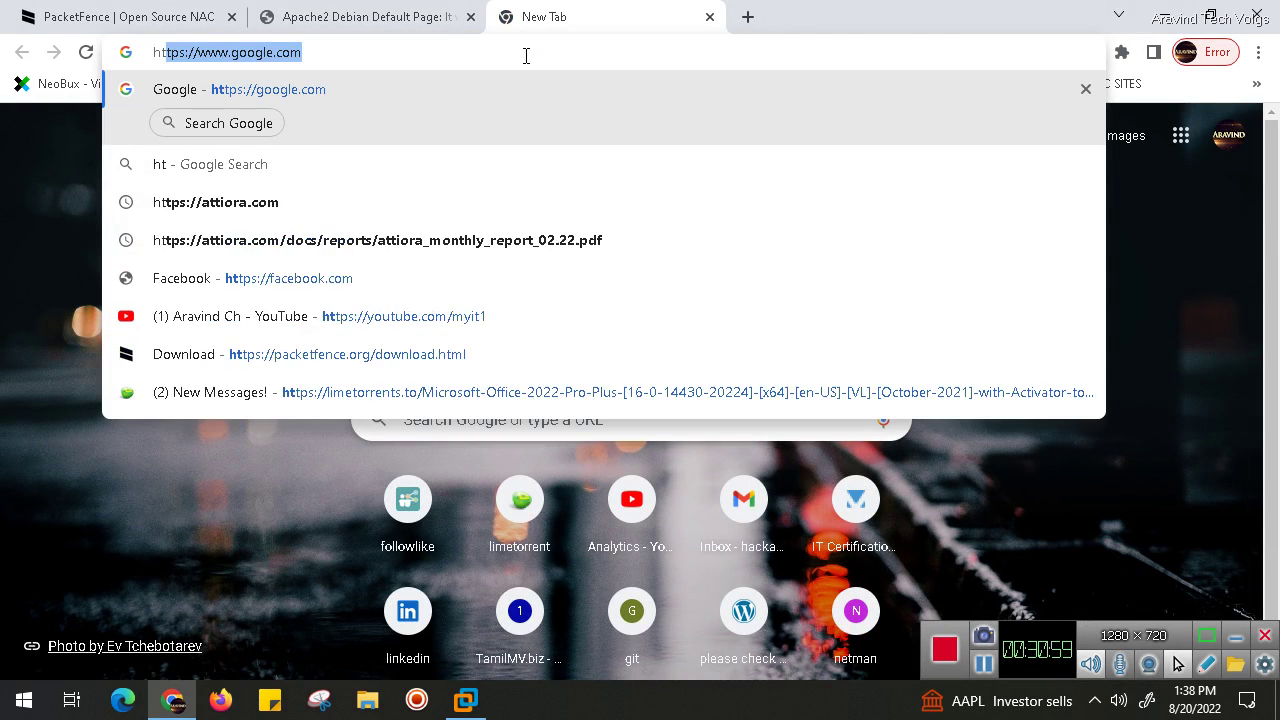
pyautogui.write('tps')
pyautogui.press('BackSpace')
pyautogui.press('BackSpace')
pyautogui.press('BackSpace')
pyautogui.write('t')
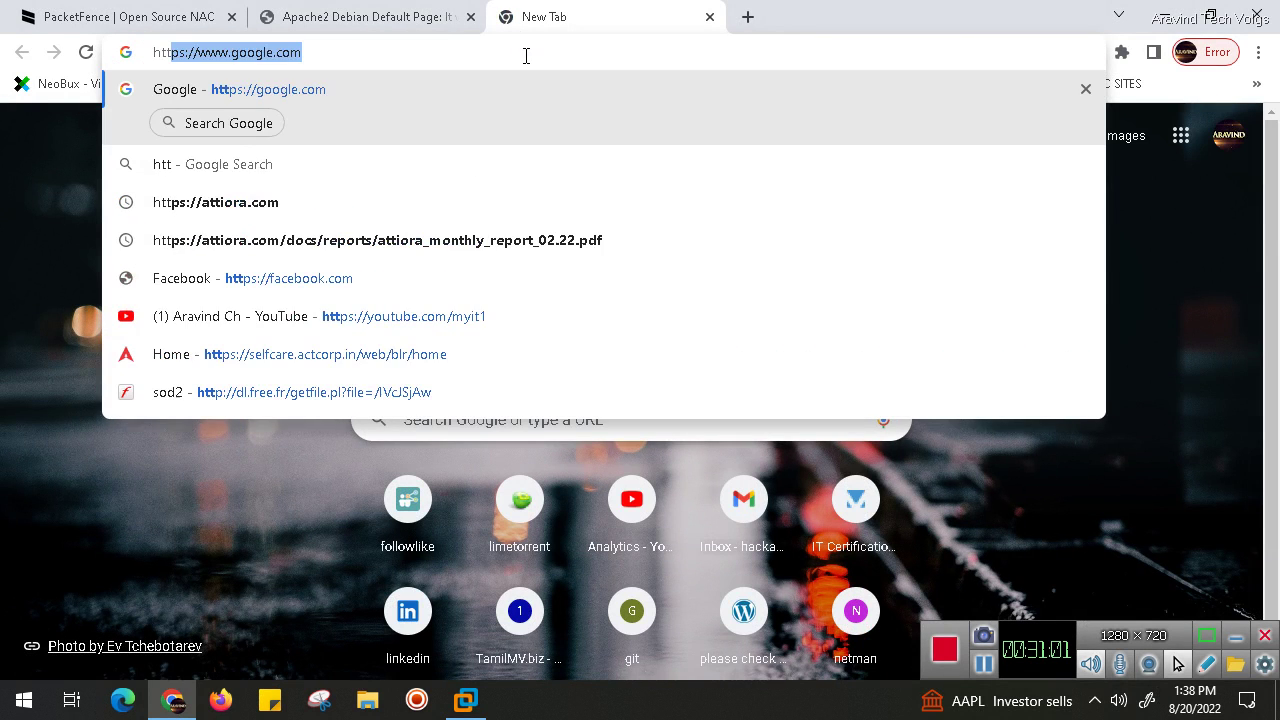
pyautogui.write('s://')
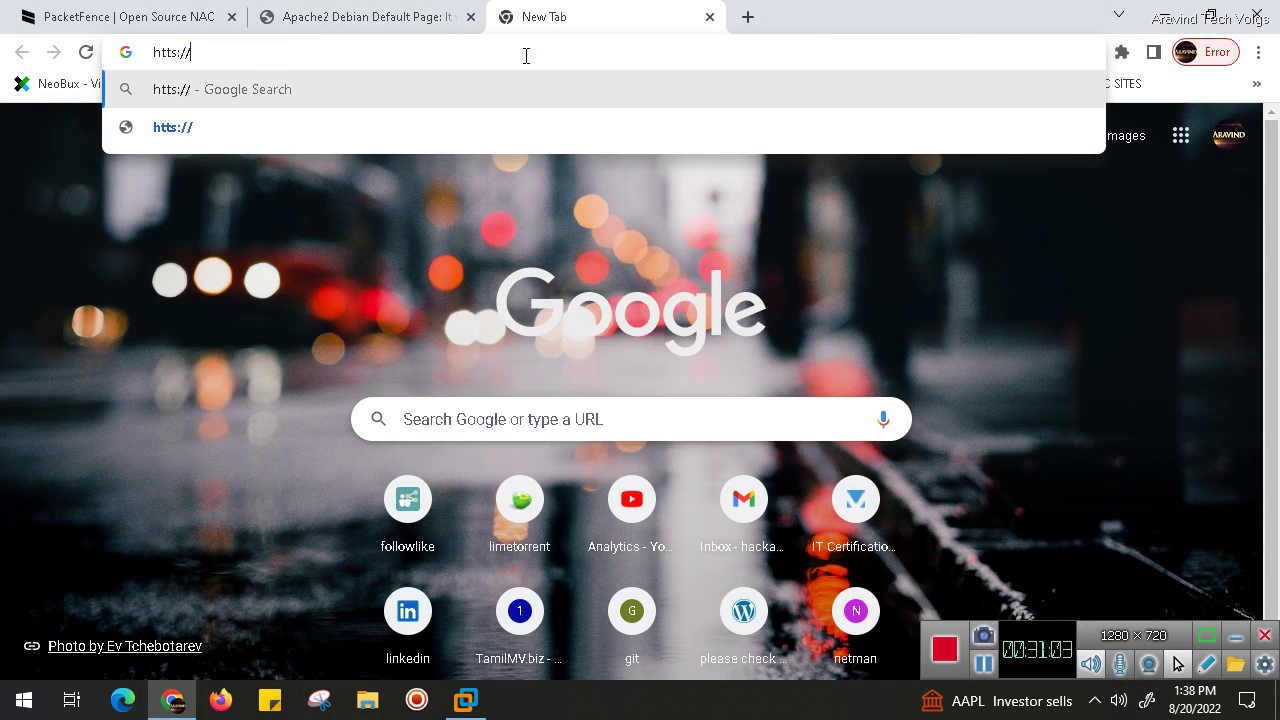
pyautogui.write('192.168')
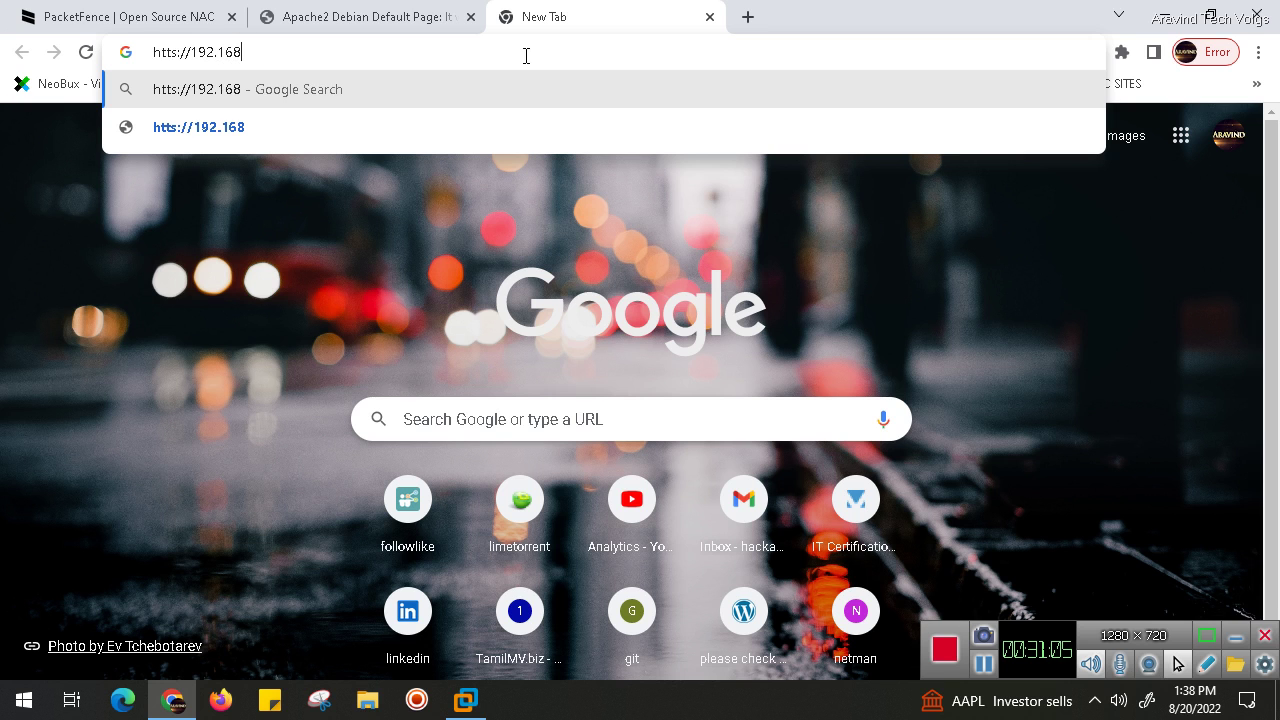
pyautogui.write('.222')
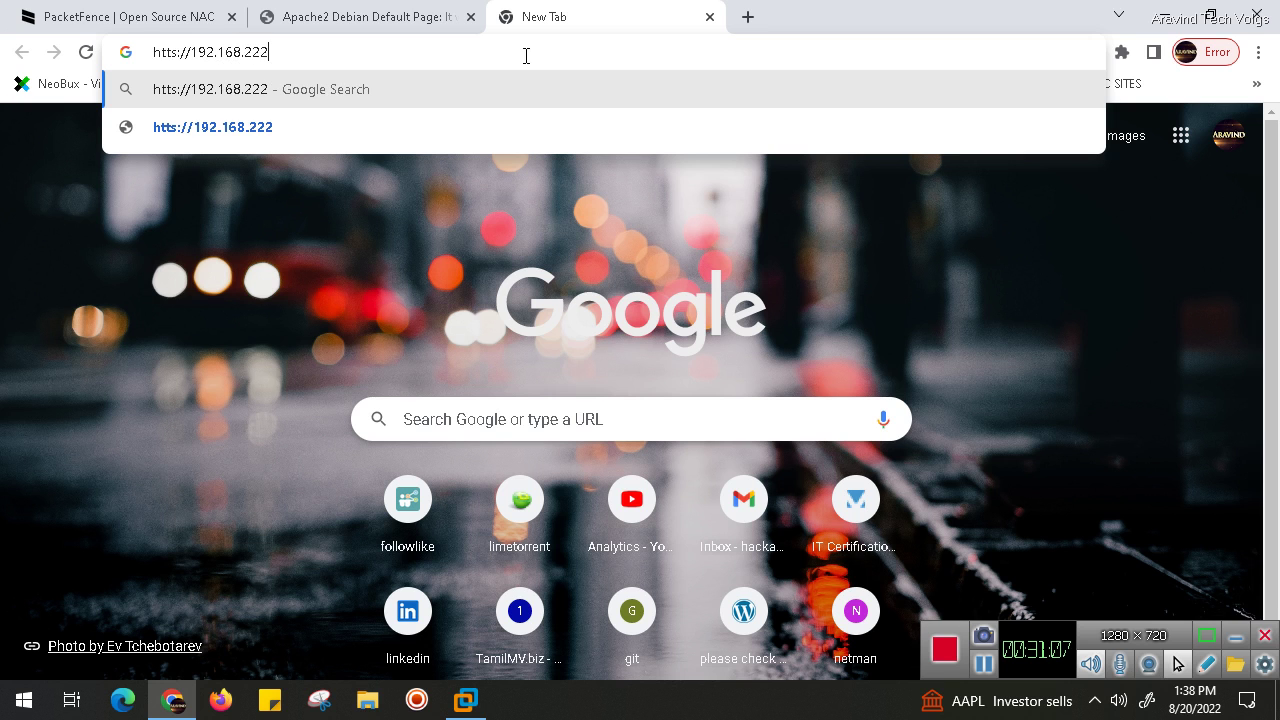
pyautogui.write('.141"1443')
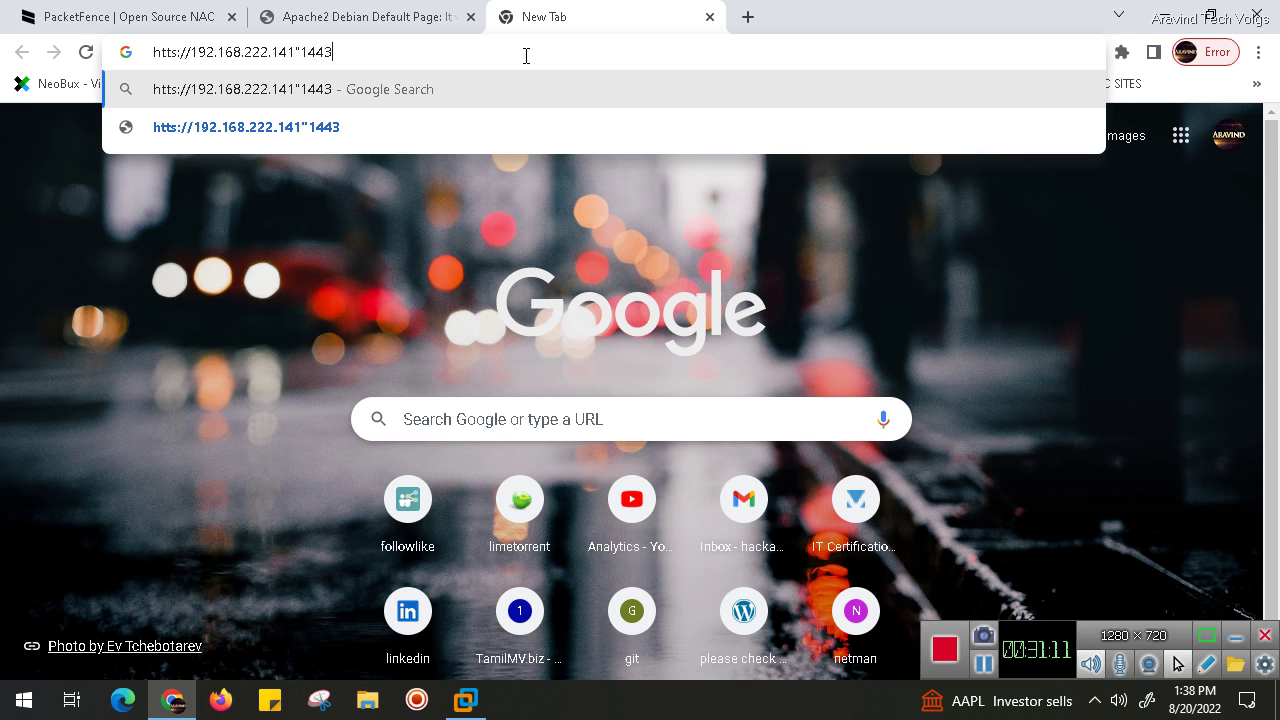
pyautogui.press('Left')
pyautogui.write('p')
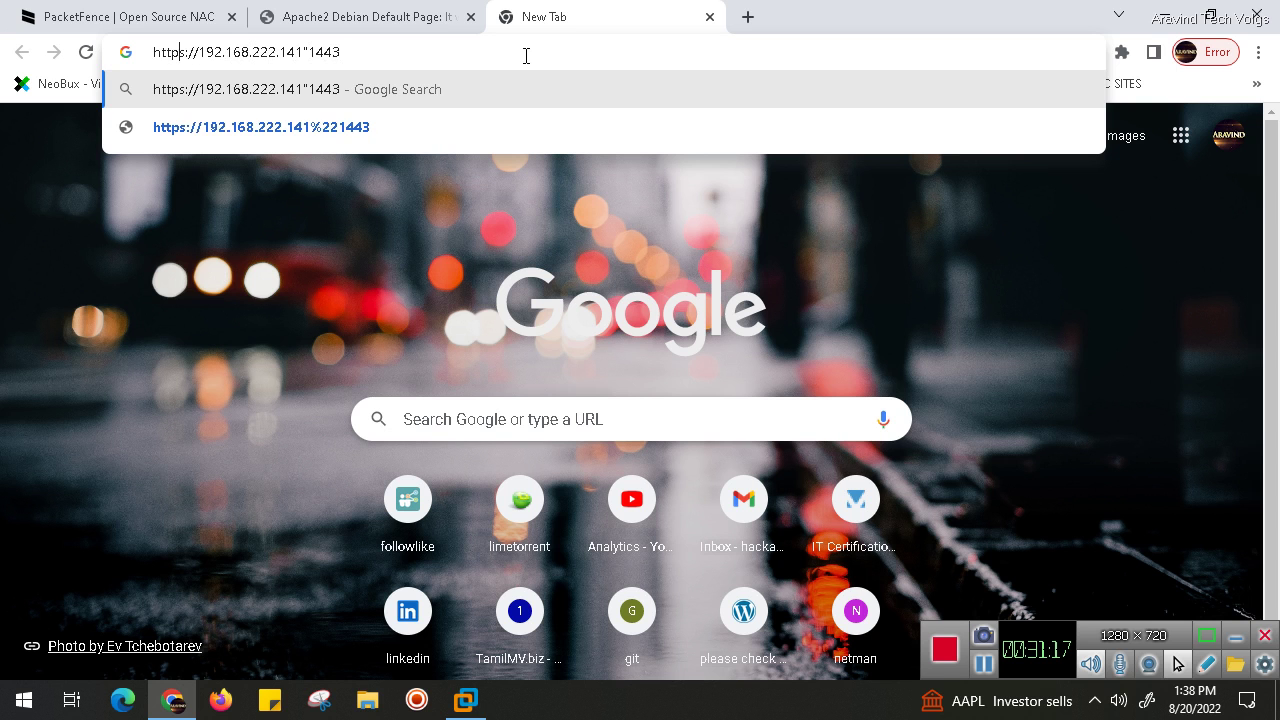
pyautogui.press('Return')
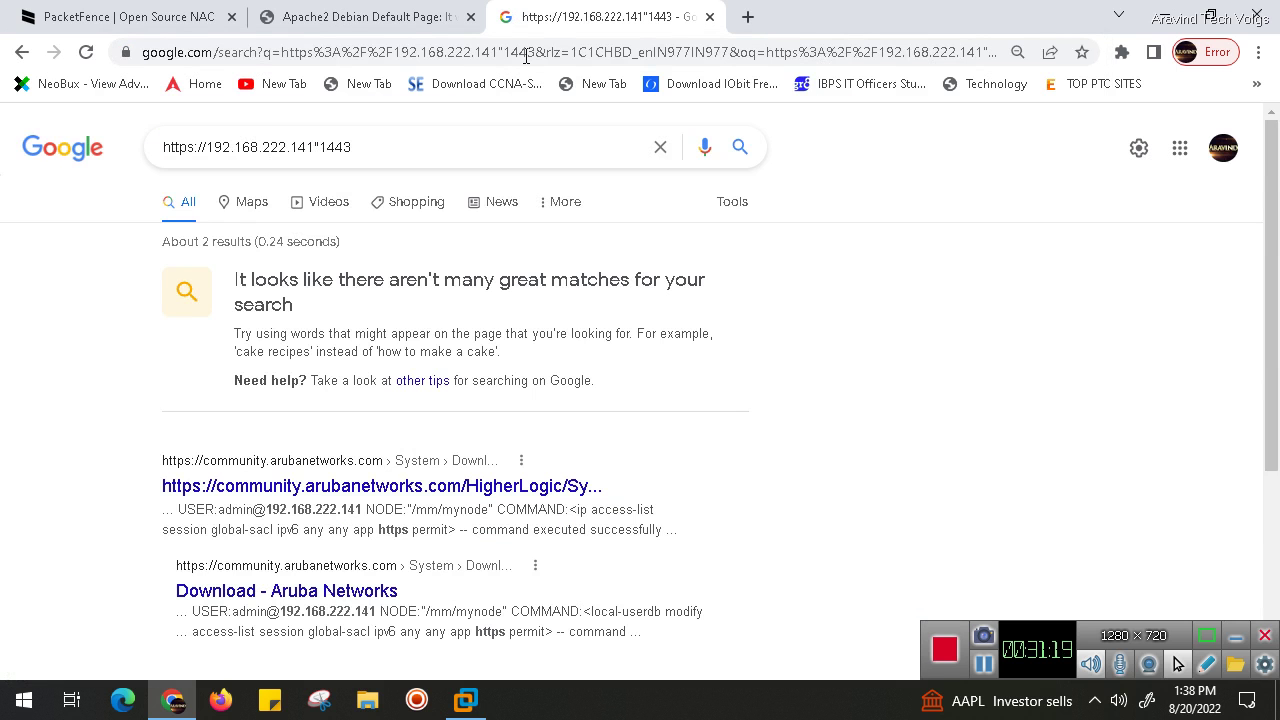
pyautogui.doubleClick(526, 56)
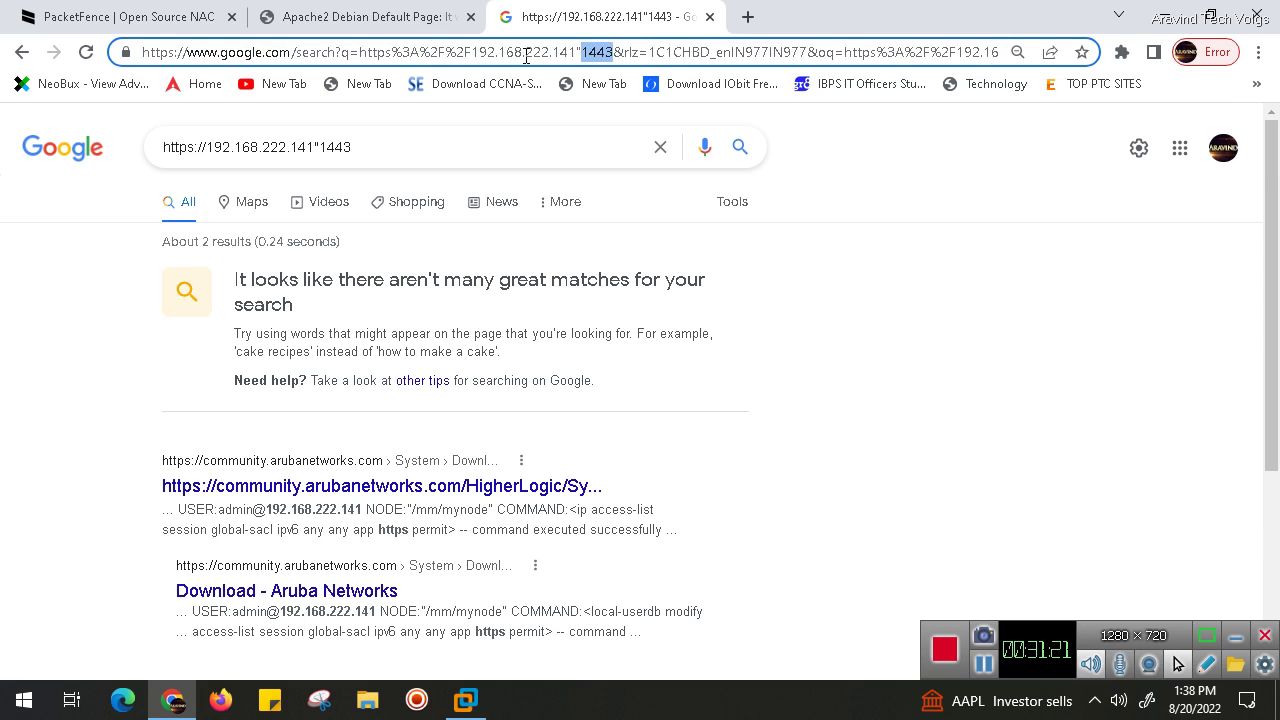
pyautogui.tripleClick(528, 60)
pyautogui.press('BackSpace')
pyautogui.write('h')
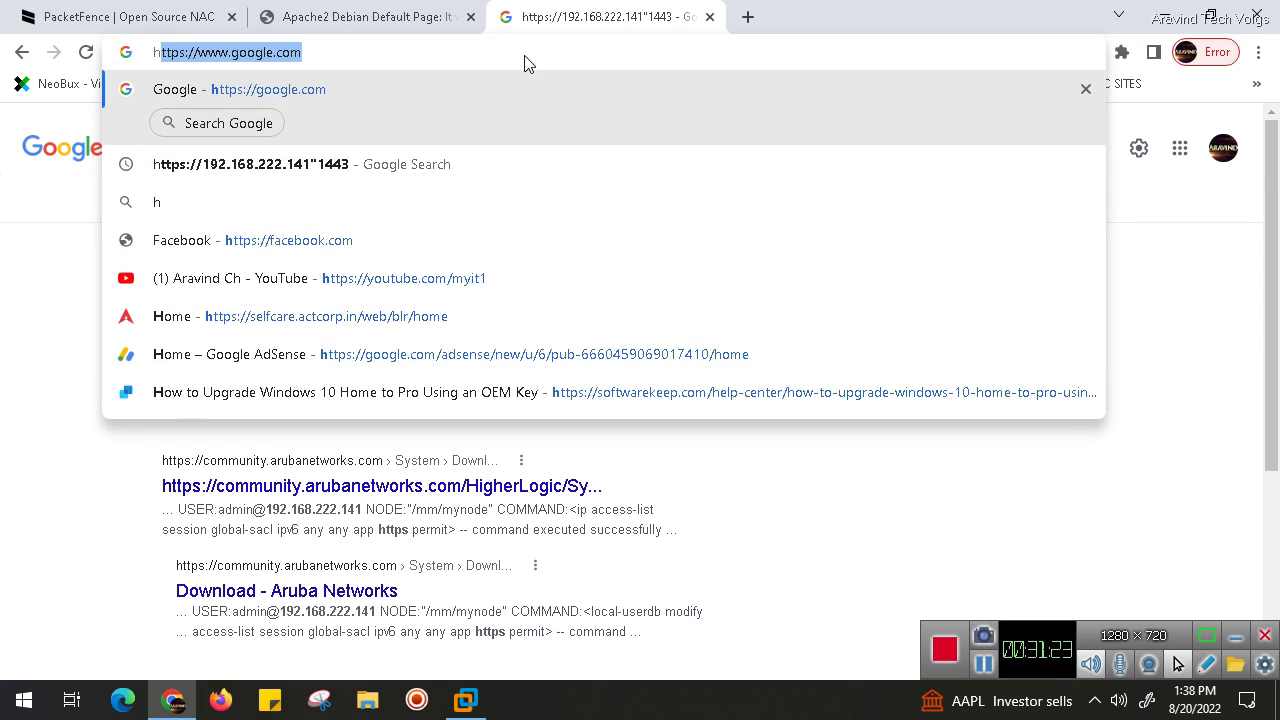
pyautogui.write('ttps://')
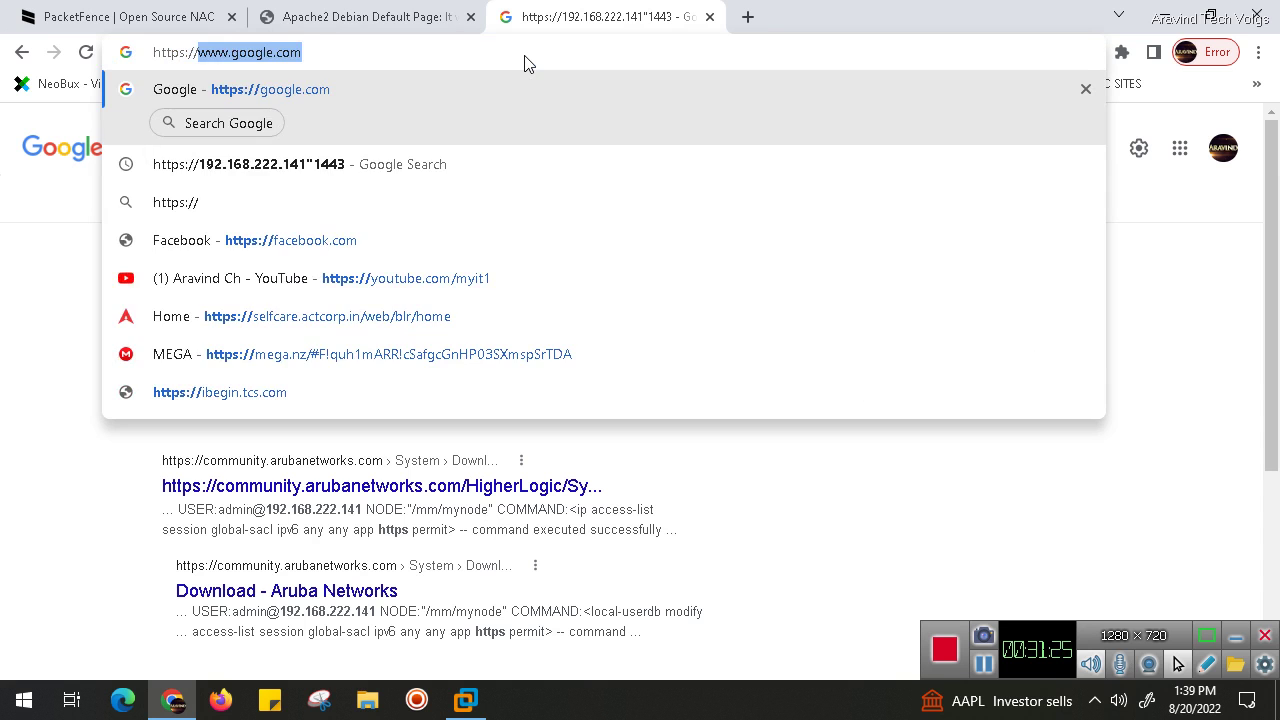
pyautogui.write('192.168')
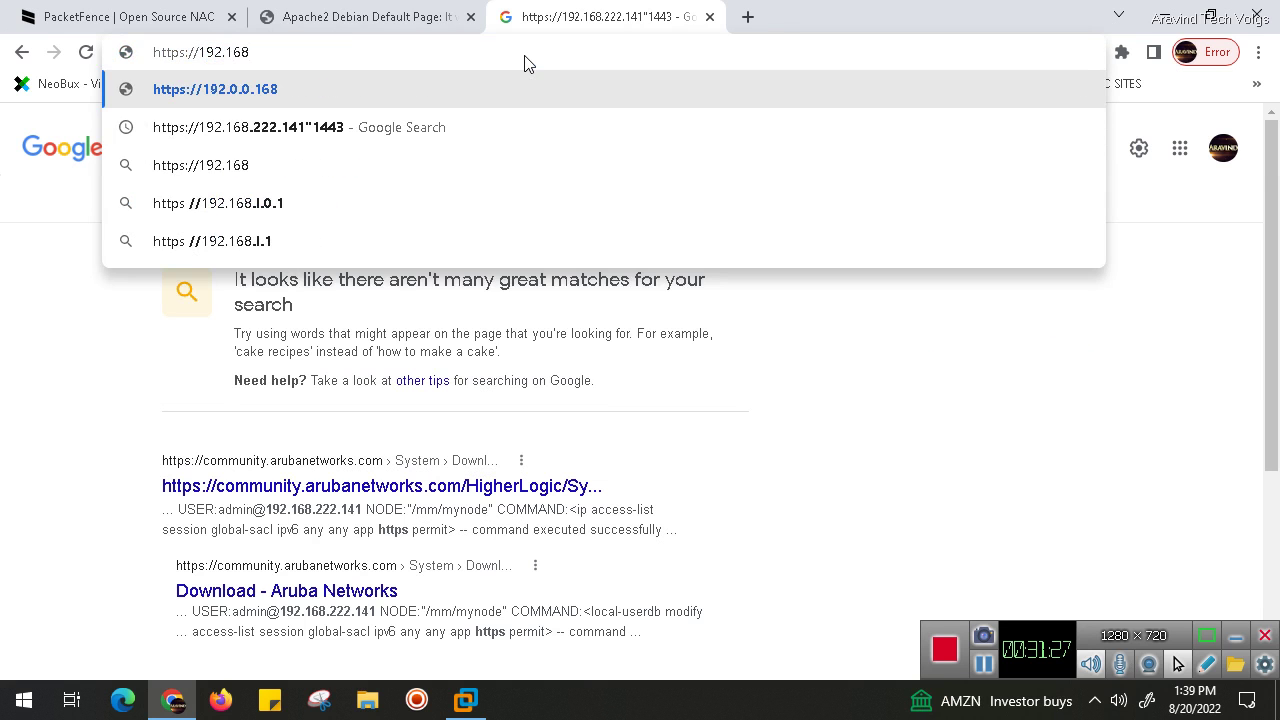
pyautogui.write('.222.141')
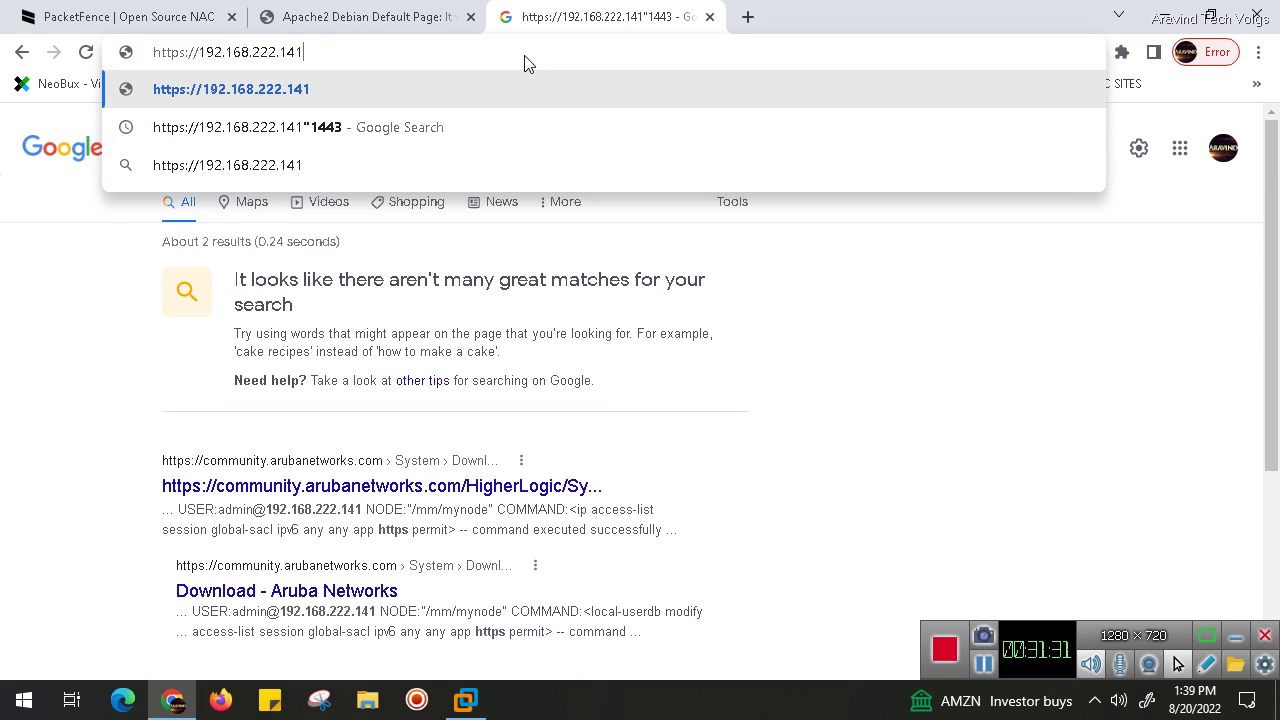
pyautogui.write('"')
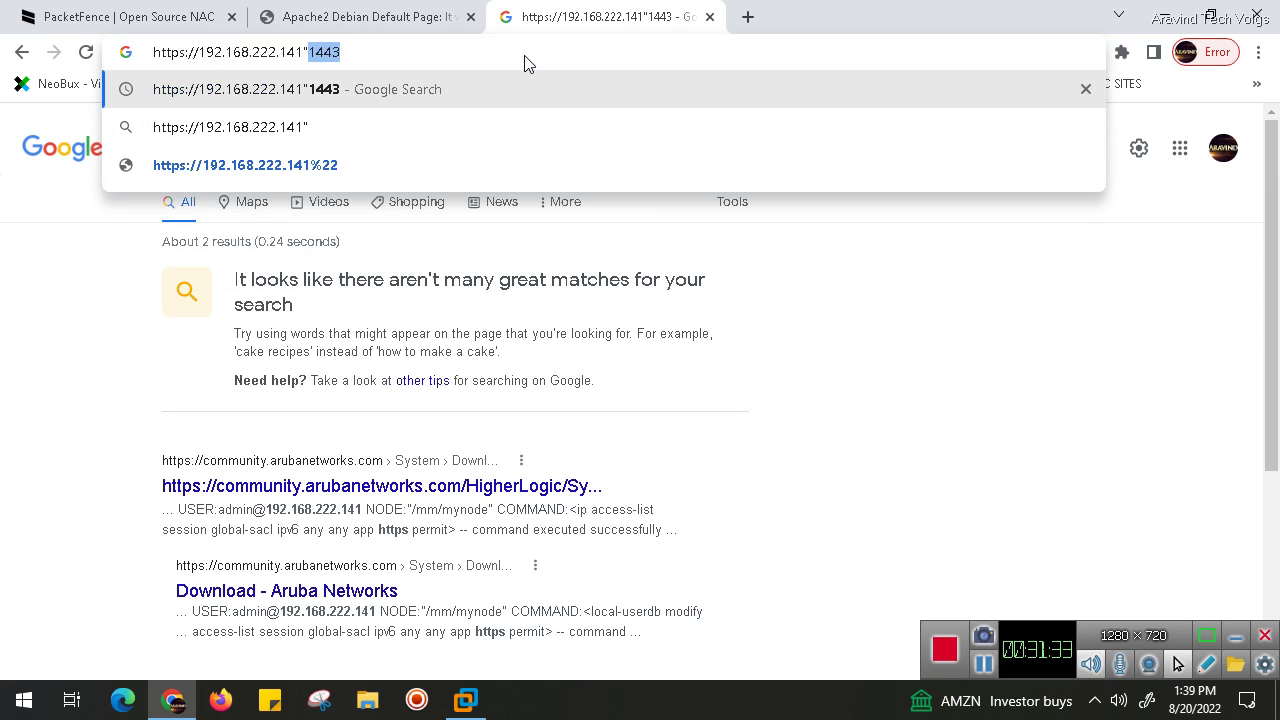
pyautogui.press('BackSpace')
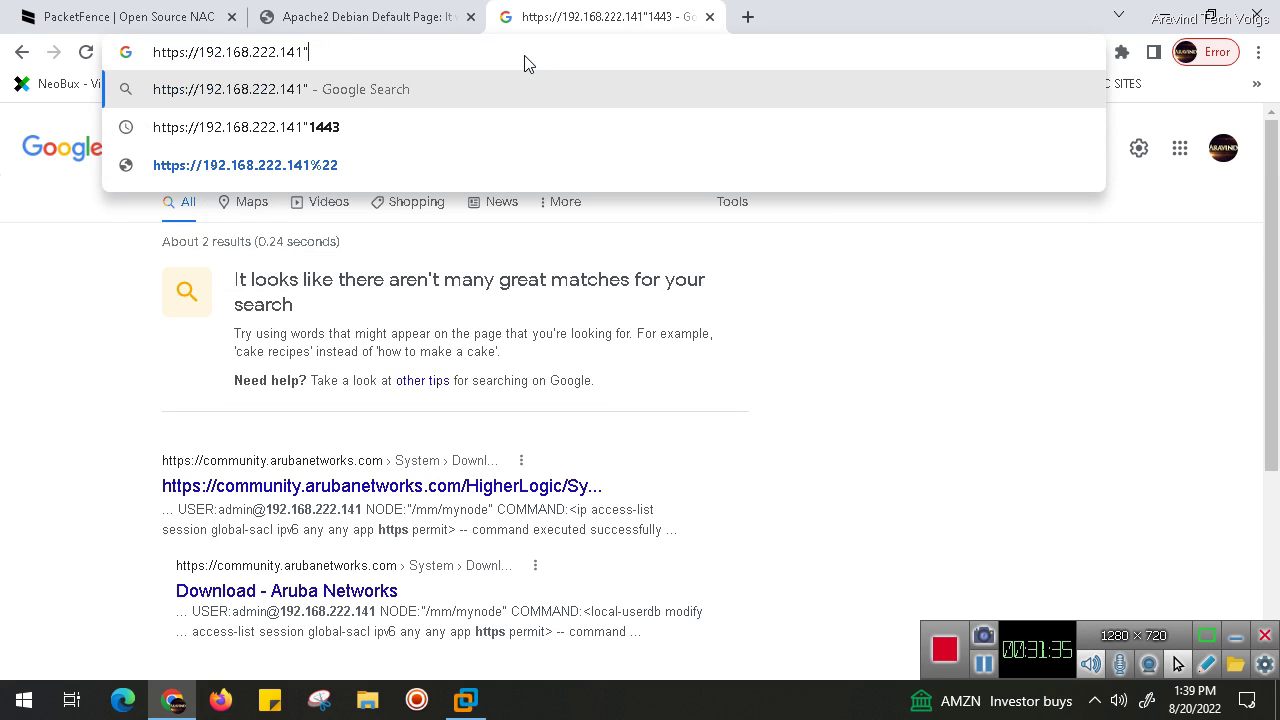
pyautogui.write(':144')
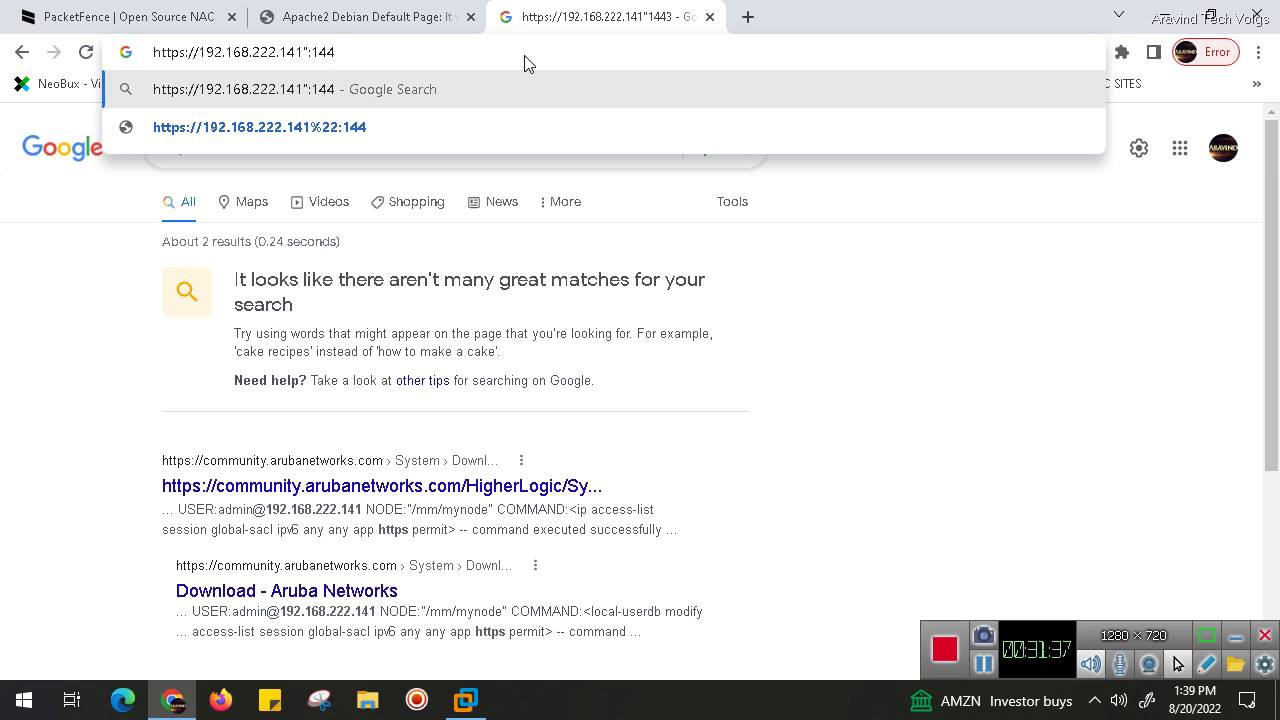
pyautogui.press('BackSpace')
pyautogui.press('BackSpace')
pyautogui.press('BackSpace')
pyautogui.press('BackSpace')
pyautogui.press('BackSpace')
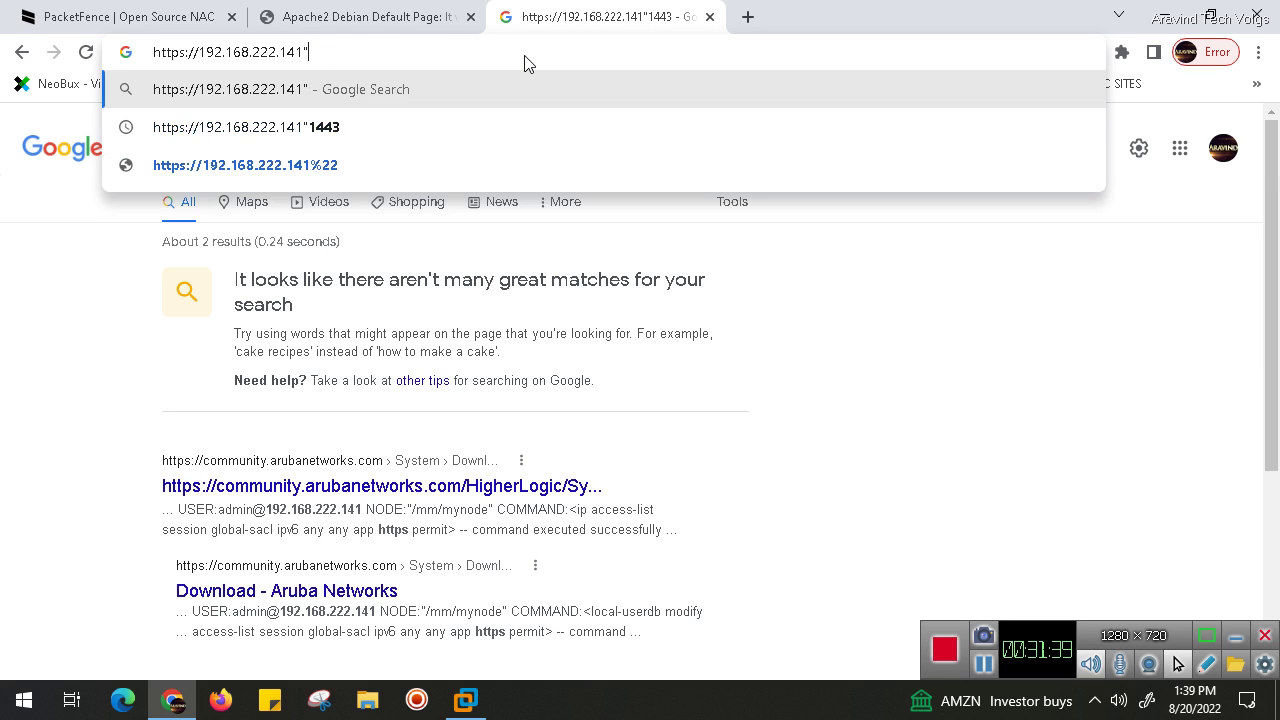
pyautogui.write(':')
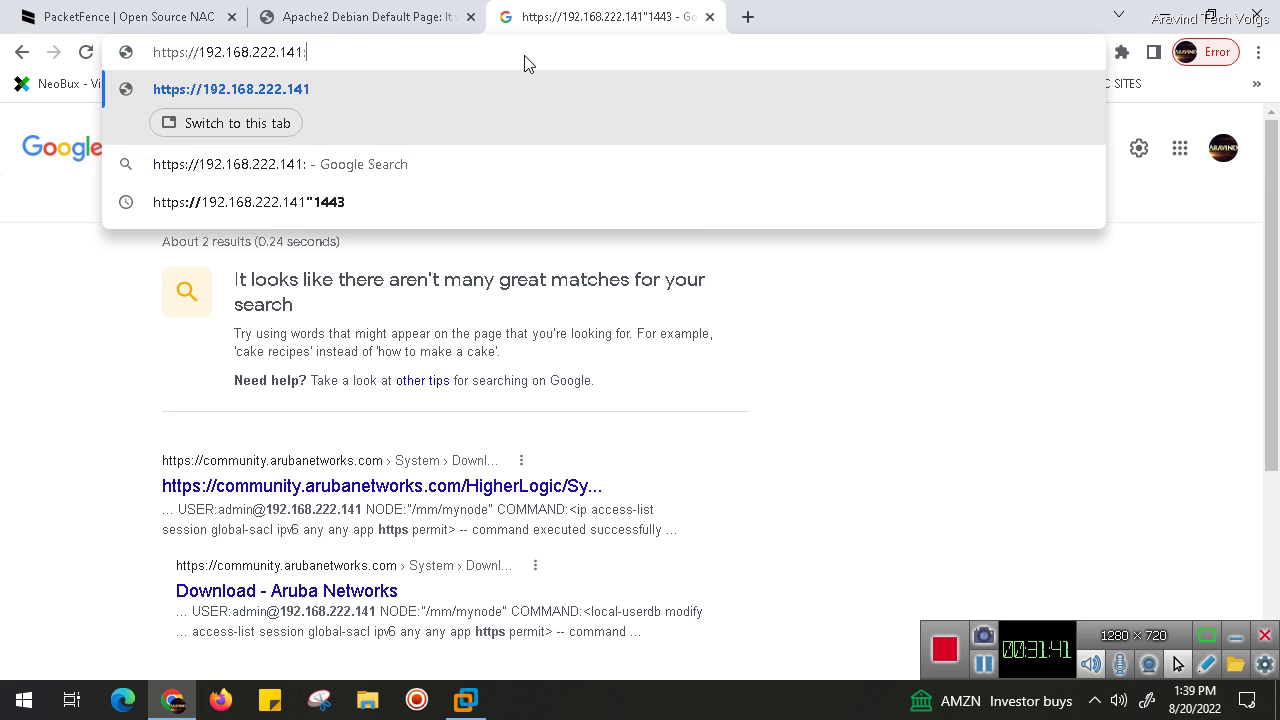
pyautogui.write('1443')
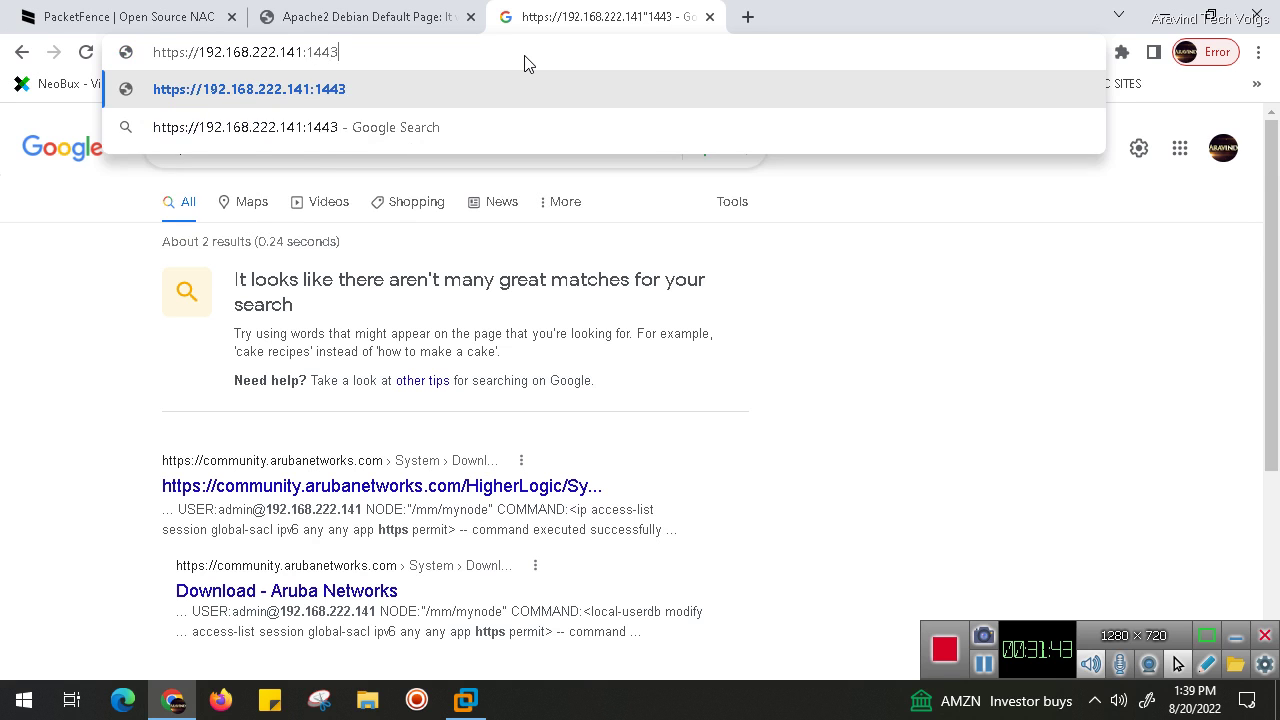
pyautogui.press('Return')
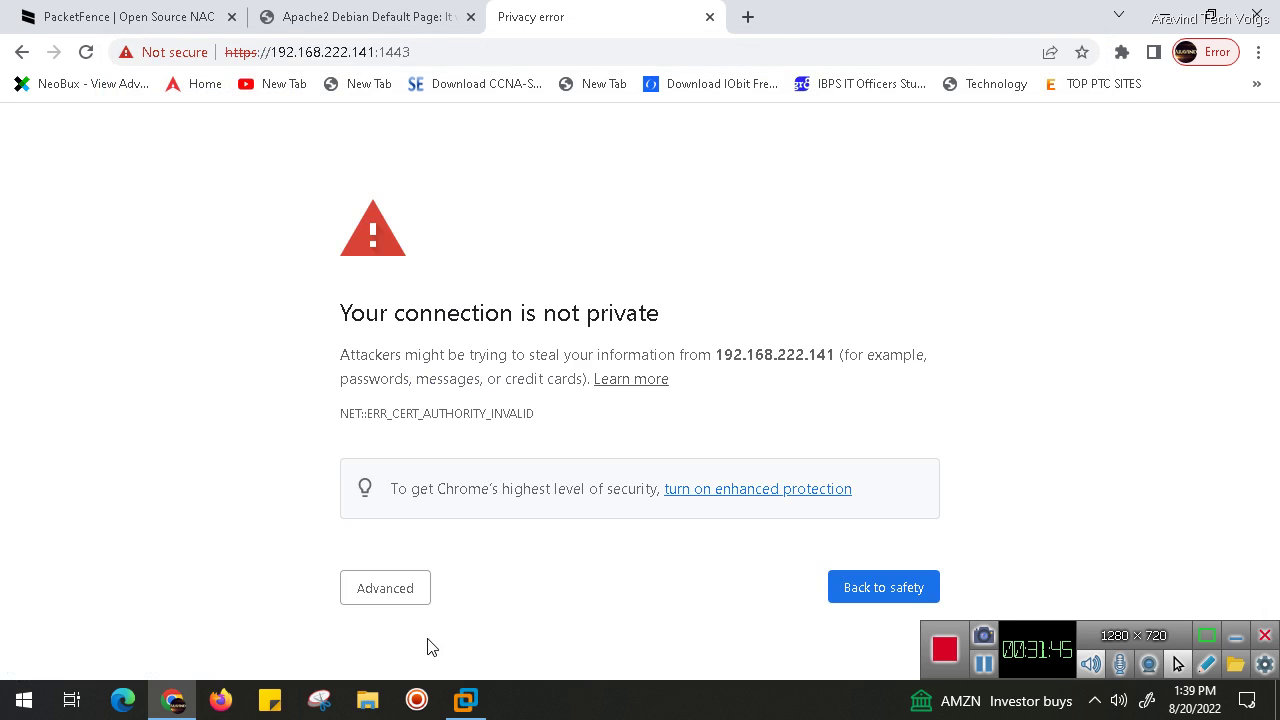
# - Bypass the certificate warning via Advanced and Proceed to 192.168.222.141 (unsafe)
pyautogui.click(414, 589)
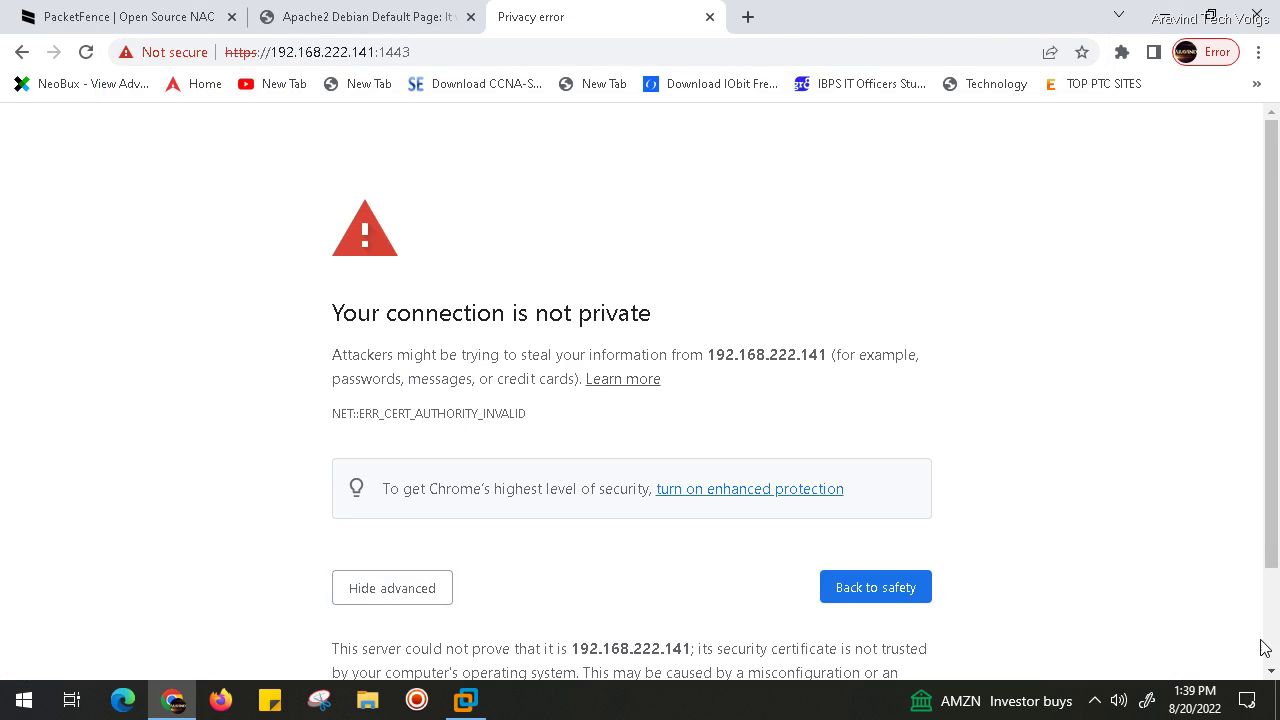
pyautogui.click(1272, 674)
pyautogui.click(1272, 674)
pyautogui.click(1272, 674)
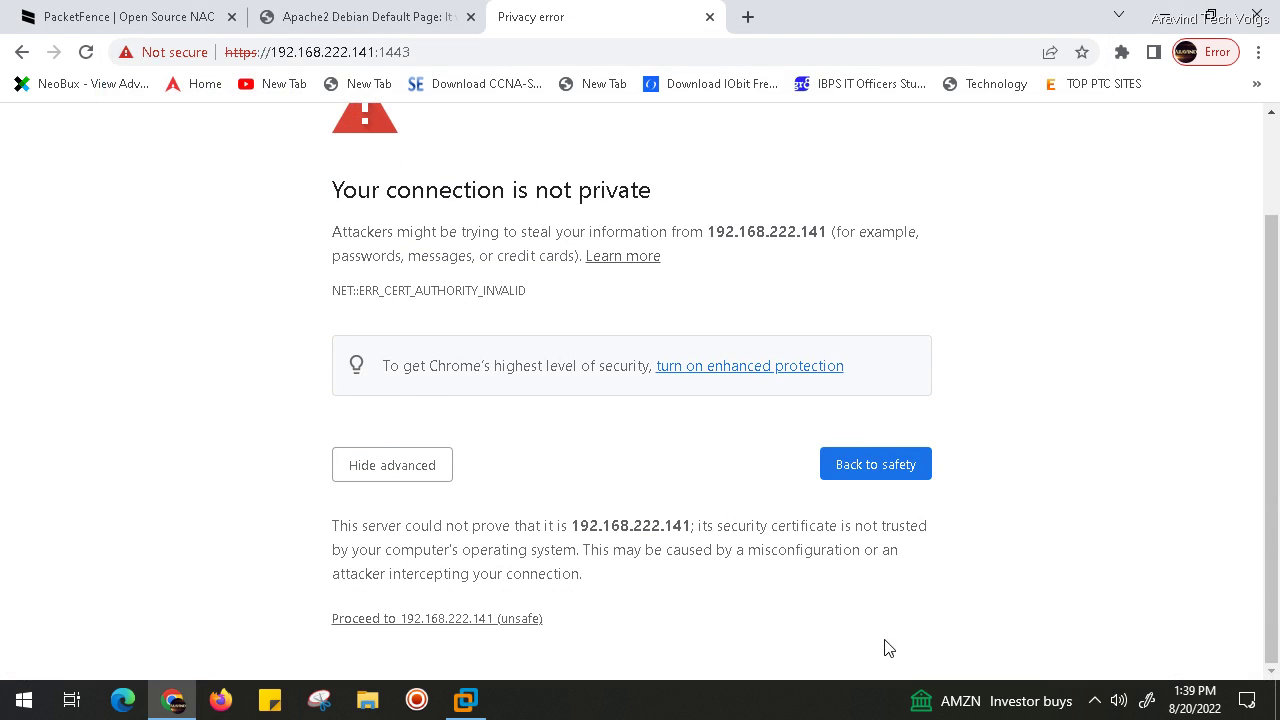
pyautogui.click(476, 618)
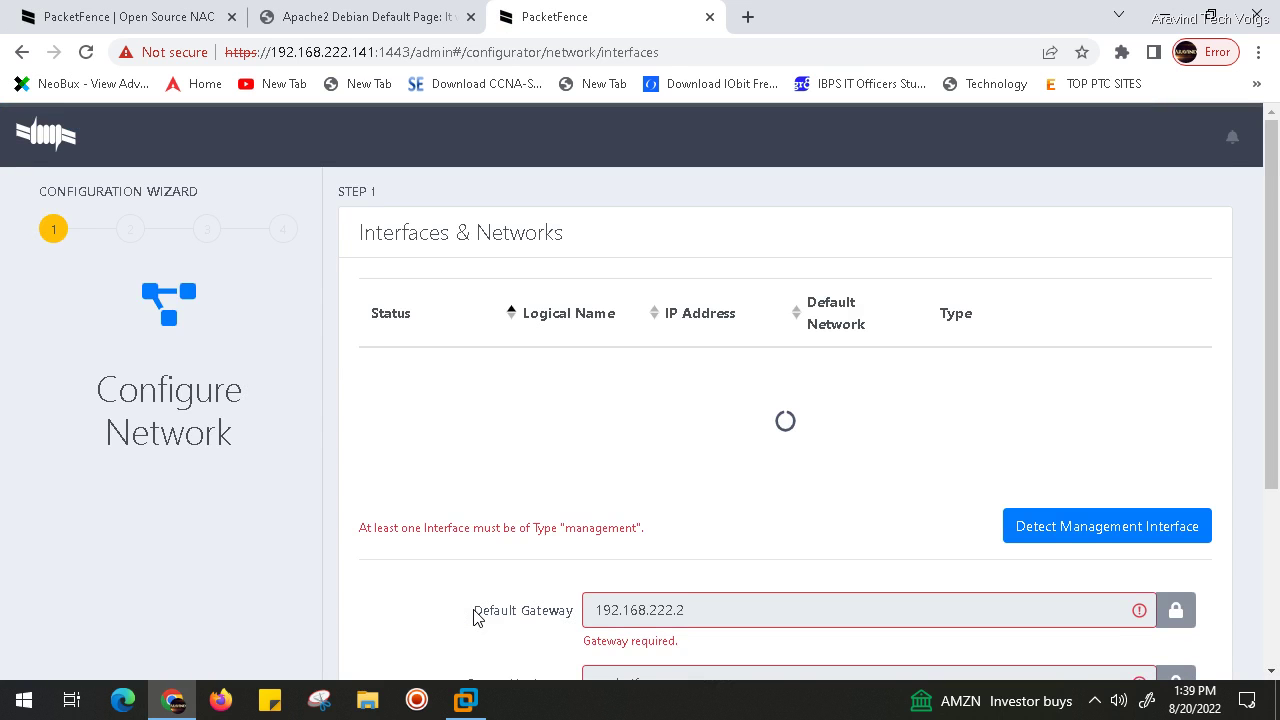
# - Auto-detect eth0 as the management interface and save the network settings
pyautogui.click(1272, 672)
pyautogui.click(1272, 675)
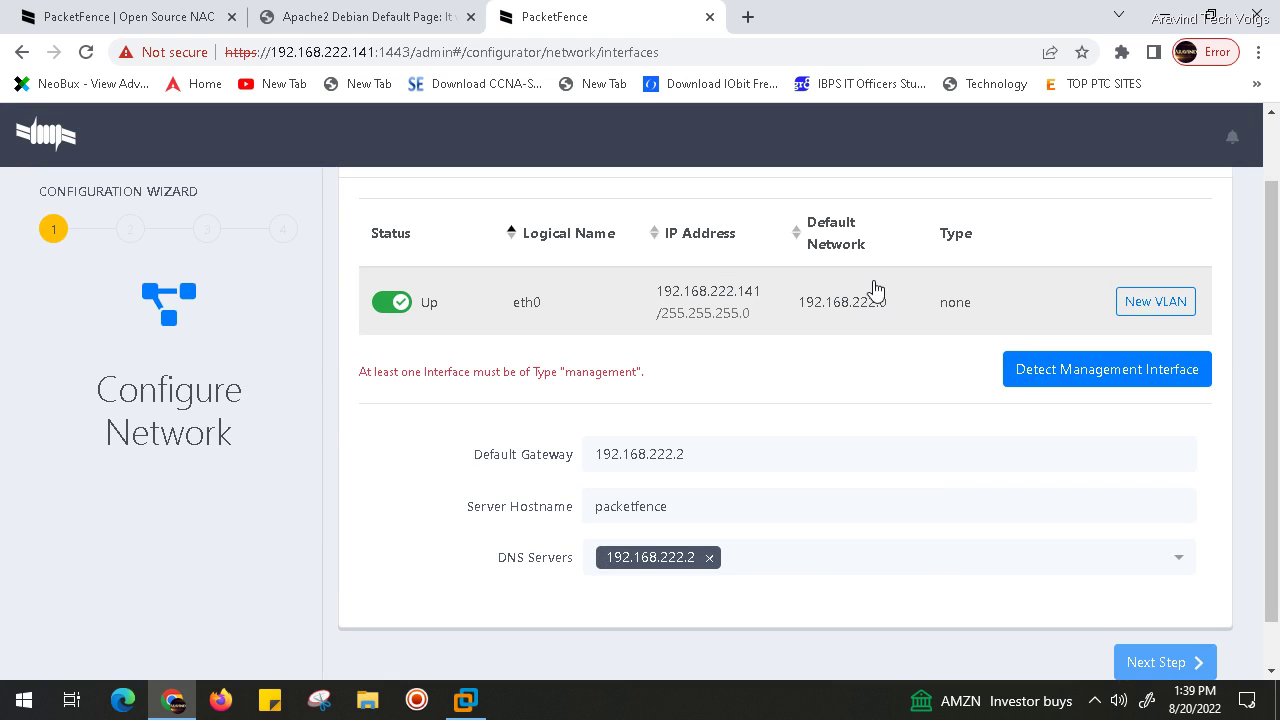
pyautogui.click(1155, 392)
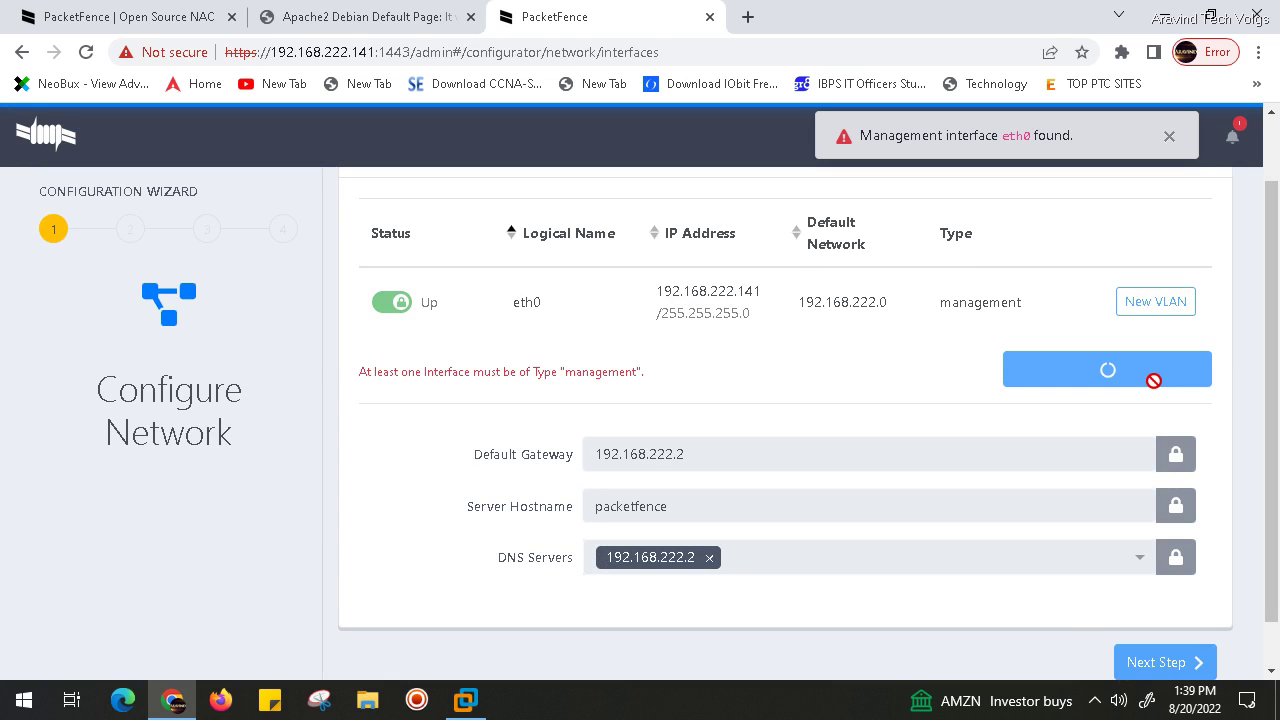
pyautogui.click(1169, 136)
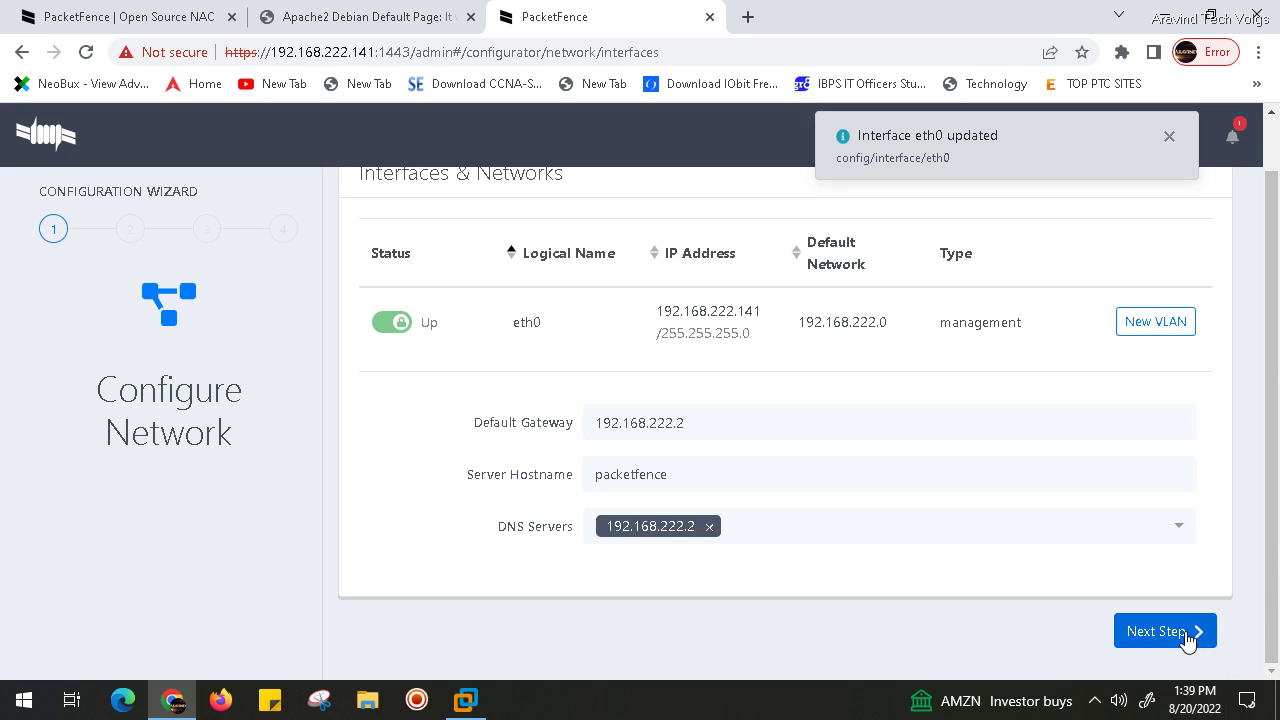
pyautogui.click(1186, 640)
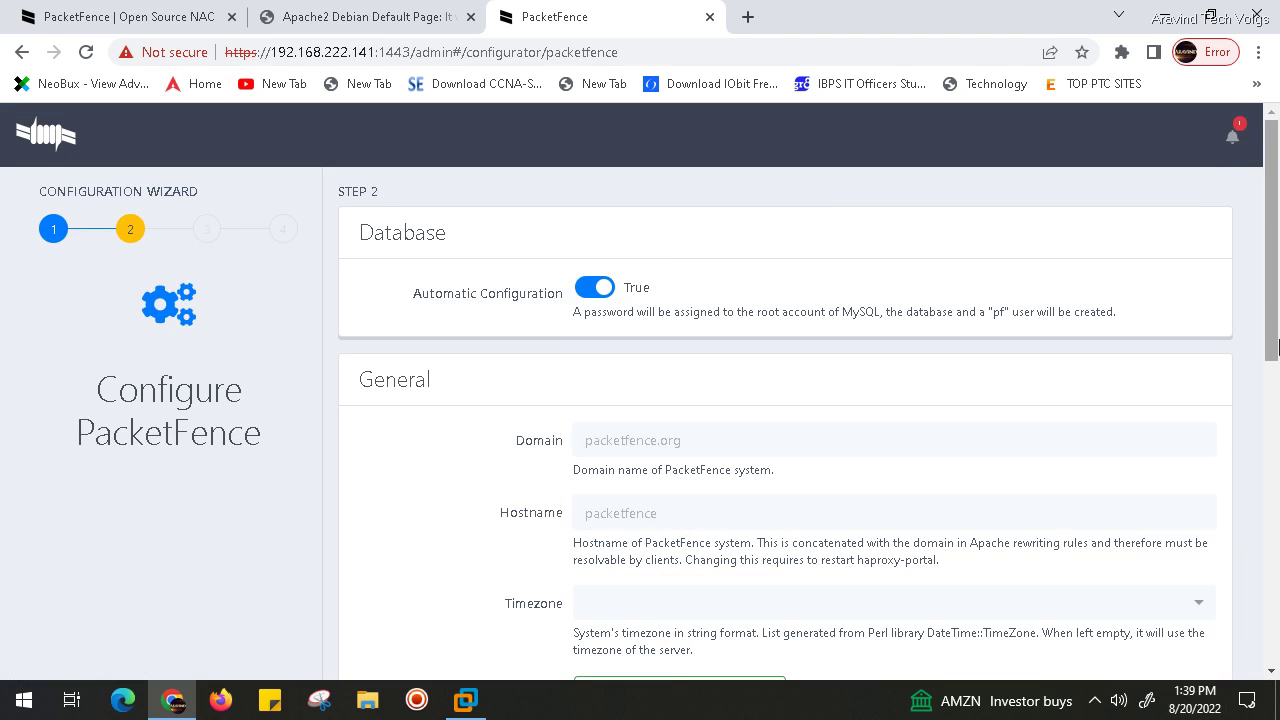
# - Inspect the tracking-config service status list and scroll down to the Administrator section
pyautogui.moveTo(1274, 365); pyautogui.dragTo(1260, 337)
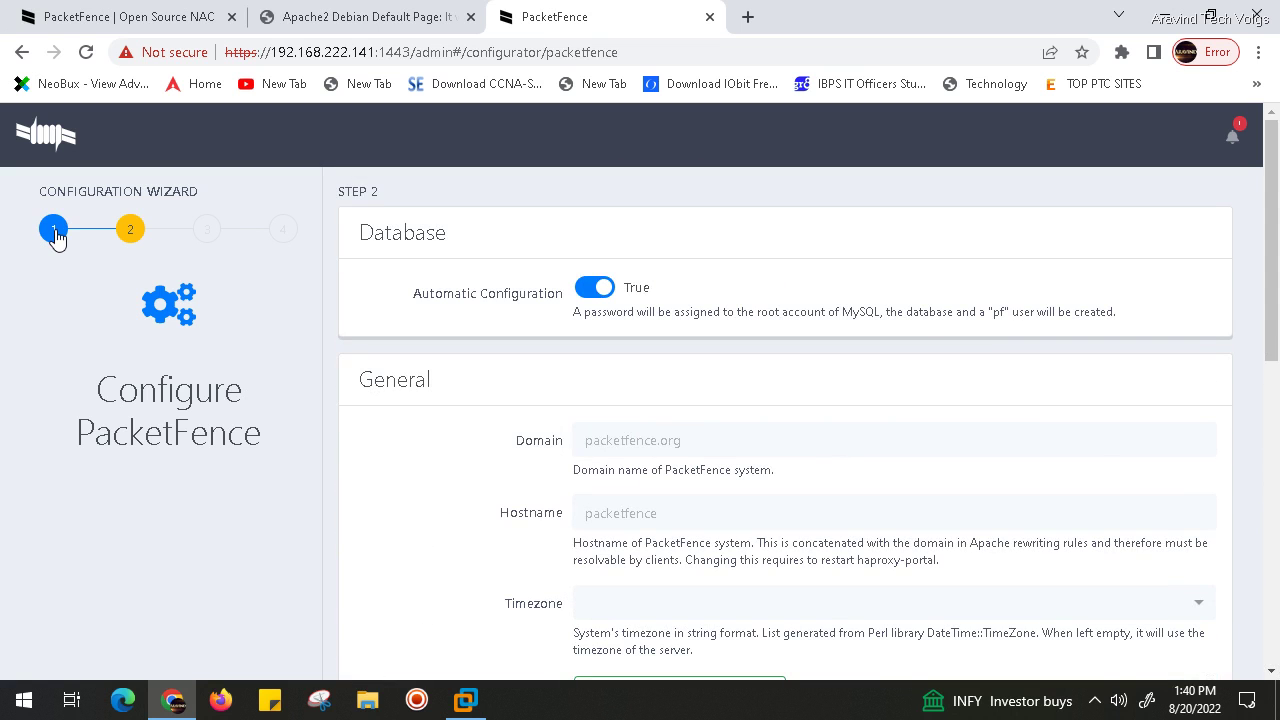
pyautogui.moveTo(1271, 300); pyautogui.dragTo(1278, 397)
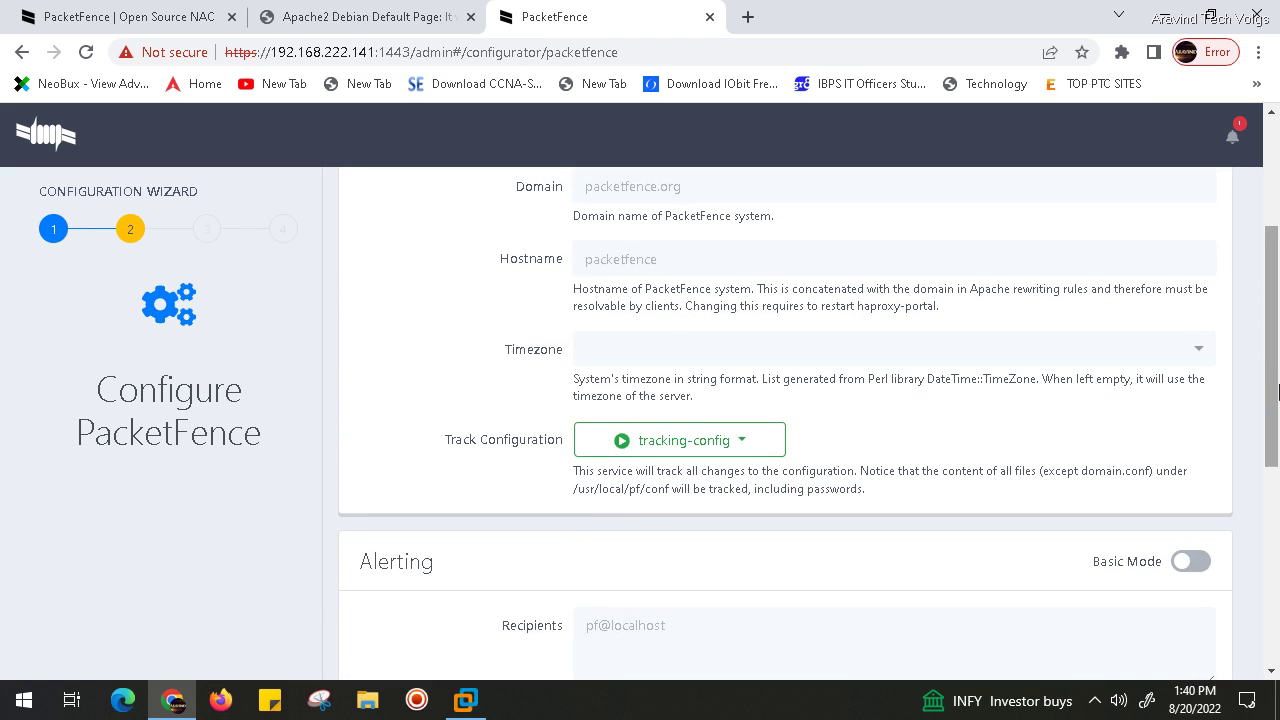
pyautogui.click(697, 458)
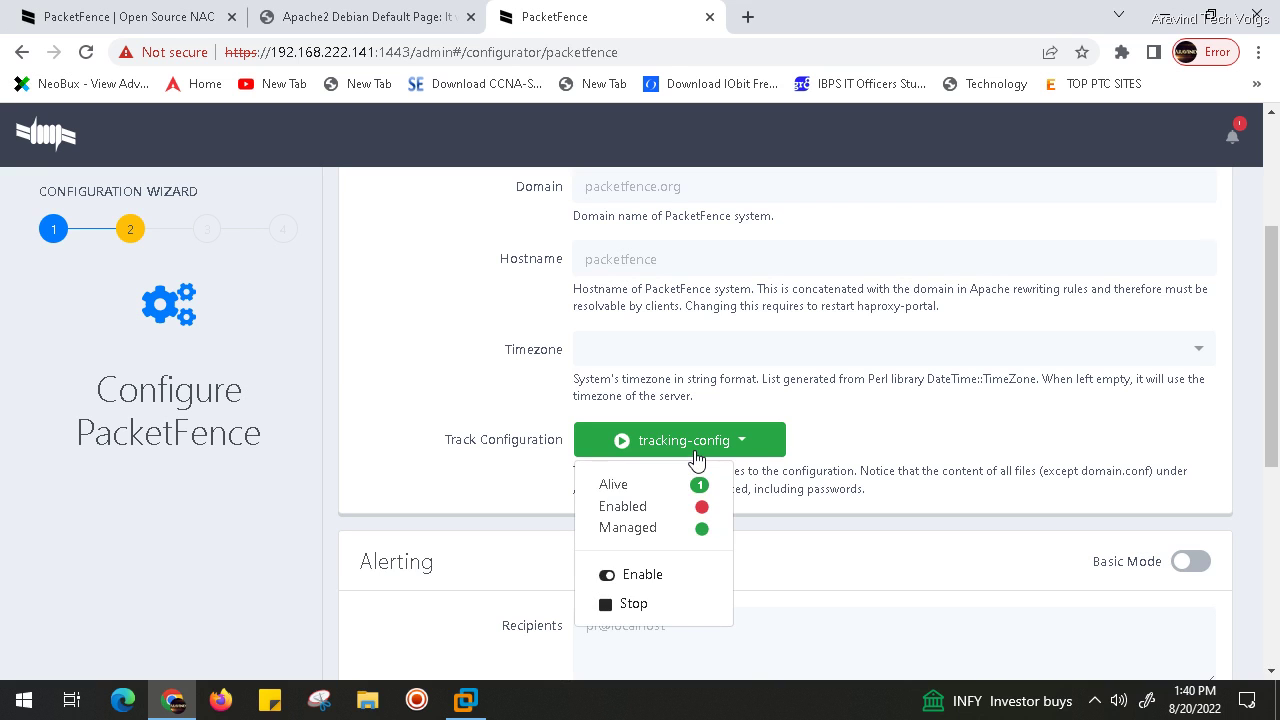
pyautogui.click(697, 458)
pyautogui.click(697, 458)
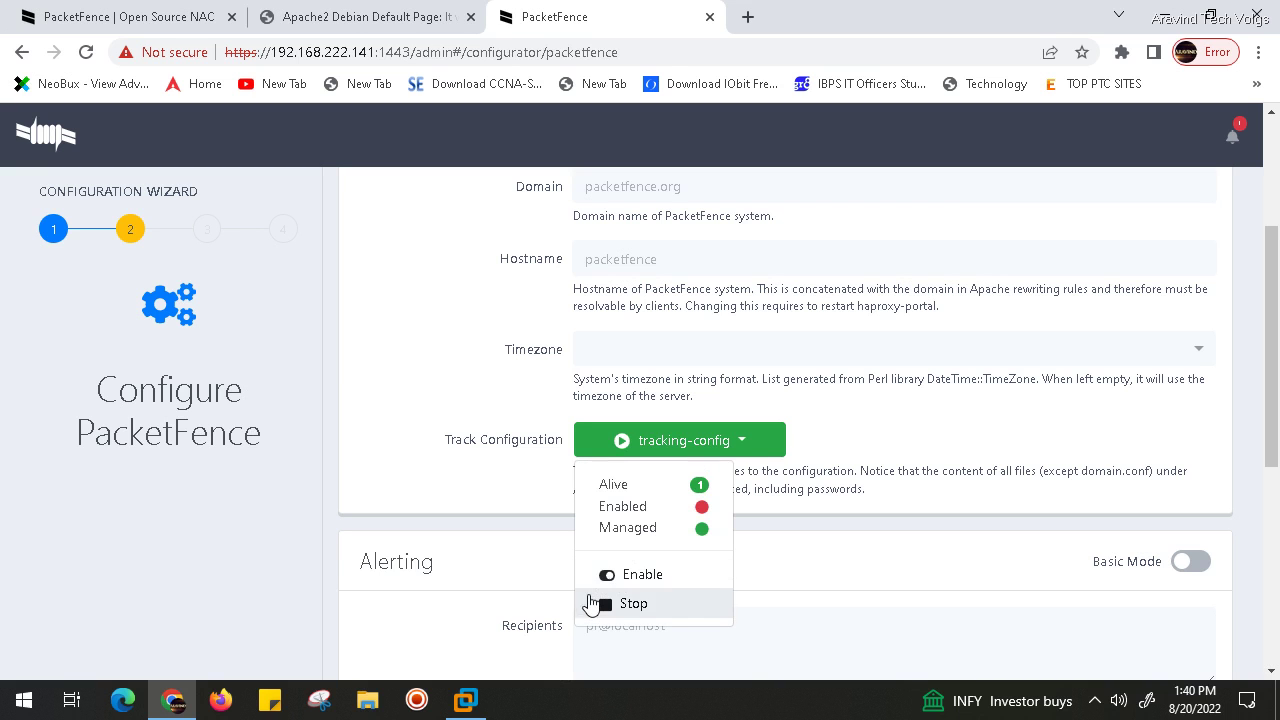
pyautogui.click(1147, 436)
pyautogui.moveTo(1274, 429); pyautogui.dragTo(1276, 650)
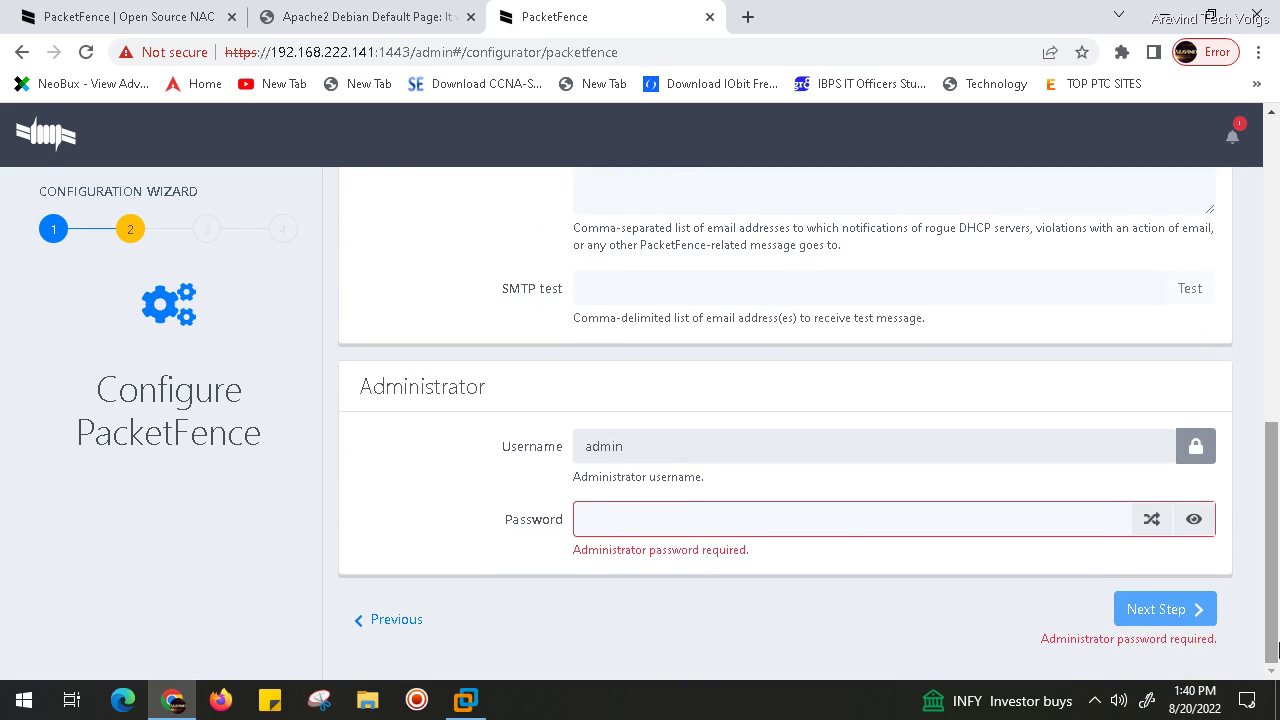
# - Enter the administrator account password and save the settings to continue
pyautogui.click(839, 523)
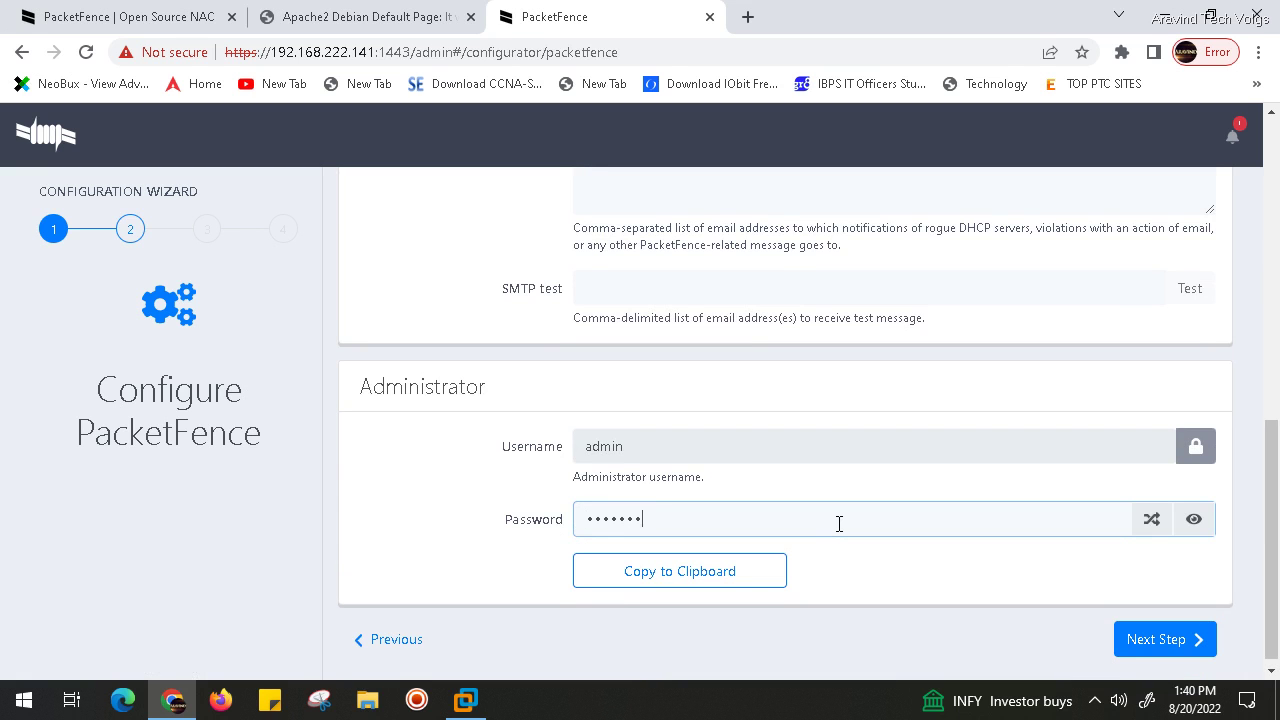
pyautogui.moveTo(1197, 535)
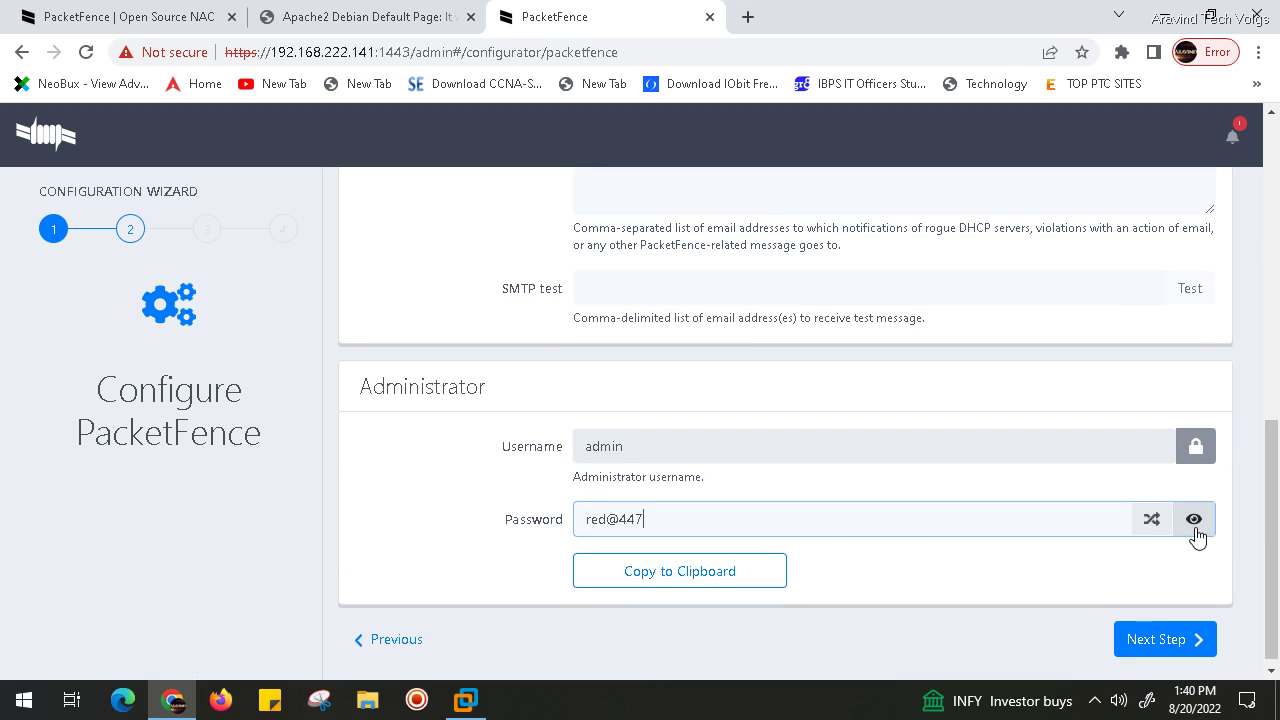
pyautogui.click(1145, 634)
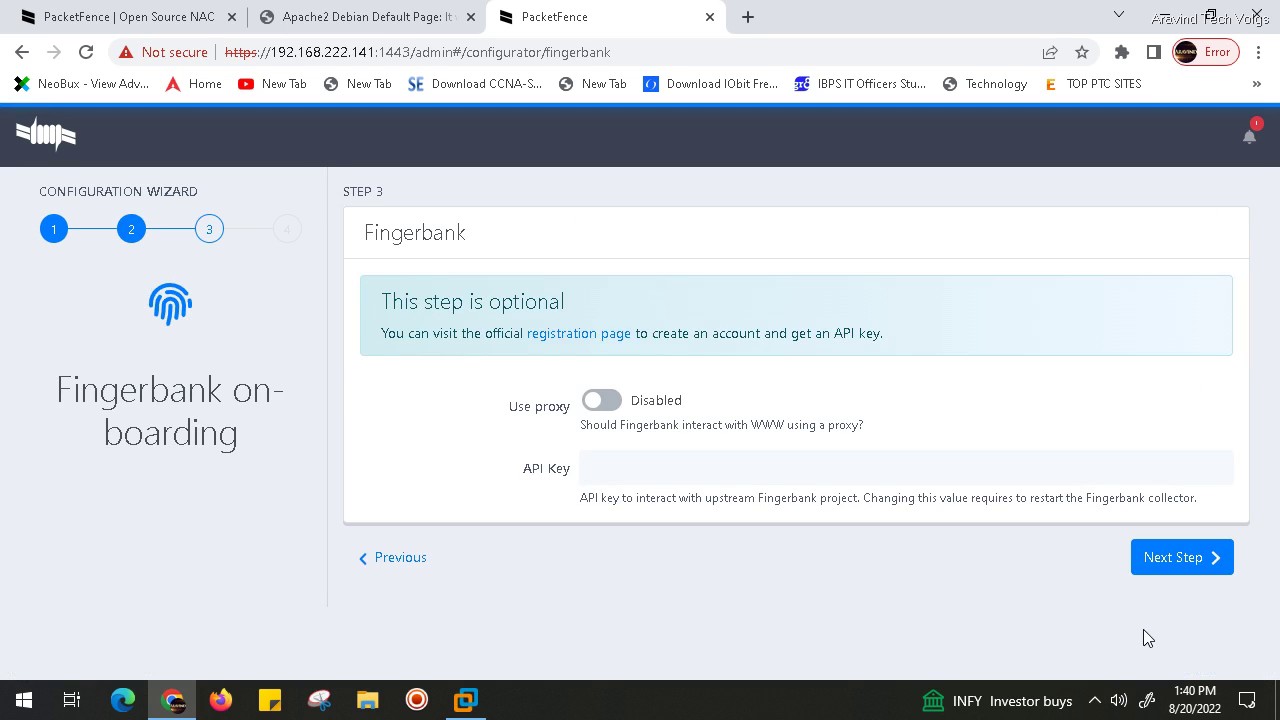
# - Skip Fingerbank and copy the Database Root Account password from the Confirmation page
pyautogui.click(1179, 557)
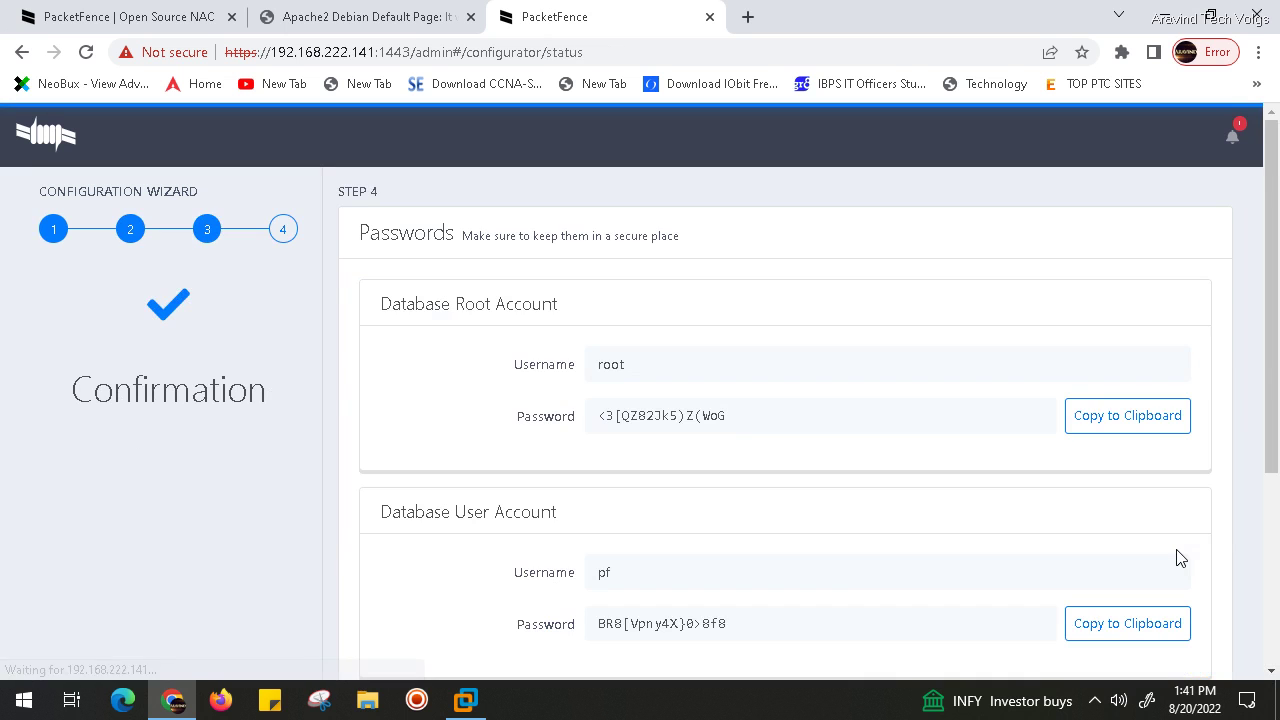
pyautogui.click(1104, 427)
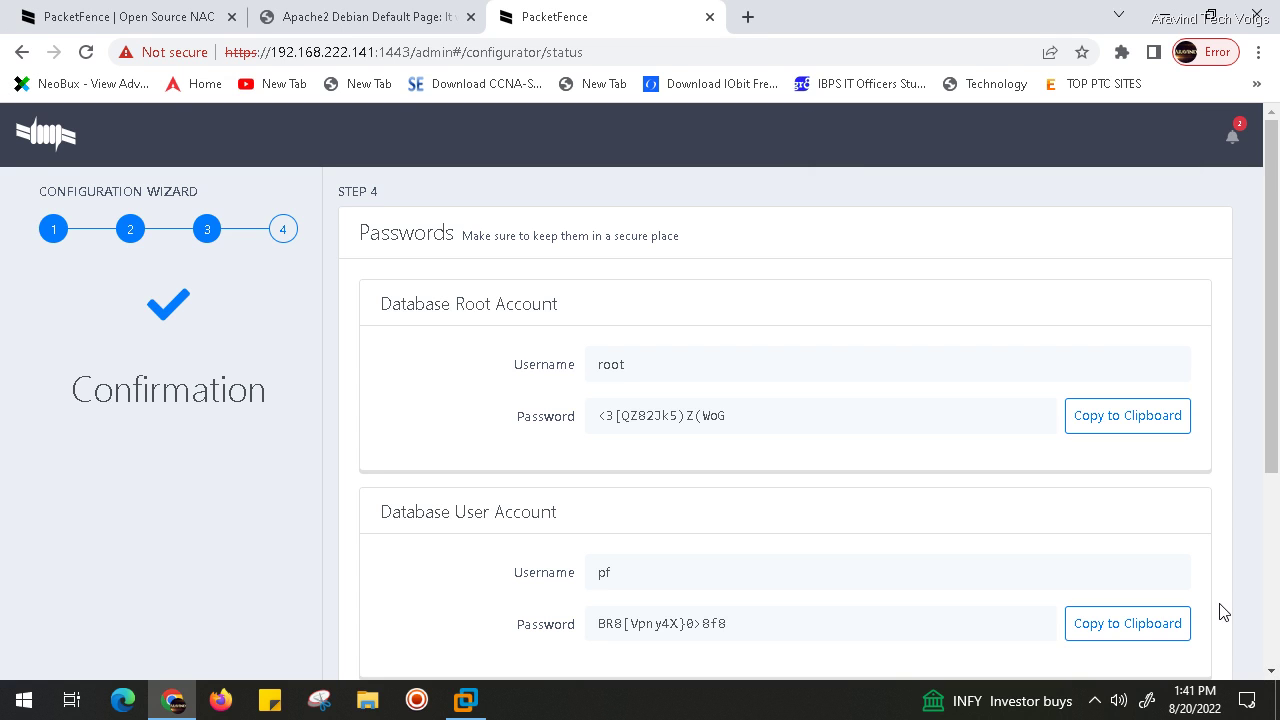
pyautogui.click(8, 712)
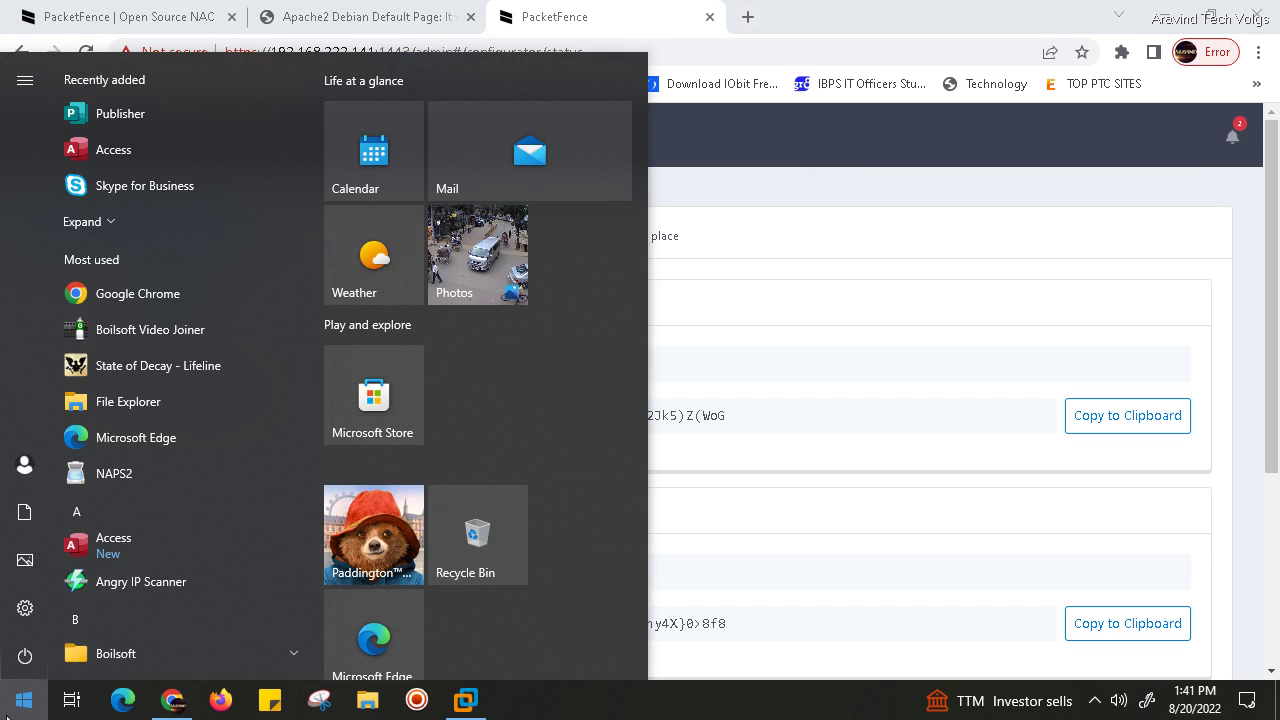
pyautogui.click(7, 713)
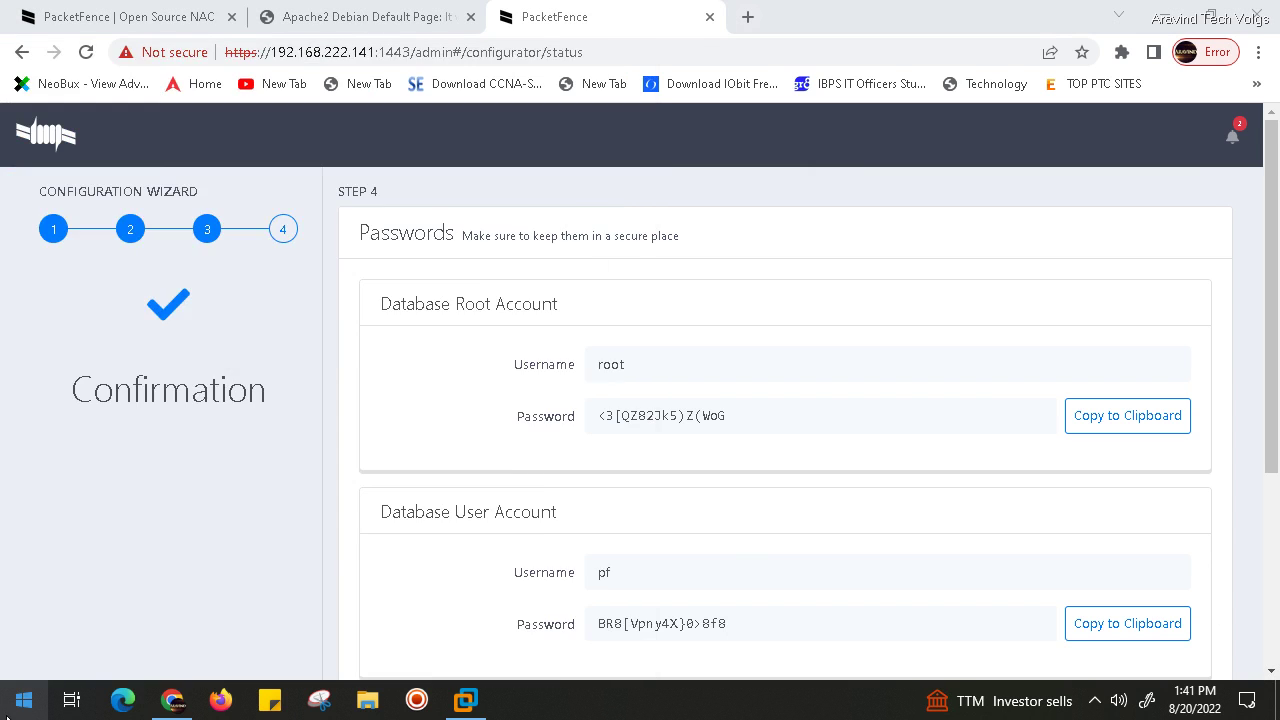
pyautogui.click(7, 712)
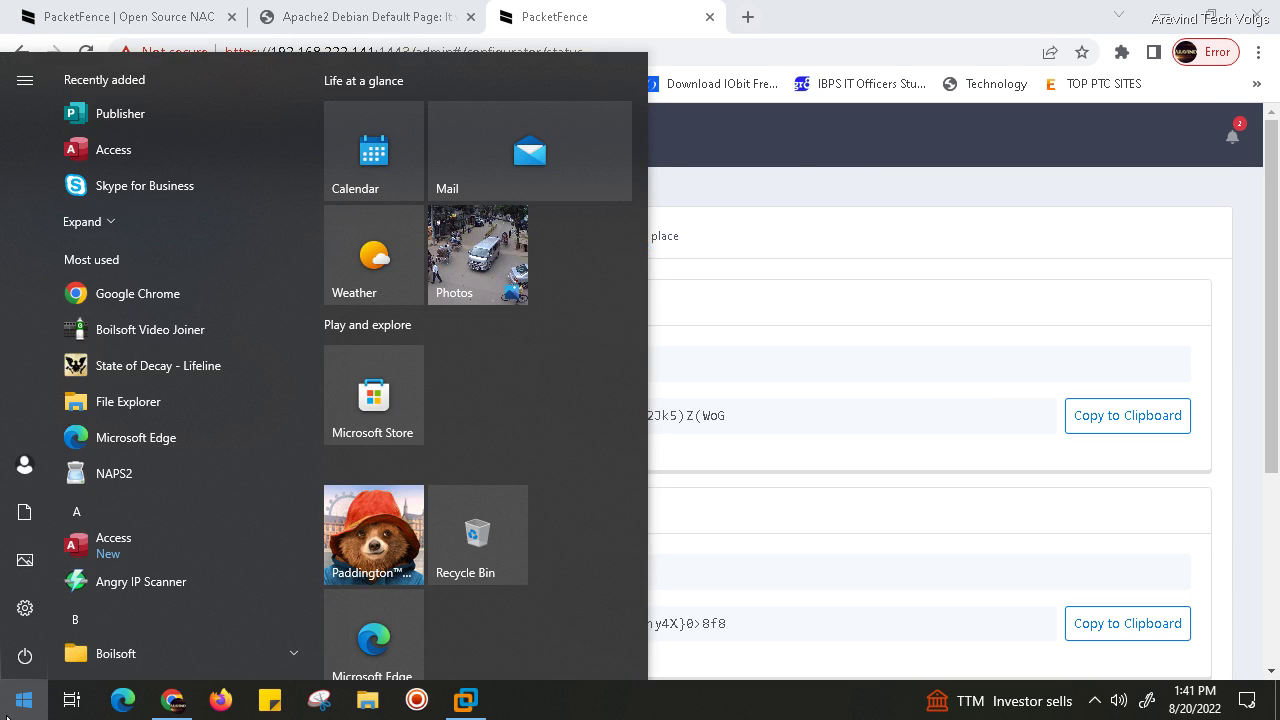
# - Open upload note with Edit with Notepad++ and create a new blank document, new 2
pyautogui.click(1155, 14)
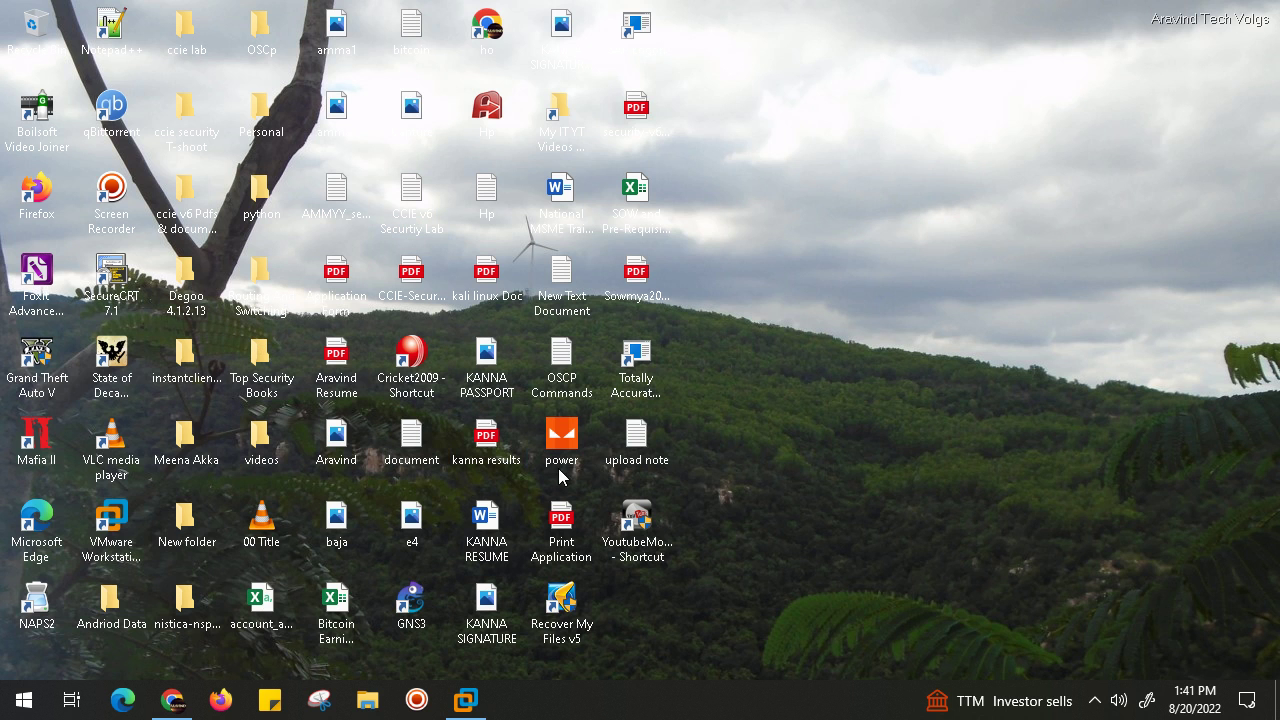
pyautogui.doubleClick(636, 435)
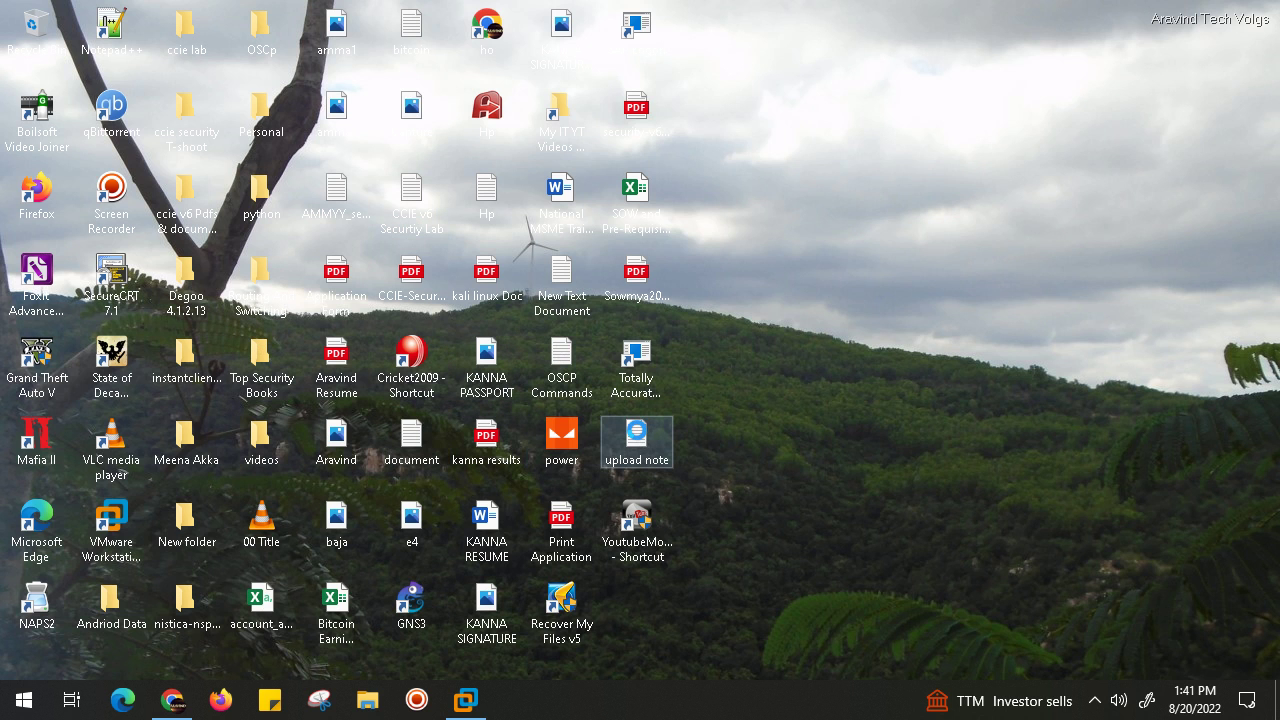
pyautogui.rightClick(640, 437)
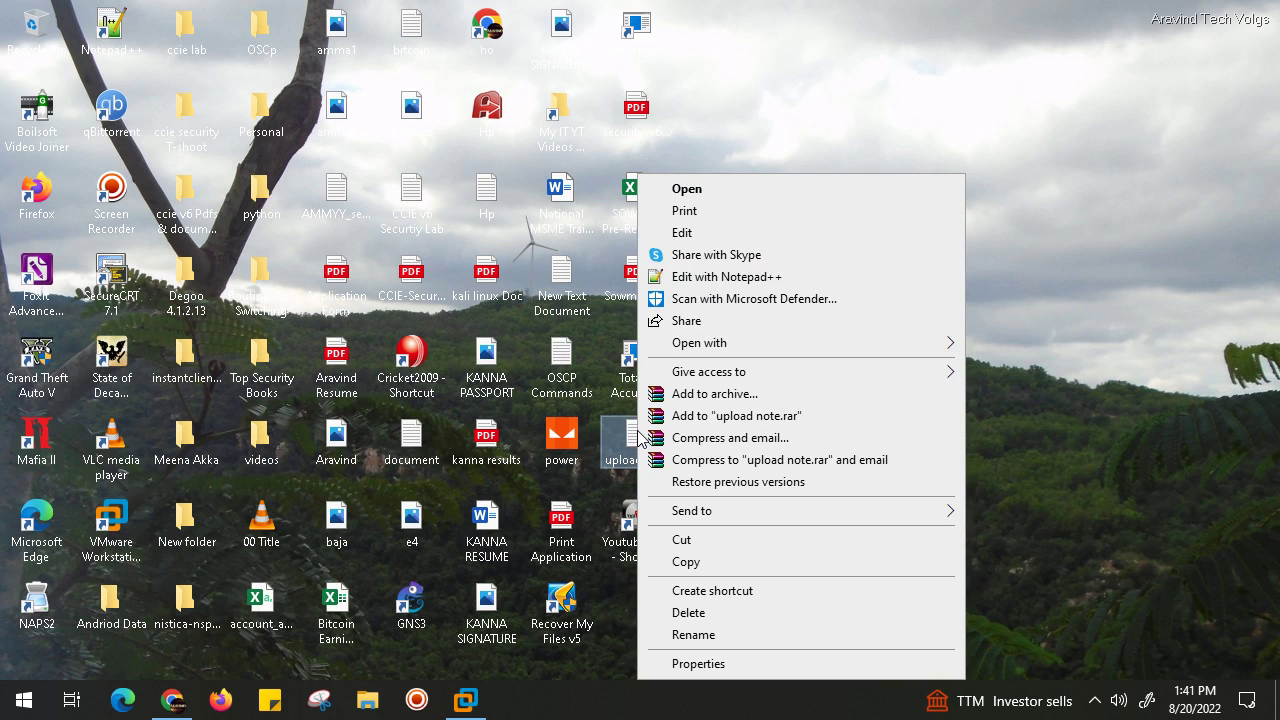
pyautogui.click(860, 284)
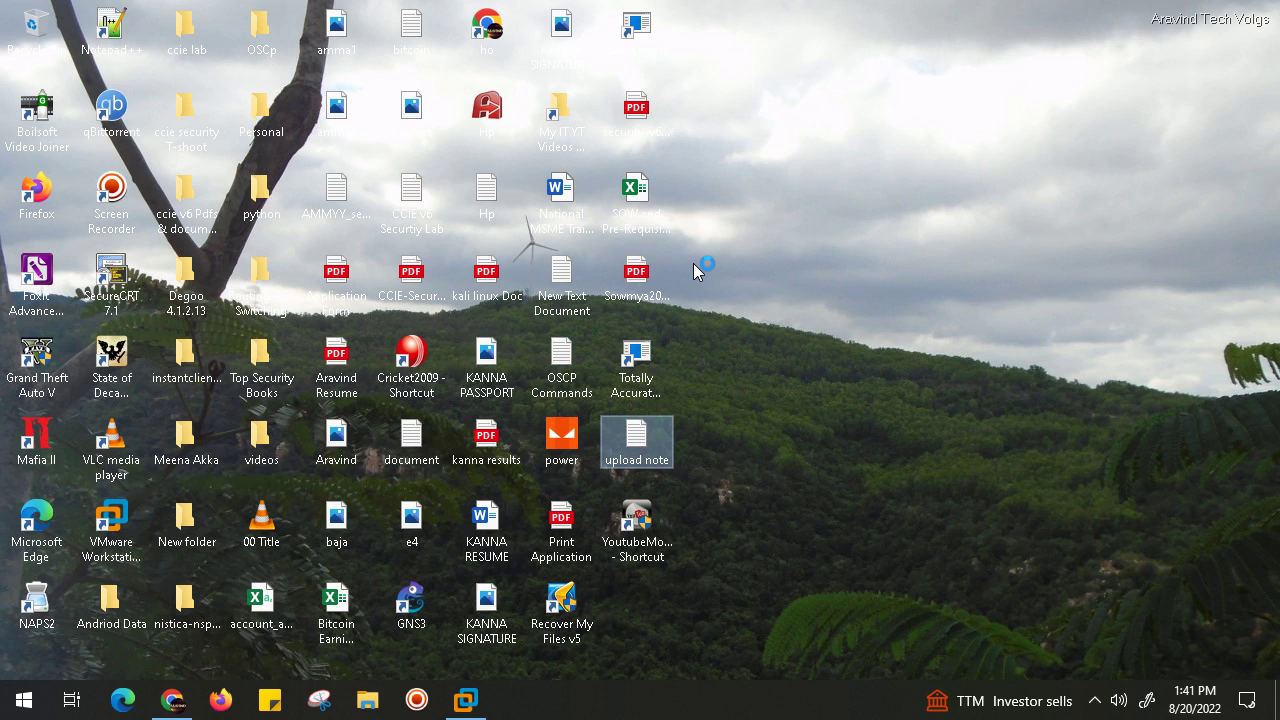
pyautogui.click(170, 706)
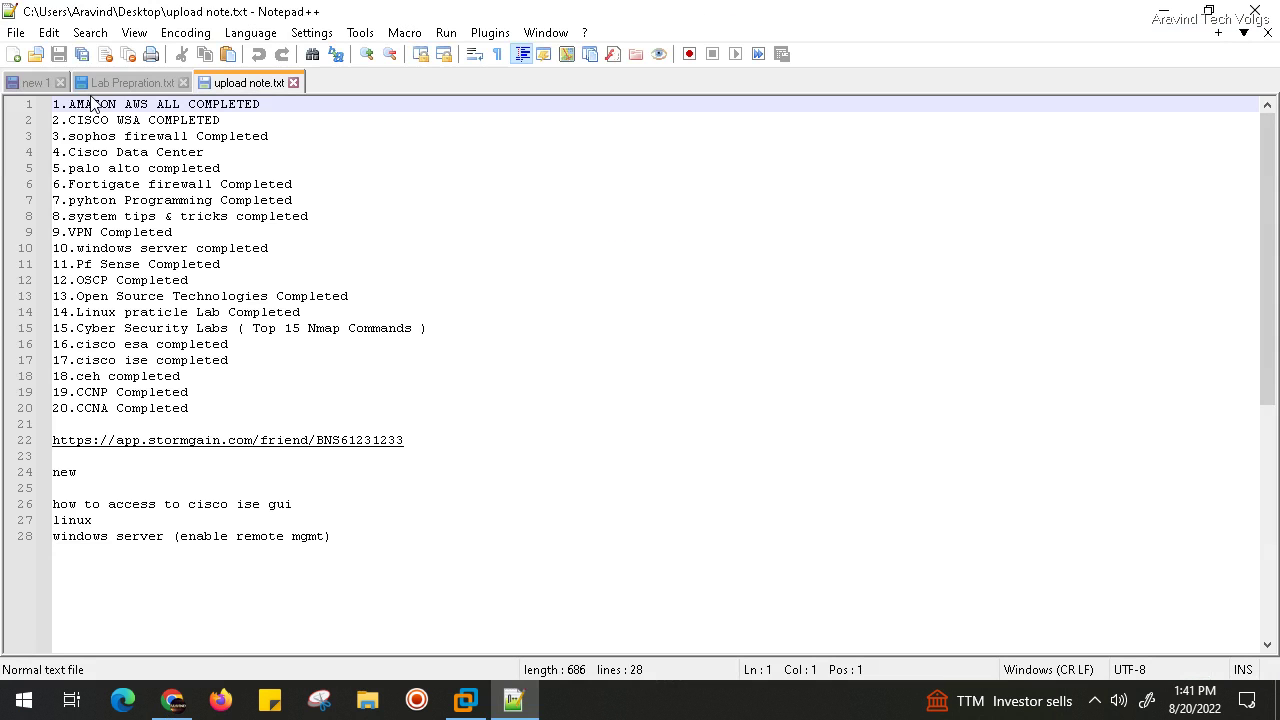
pyautogui.click(13, 55)
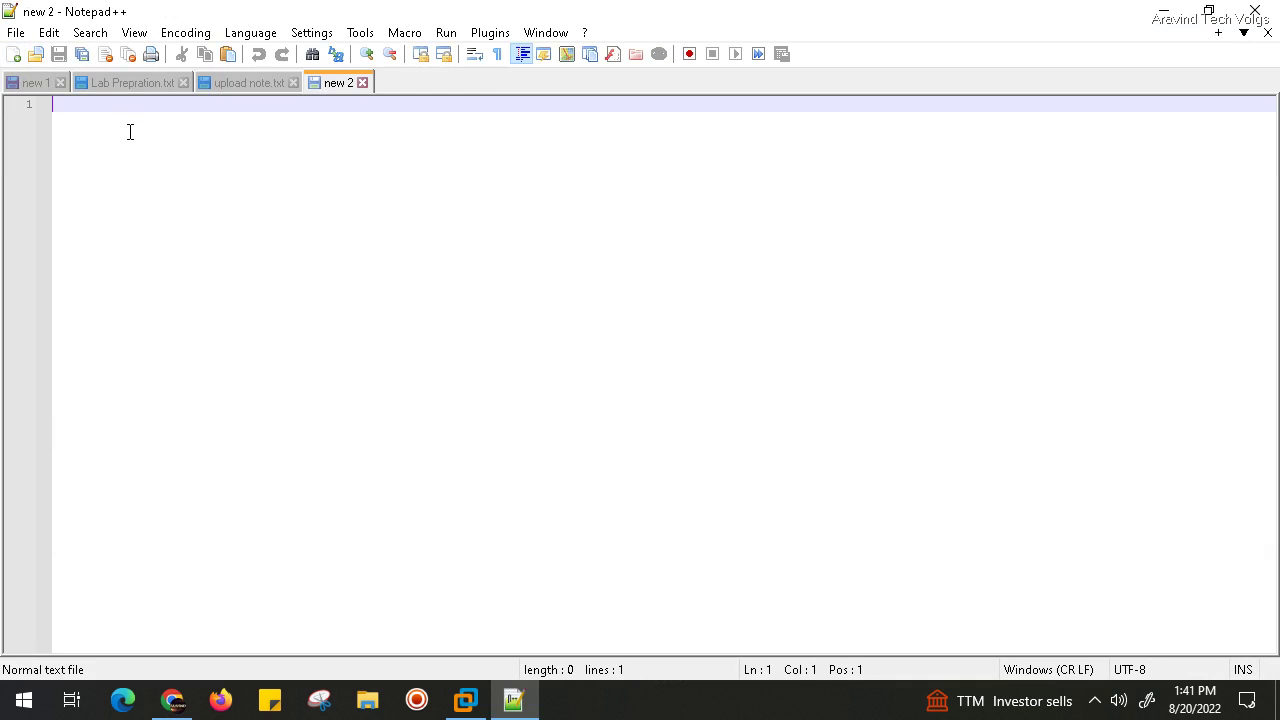
# - Record 'username : root' with the copied root password, then add a 'database' heading
pyautogui.click(172, 700)
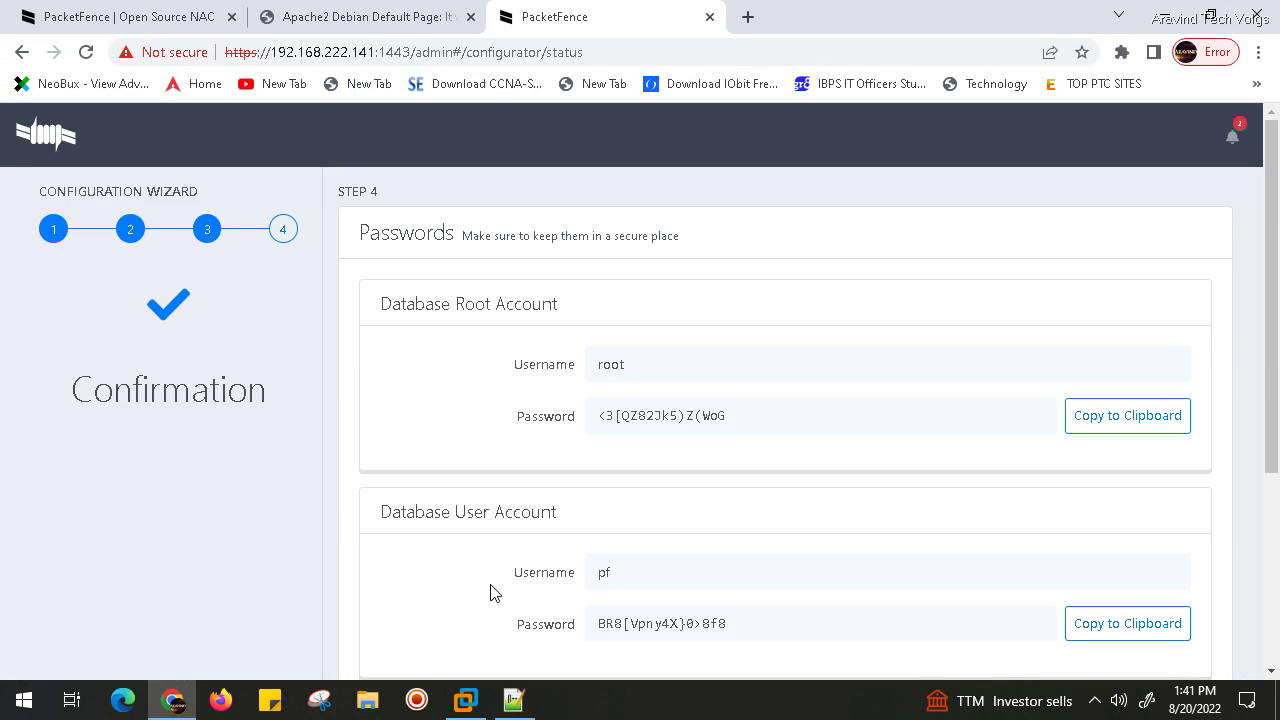
pyautogui.click(1115, 418)
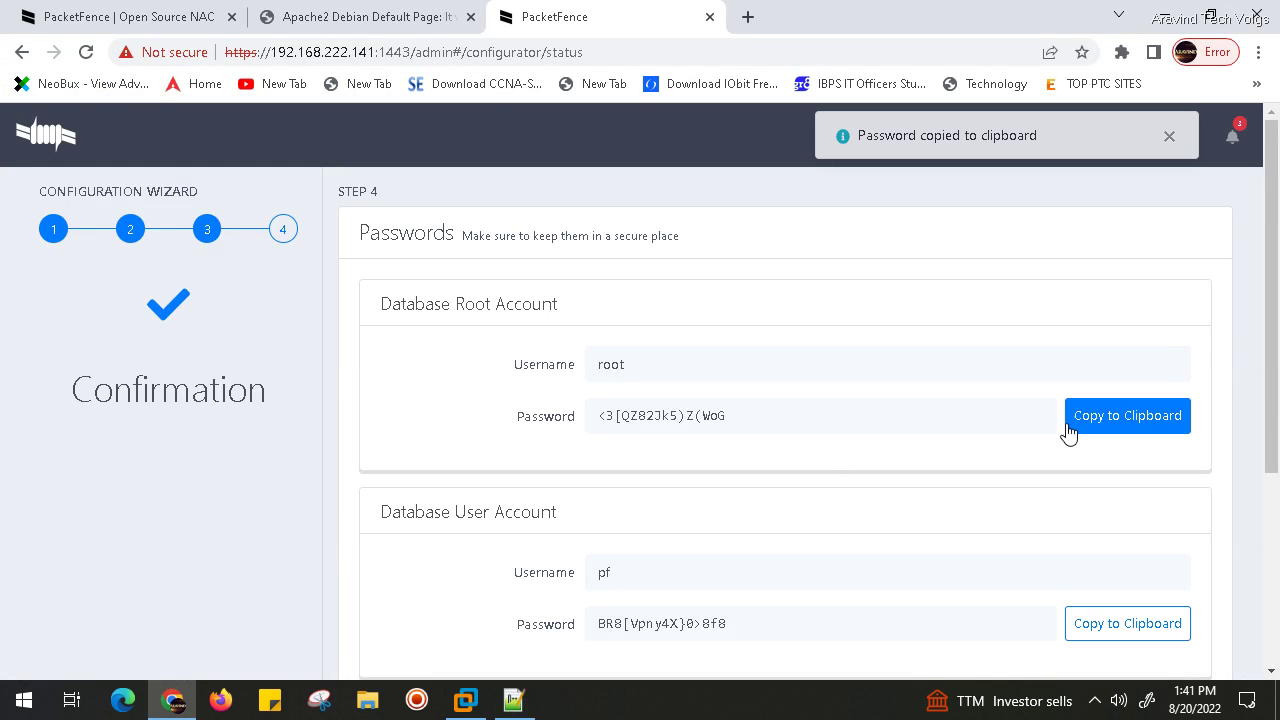
pyautogui.click(520, 700)
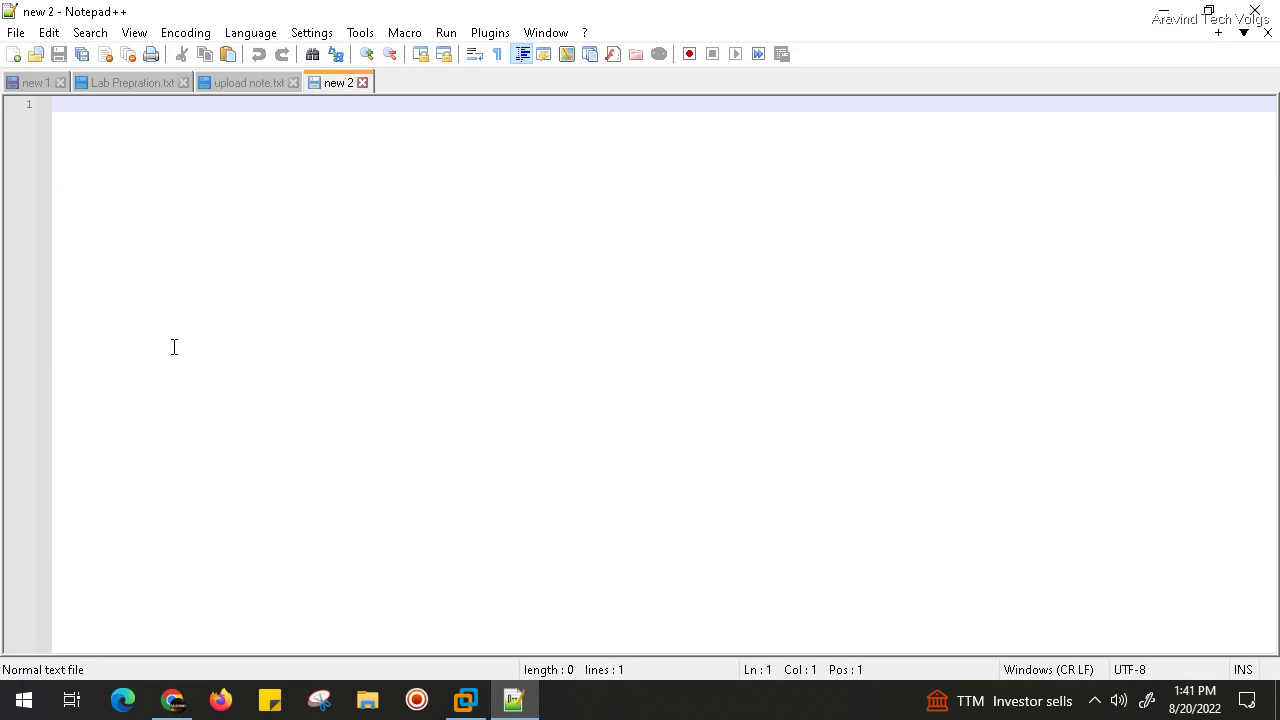
pyautogui.write('username : root')
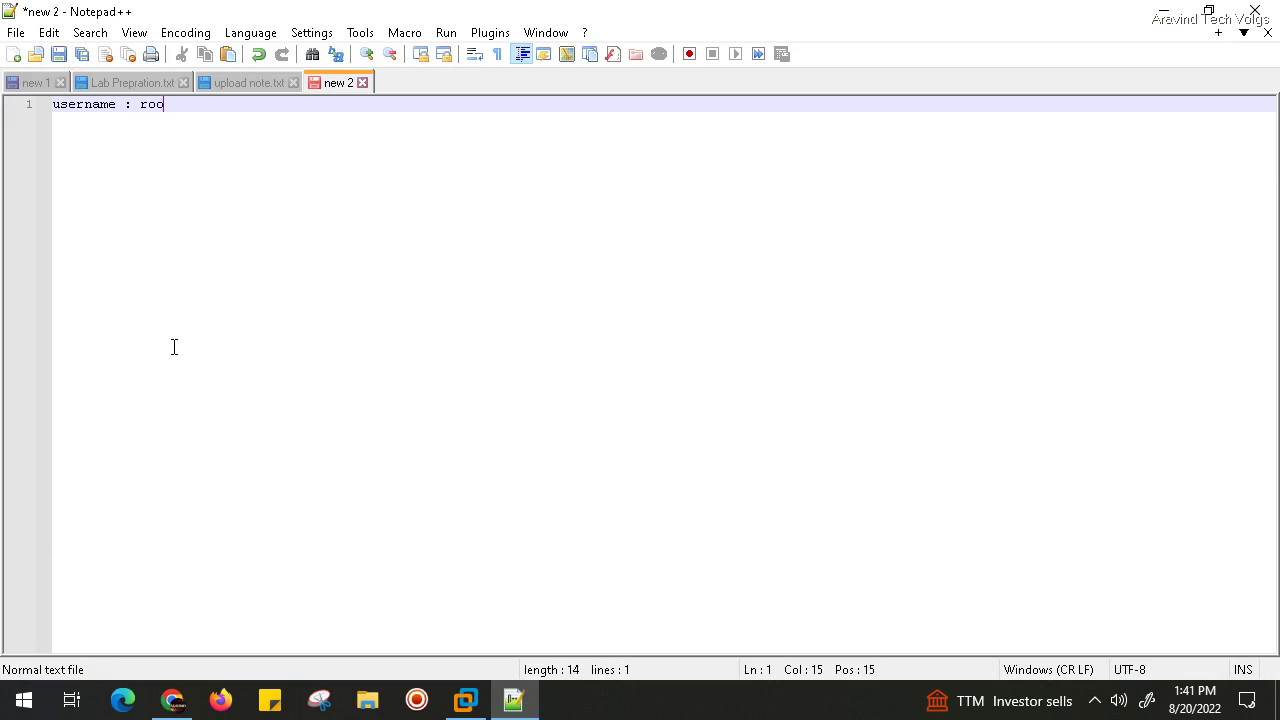
pyautogui.press('Return')
pyautogui.write('password ')
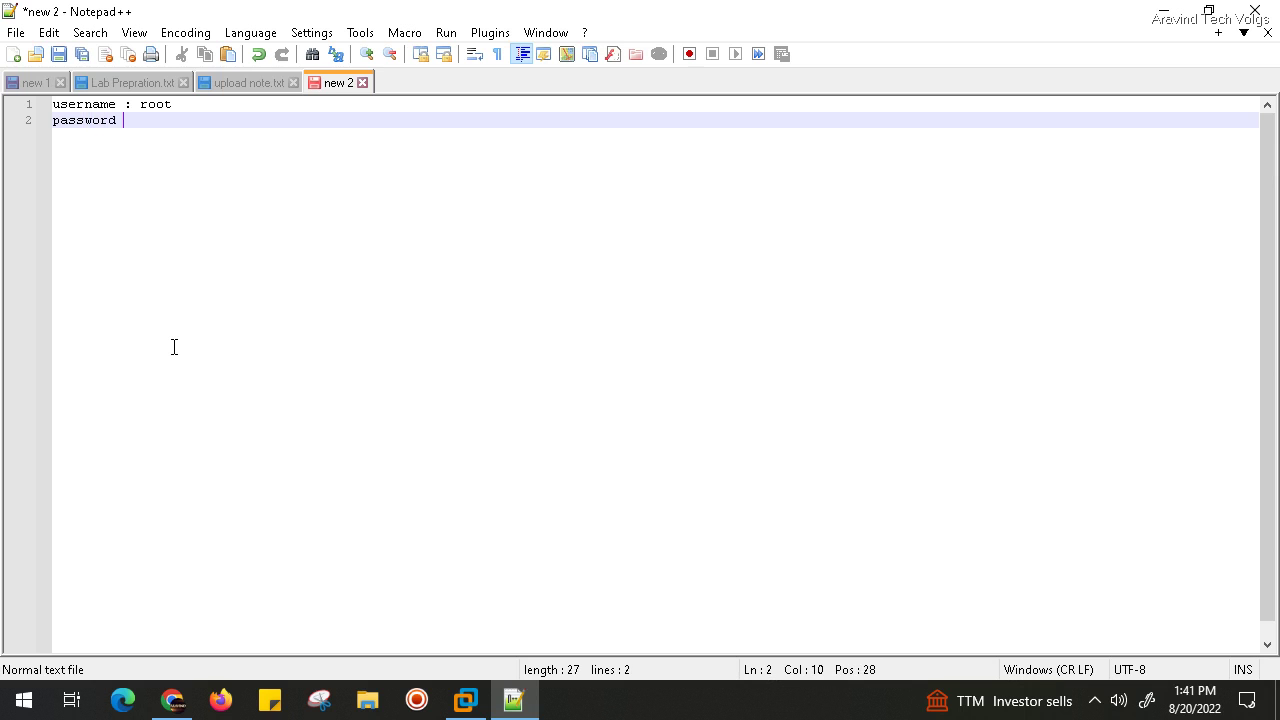
pyautogui.write(':')
pyautogui.hotkey('ctrl', 'v')
pyautogui.press('Return')
pyautogui.press('Return')
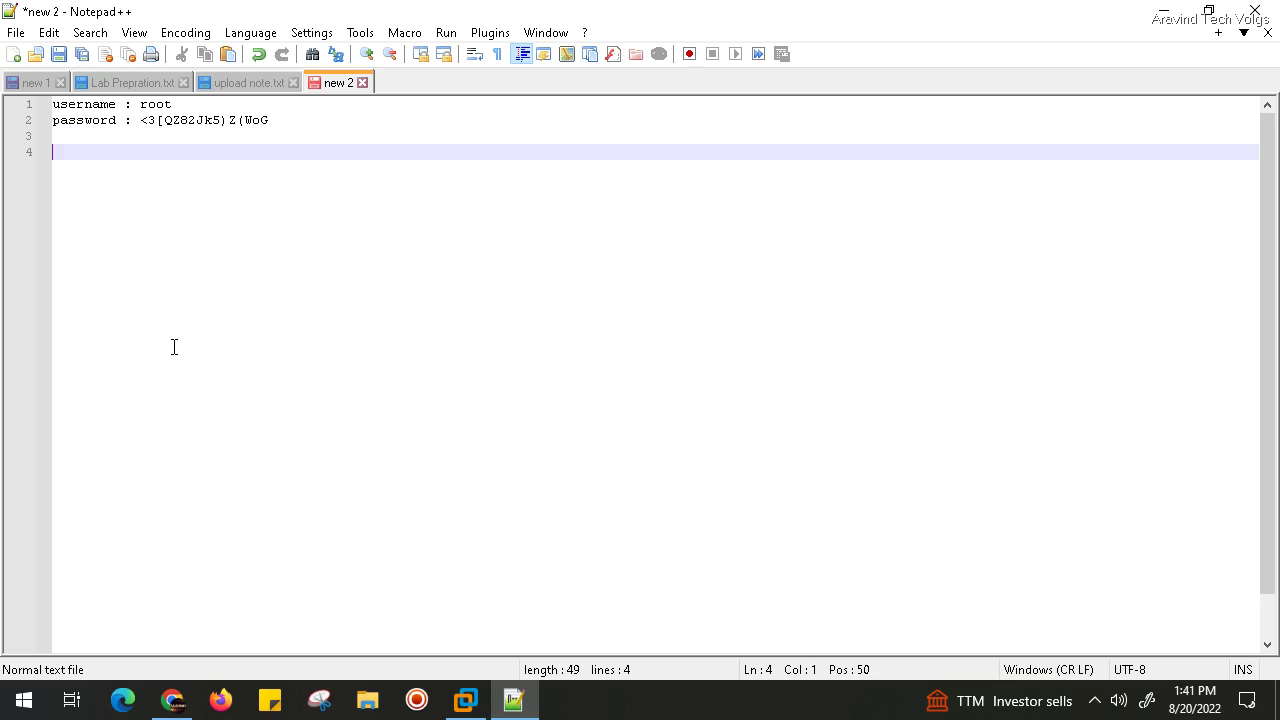
pyautogui.write('database')
pyautogui.press('Return')
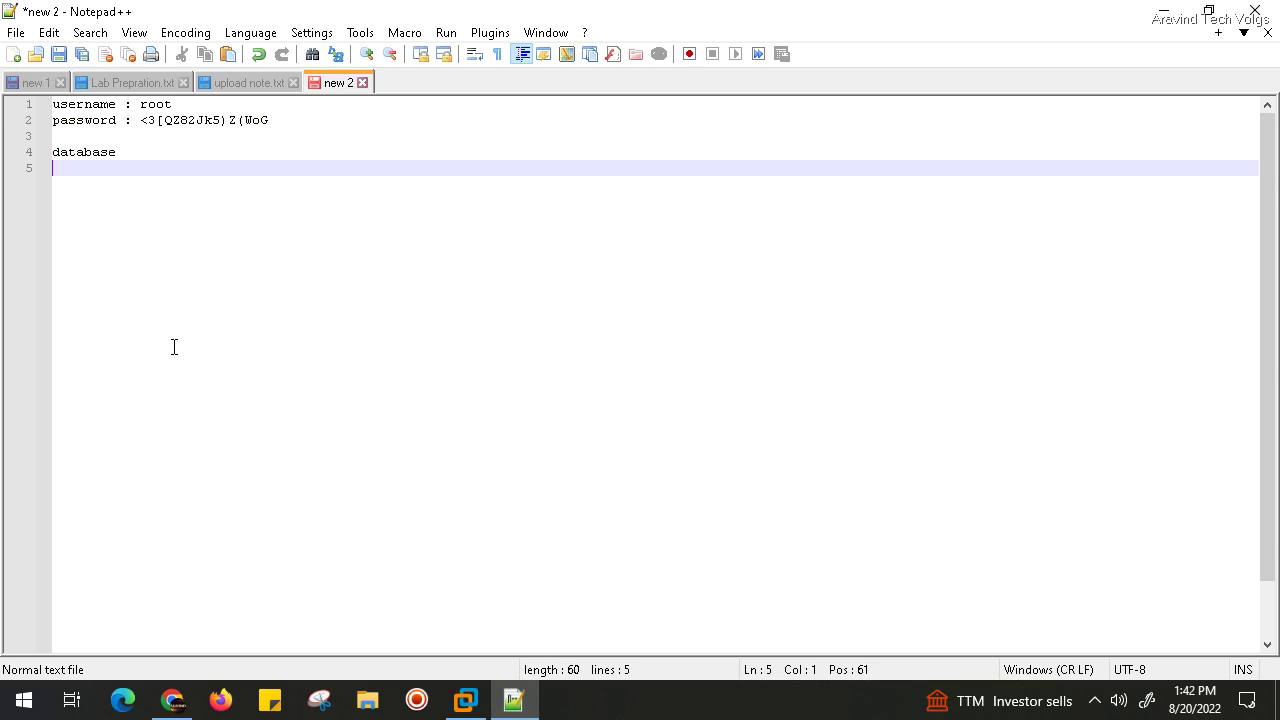
# - Under the database heading, add a 'username : pf' line and a 'password :' label
pyautogui.click(175, 700)
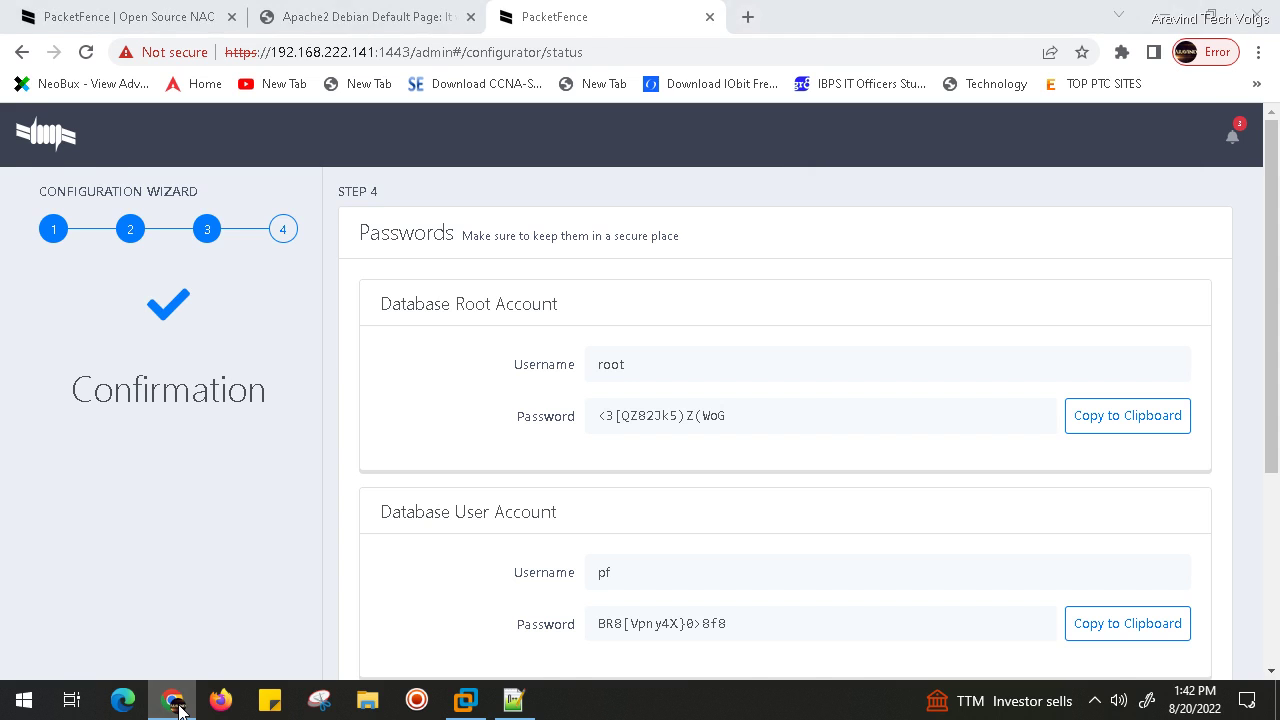
pyautogui.click(176, 704)
pyautogui.press('Return')
pyautogui.write('us')
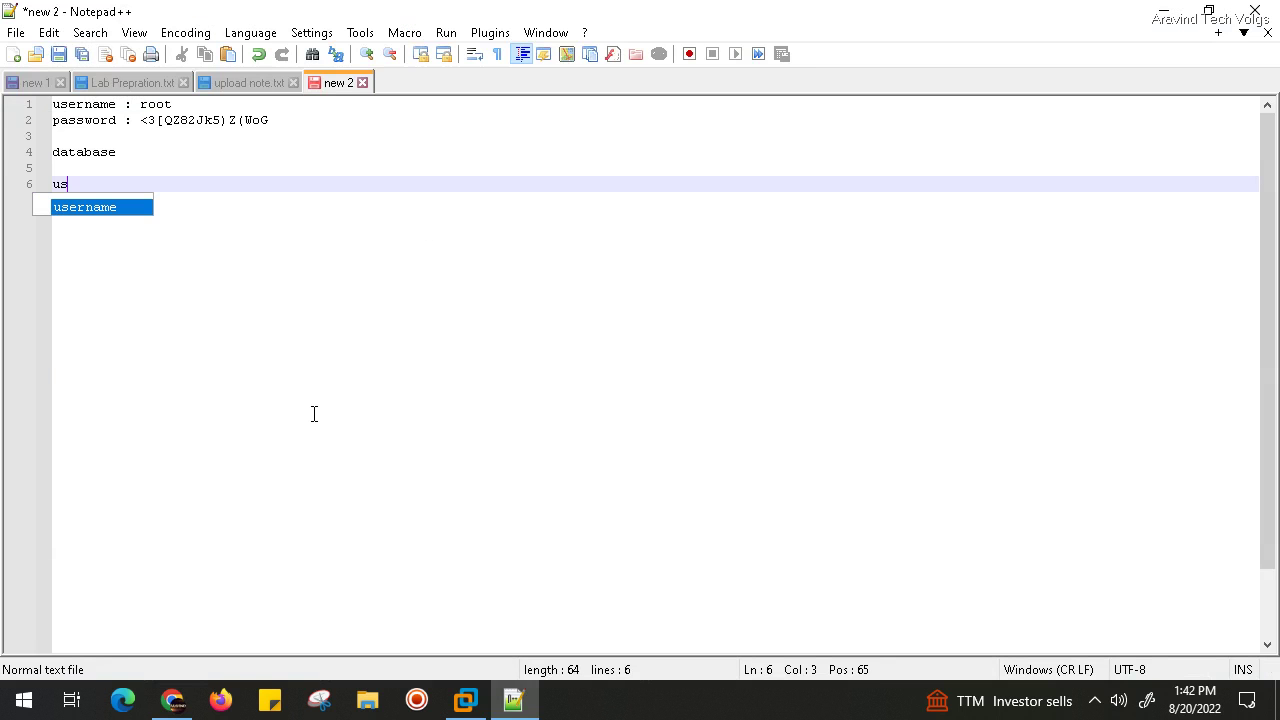
pyautogui.write('ername : pf')
pyautogui.press('Return')
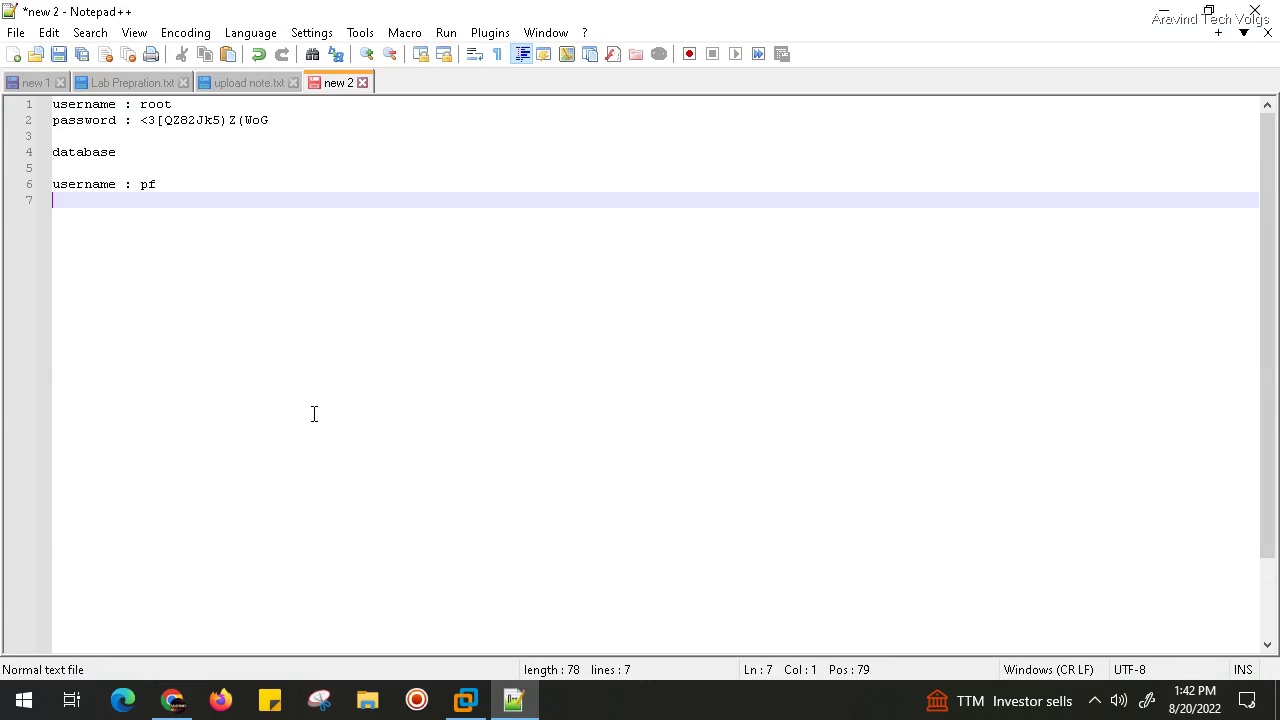
pyautogui.write('password')
pyautogui.press('BackSpace')
pyautogui.write(':')
# - Copy the database user's password from PacketFence and paste it after the password label
pyautogui.click(174, 702)
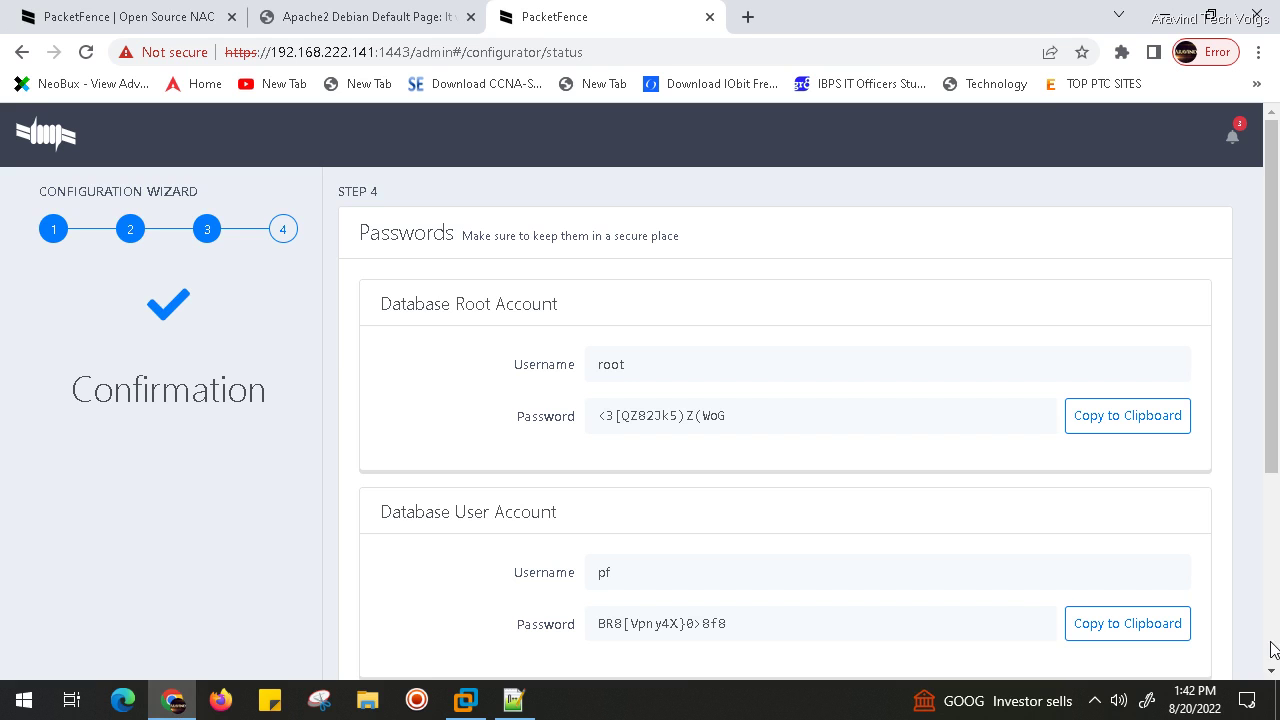
pyautogui.click(1272, 676)
pyautogui.click(1272, 676)
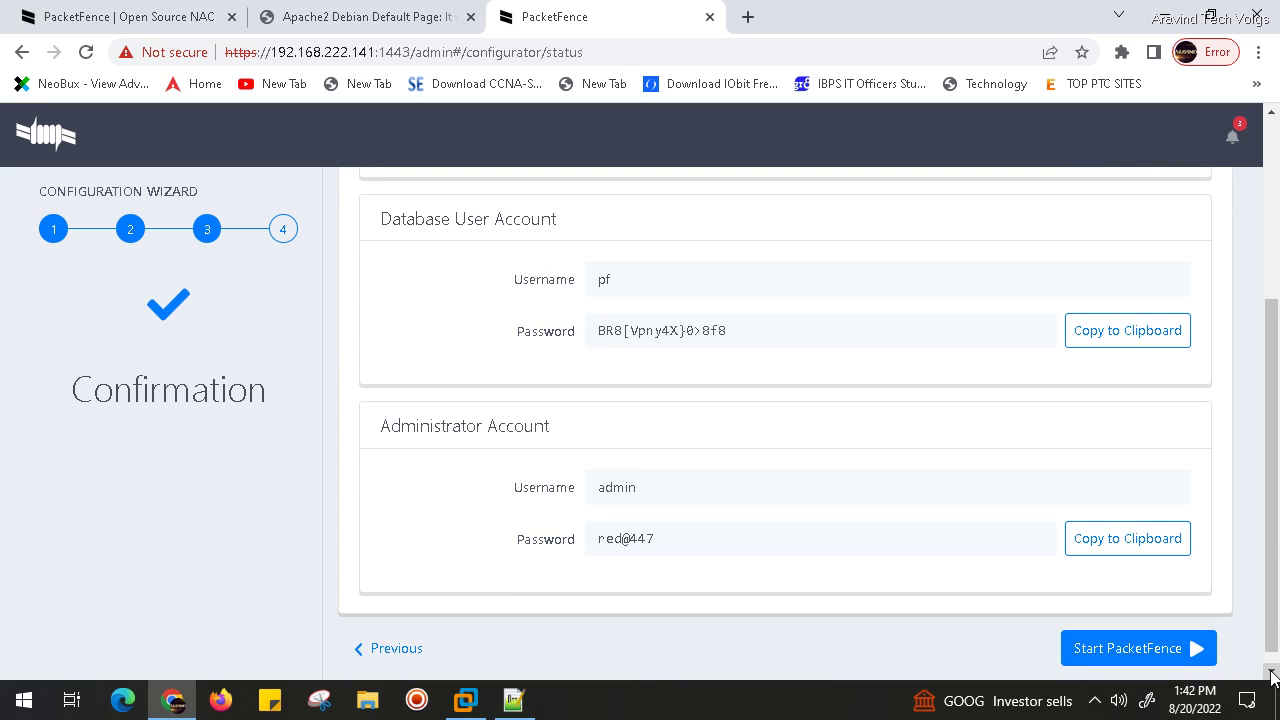
pyautogui.click(1145, 331)
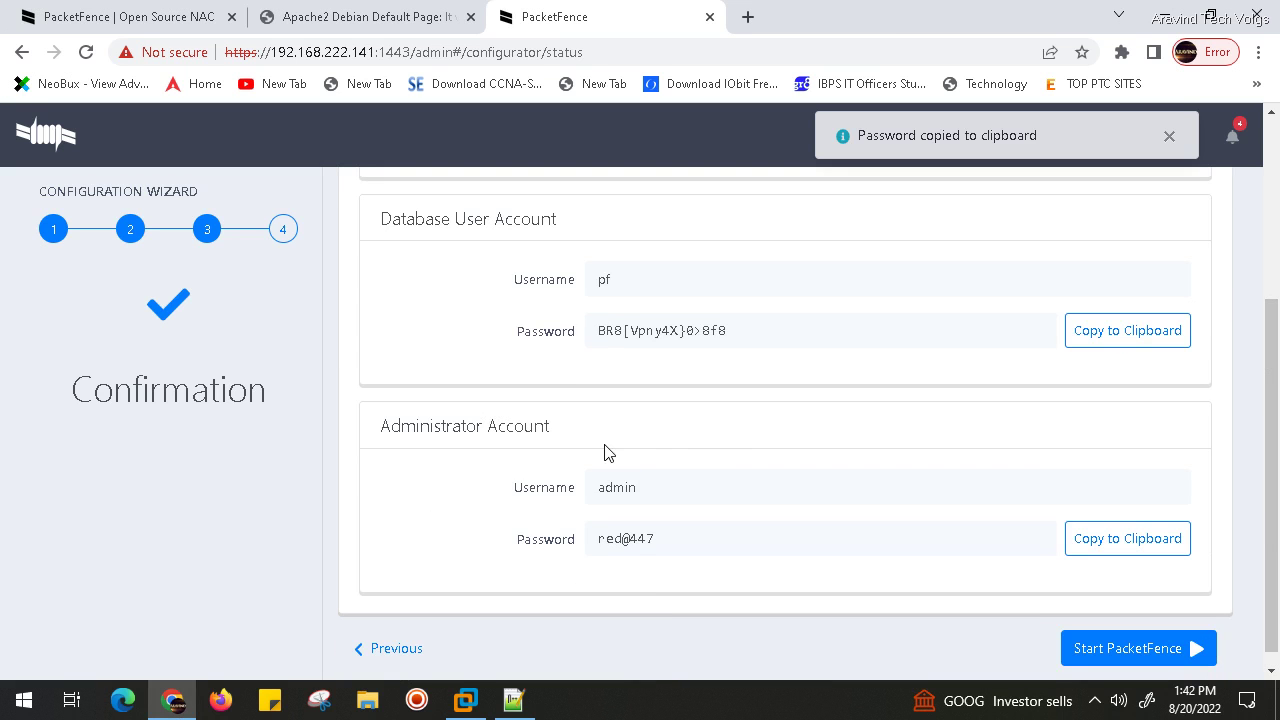
pyautogui.click(514, 701)
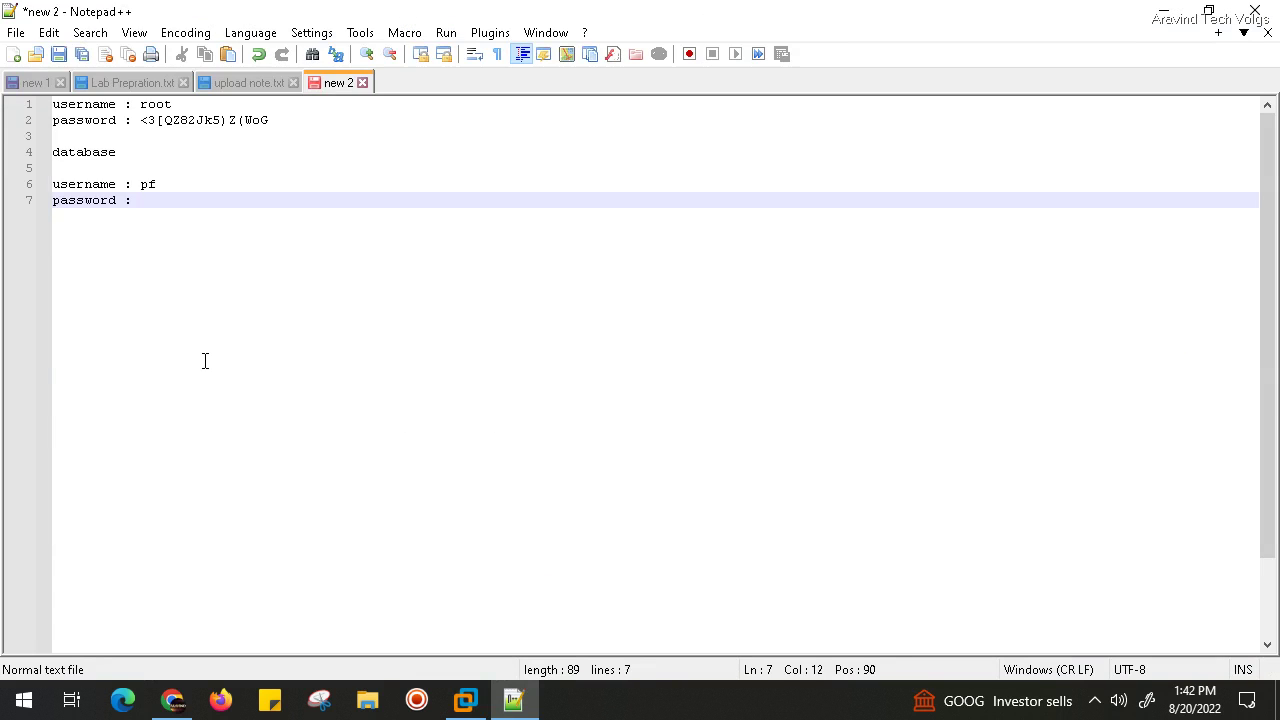
pyautogui.hotkey('ctrl', 'v')
pyautogui.press('Return')
pyautogui.press('Return')
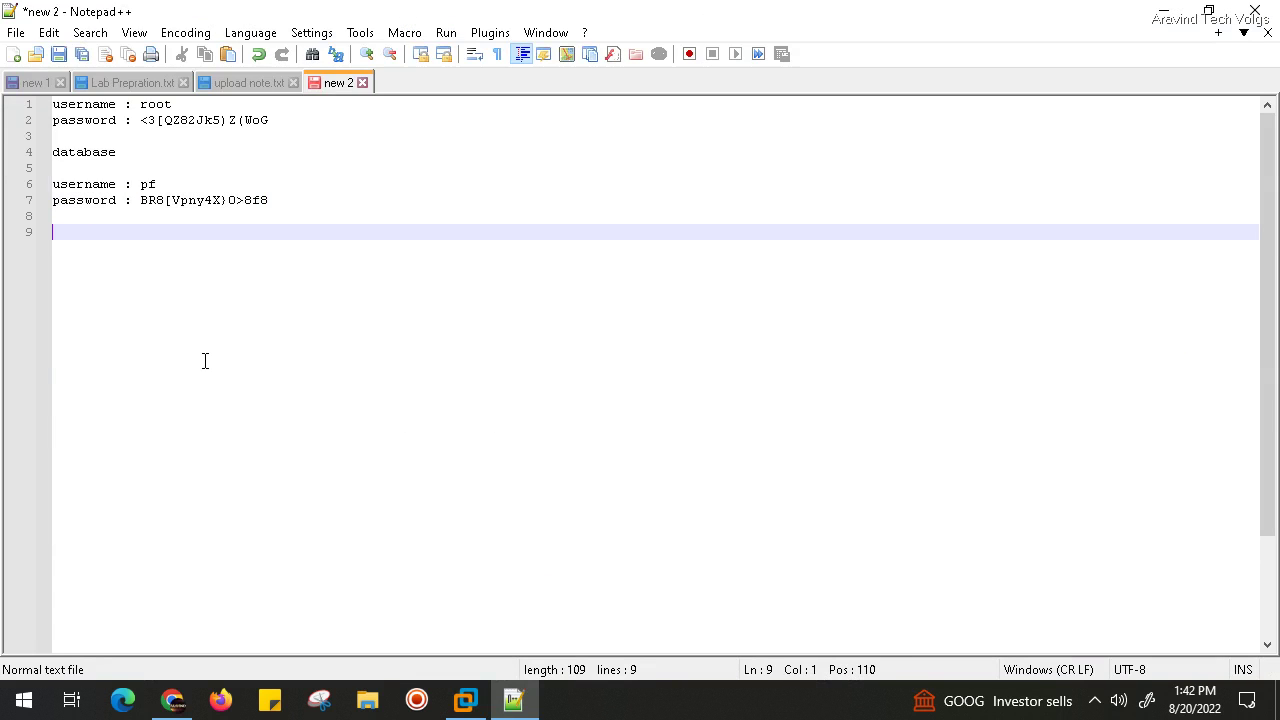
# - Add an 'Administrator' heading followed by a 'username :' line
pyautogui.click(175, 699)
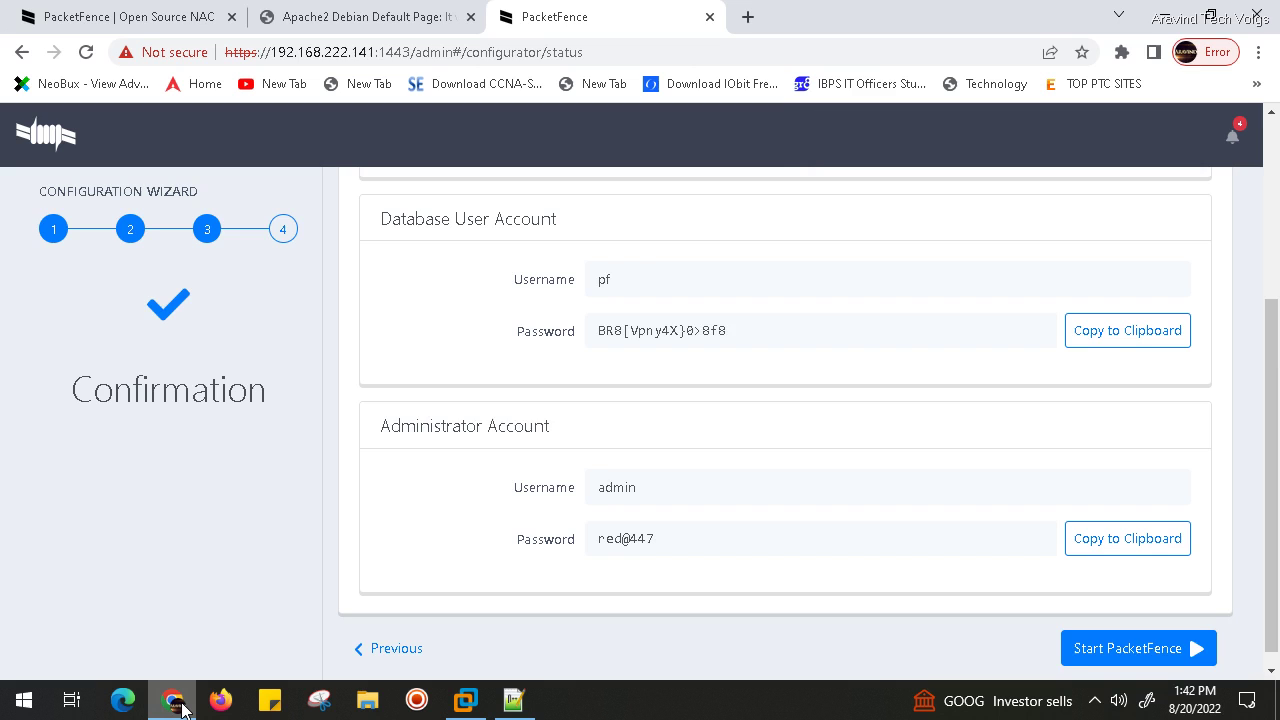
pyautogui.click(177, 700)
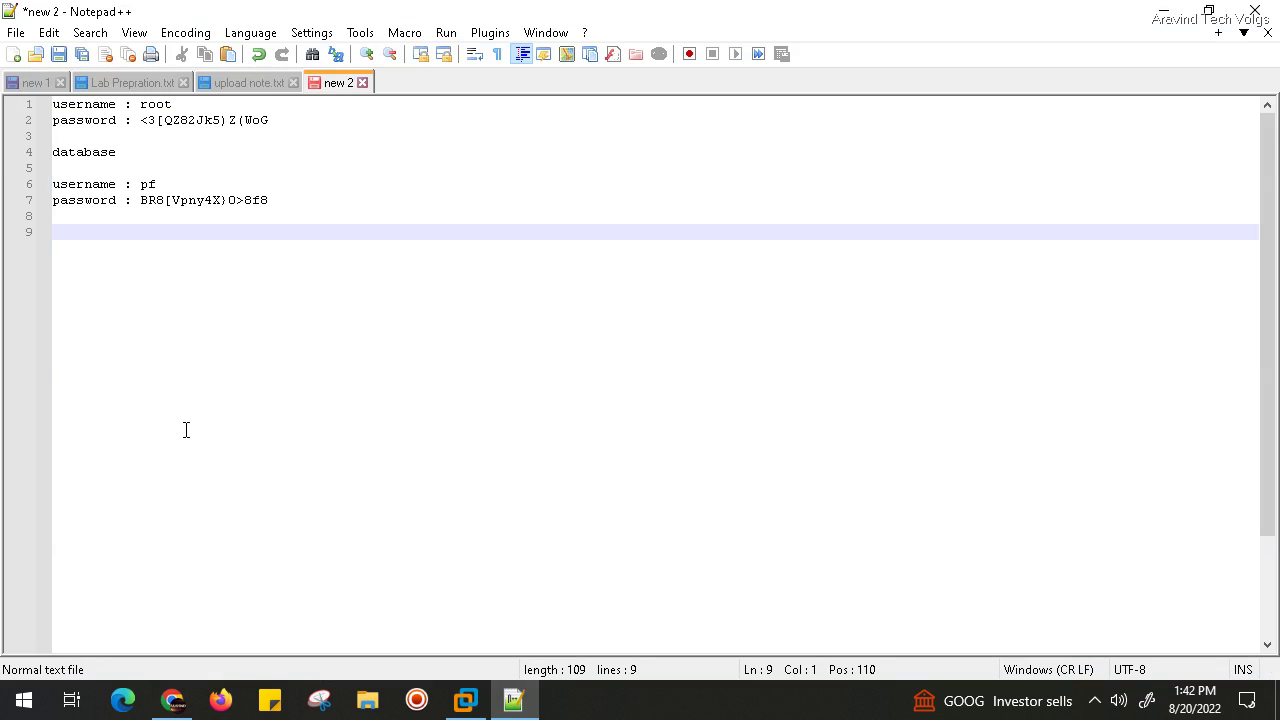
pyautogui.write('Admin')
pyautogui.press('BackSpace')
pyautogui.press('BackSpace')
pyautogui.press('BackSpace')
pyautogui.press('BackSpace')
pyautogui.write('dministrator')
pyautogui.press('Return')
pyautogui.press('Return')
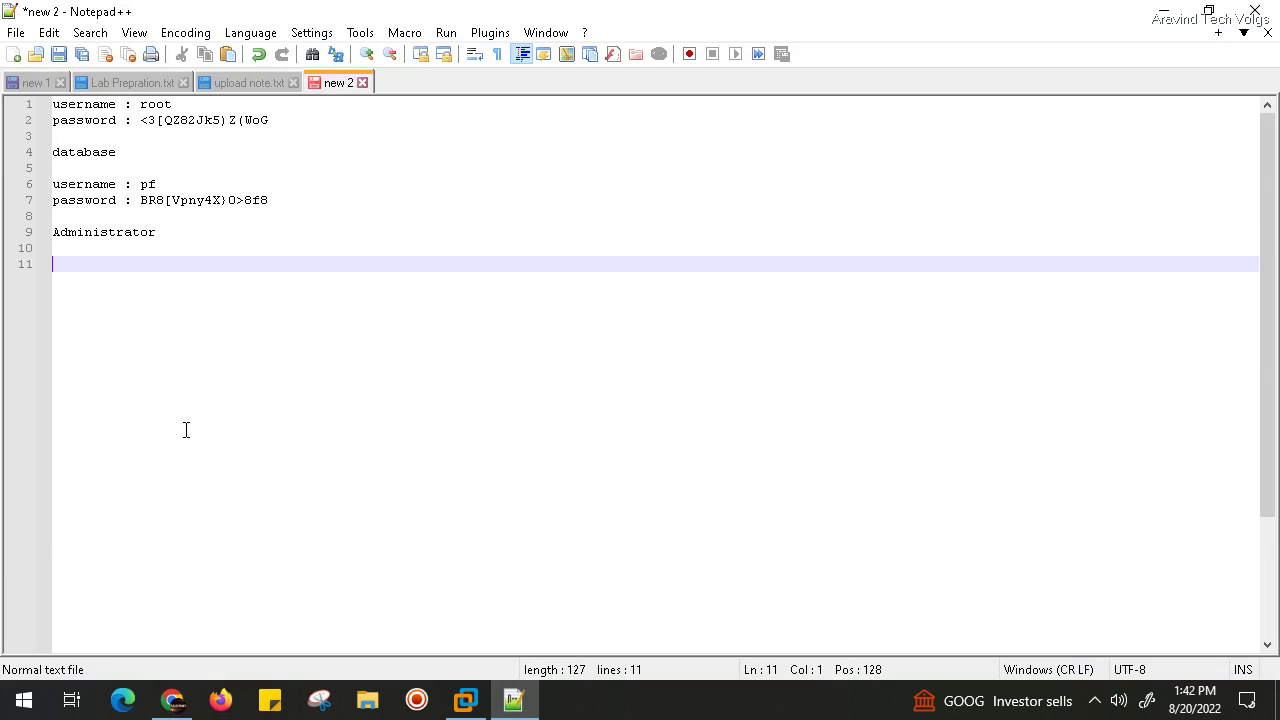
pyautogui.write('useradmin')
pyautogui.press('BackSpace')
pyautogui.press('BackSpace')
pyautogui.press('BackSpace')
pyautogui.press('BackSpace')
pyautogui.press('BackSpace')
pyautogui.write('nam')
pyautogui.press('BackSpace')
pyautogui.write('me :')
# - Fill in username admin and a password line with the administrator's password
pyautogui.click(176, 700)
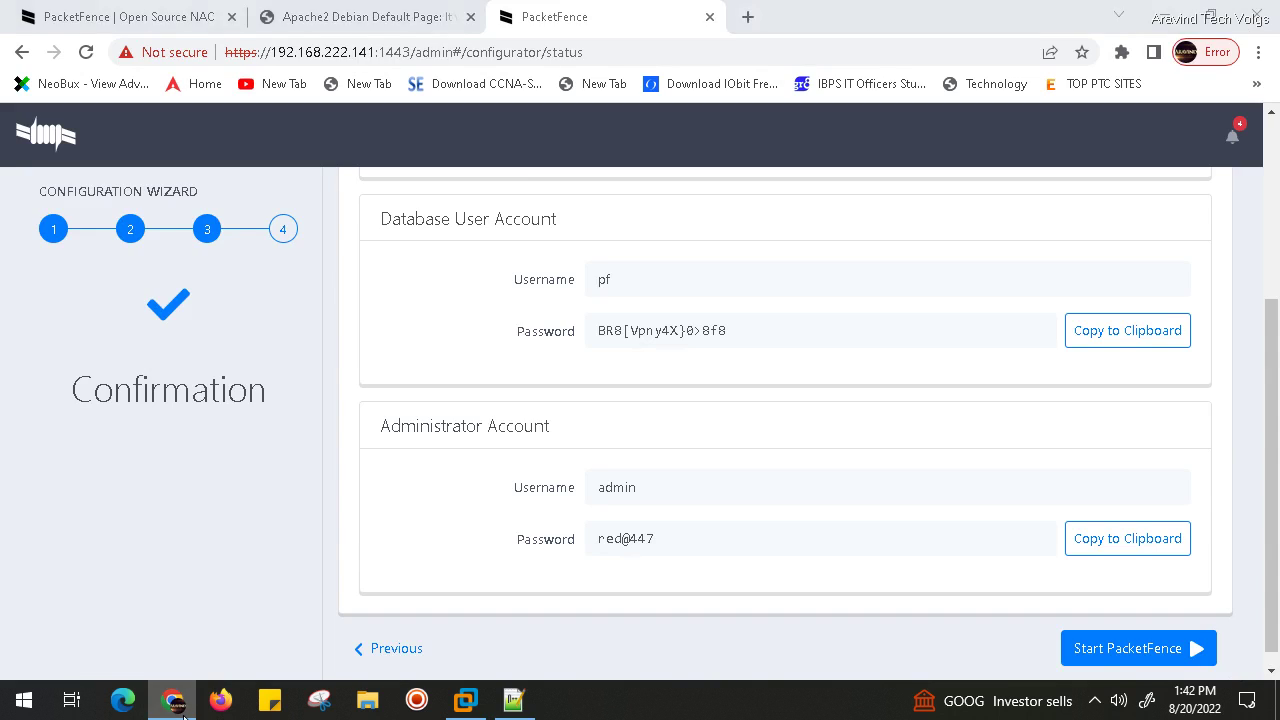
pyautogui.click(176, 700)
pyautogui.press('Return')
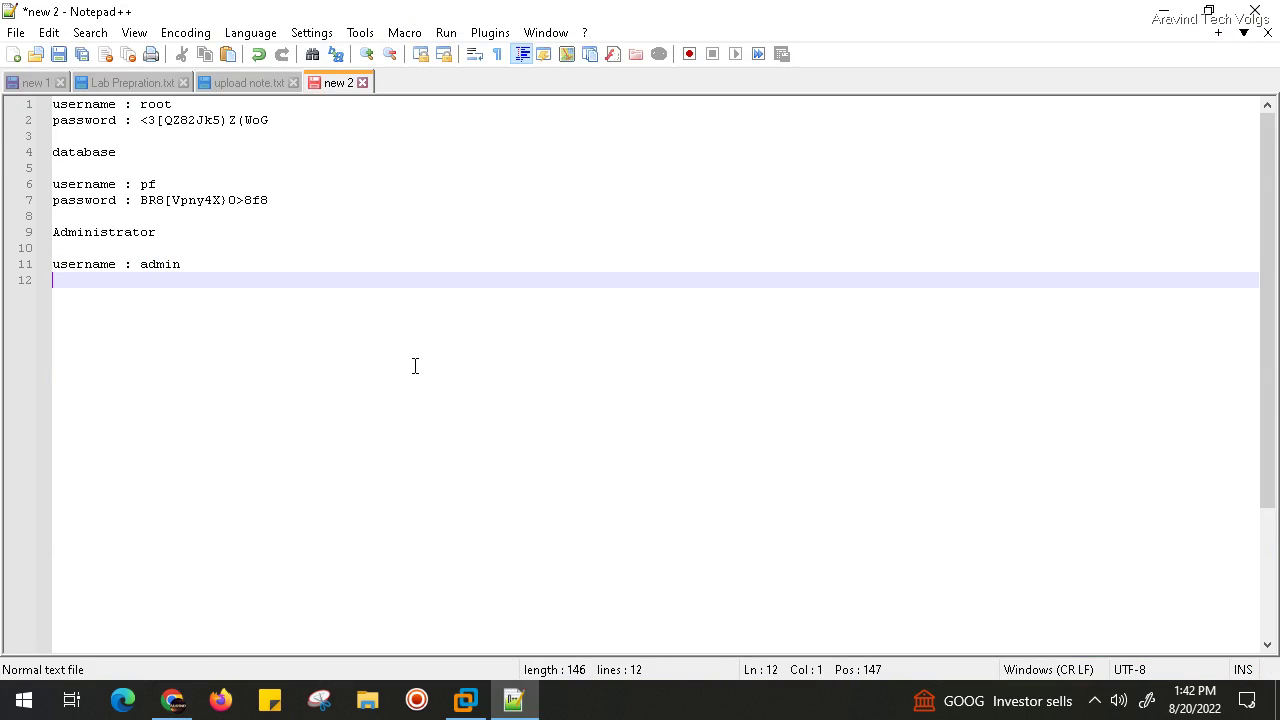
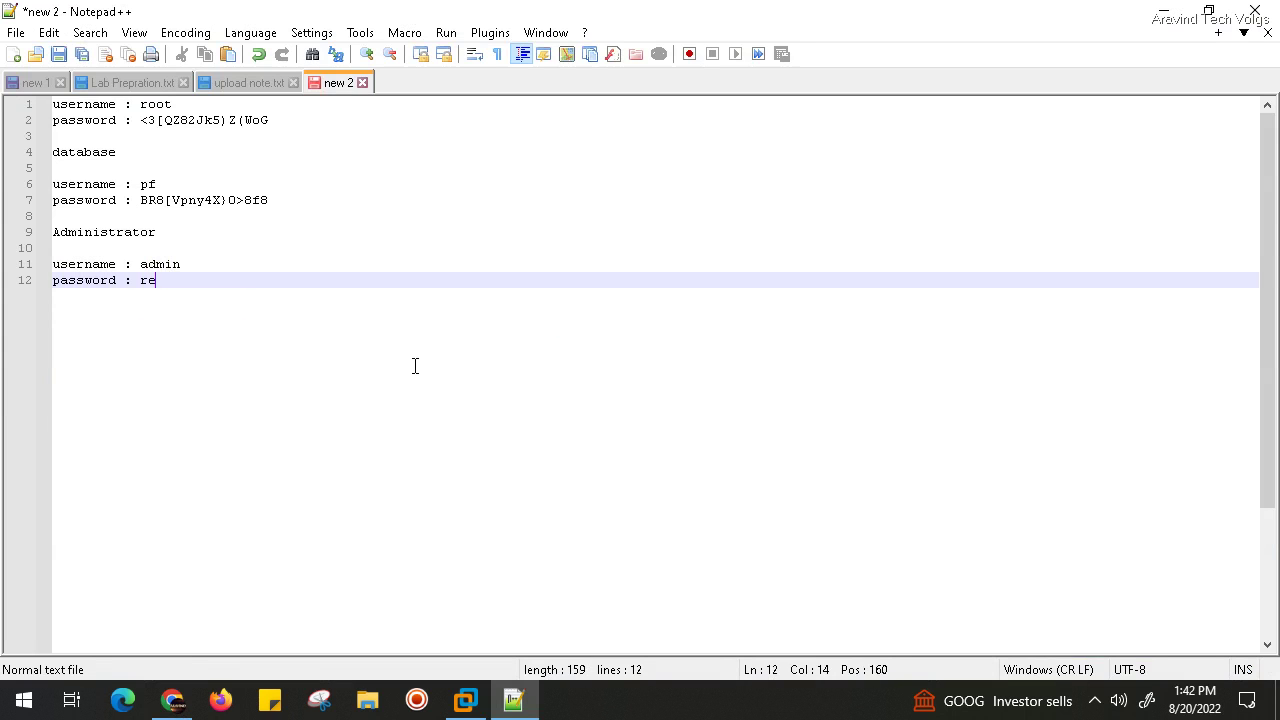
pyautogui.press('Return')
pyautogui.press('Return')
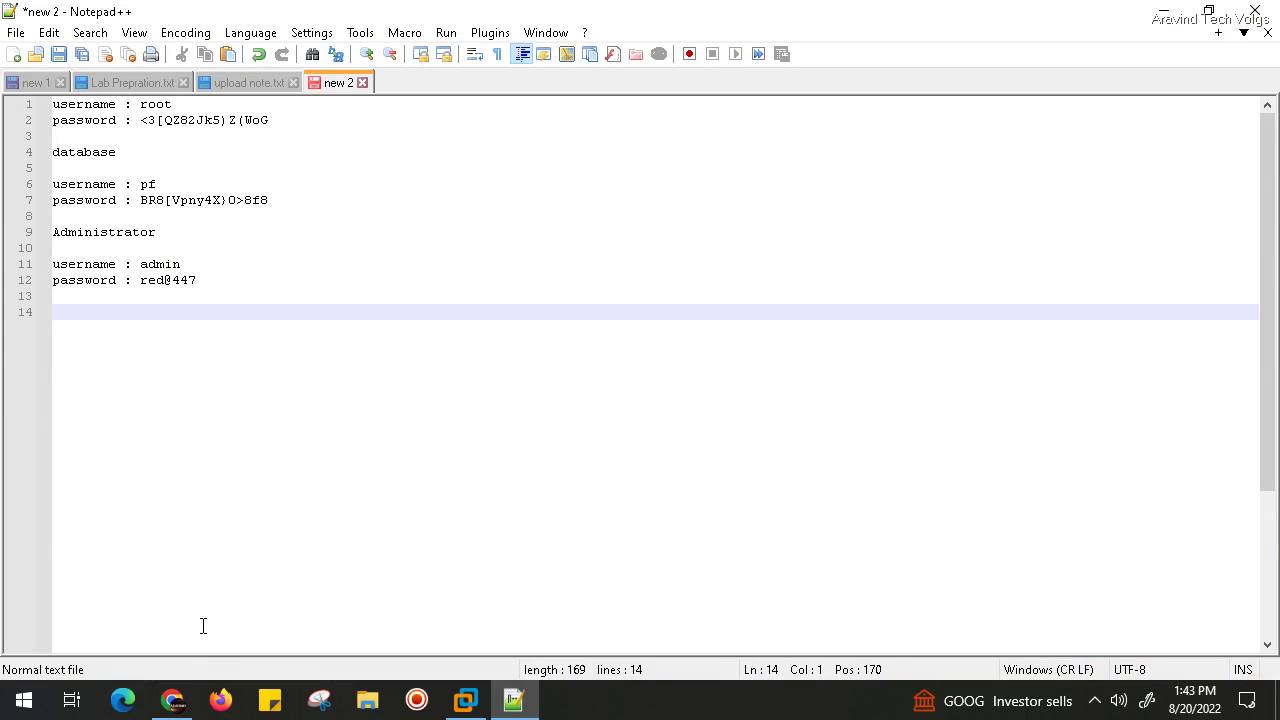
pyautogui.click(185, 710)
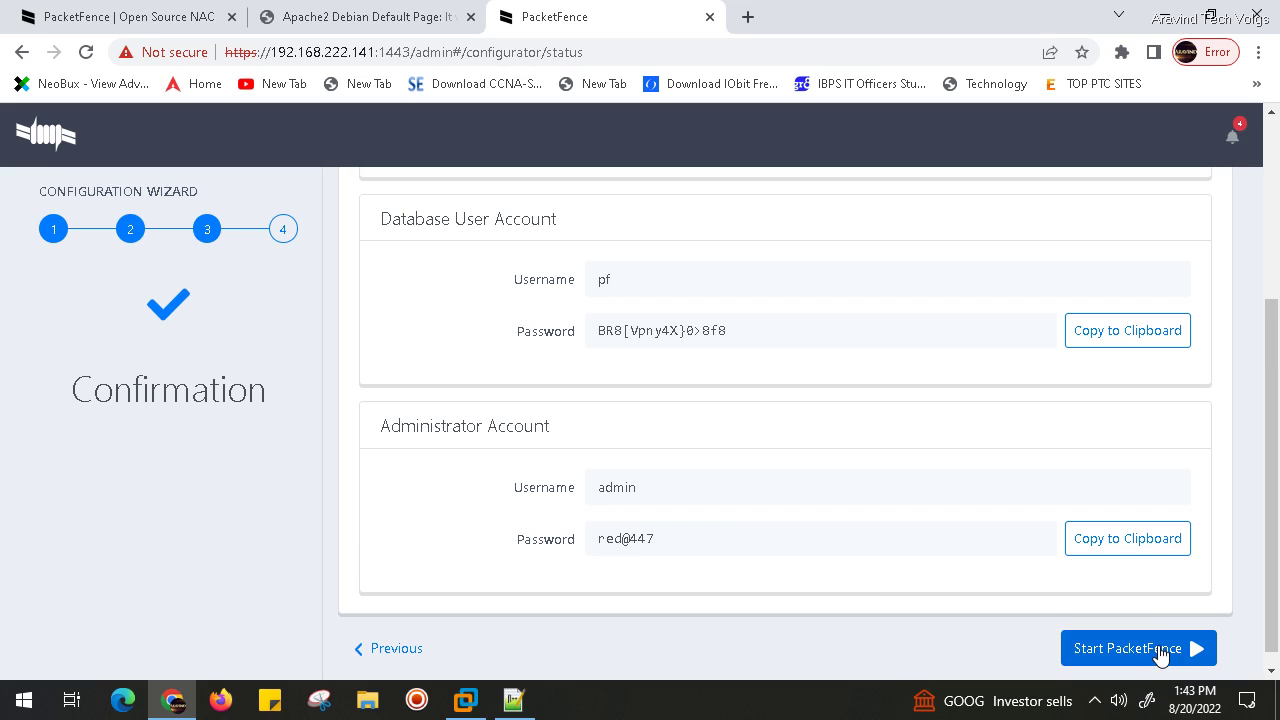
# - Start PacketFence from the Confirmation step and let the configuration apply
pyautogui.click(1155, 648)
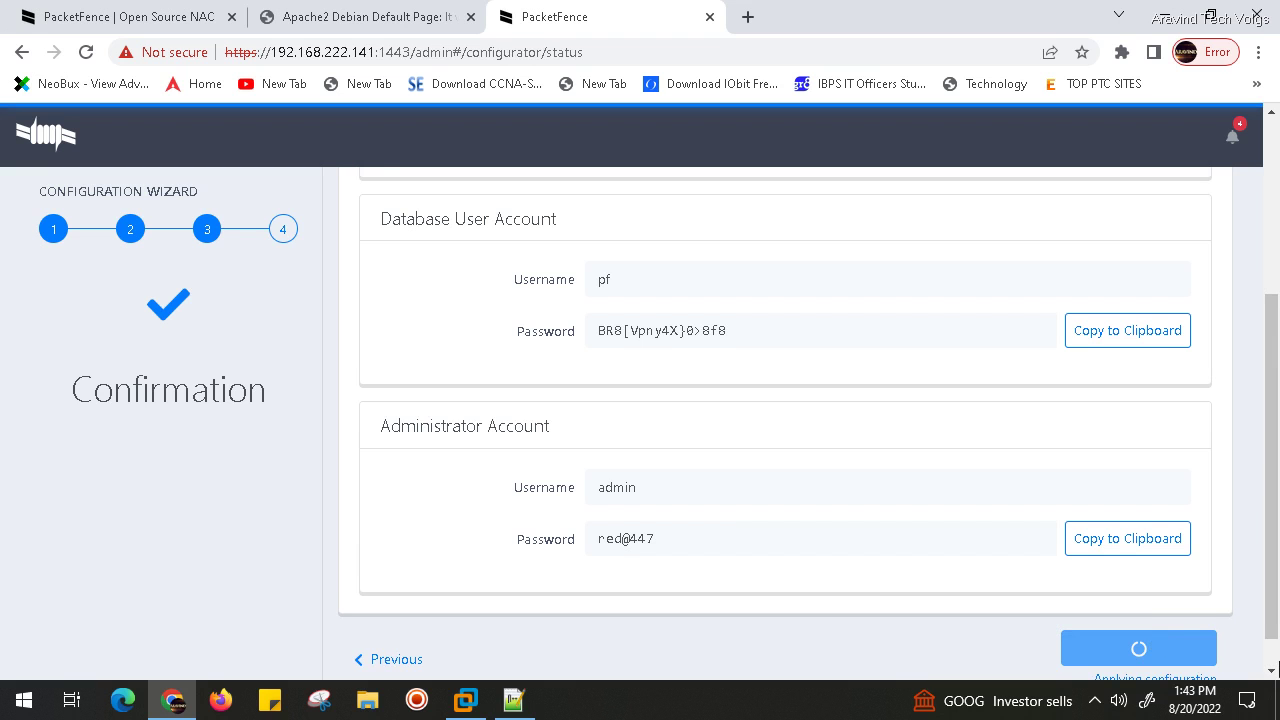
pyautogui.scroll(-1, 1157, 645)
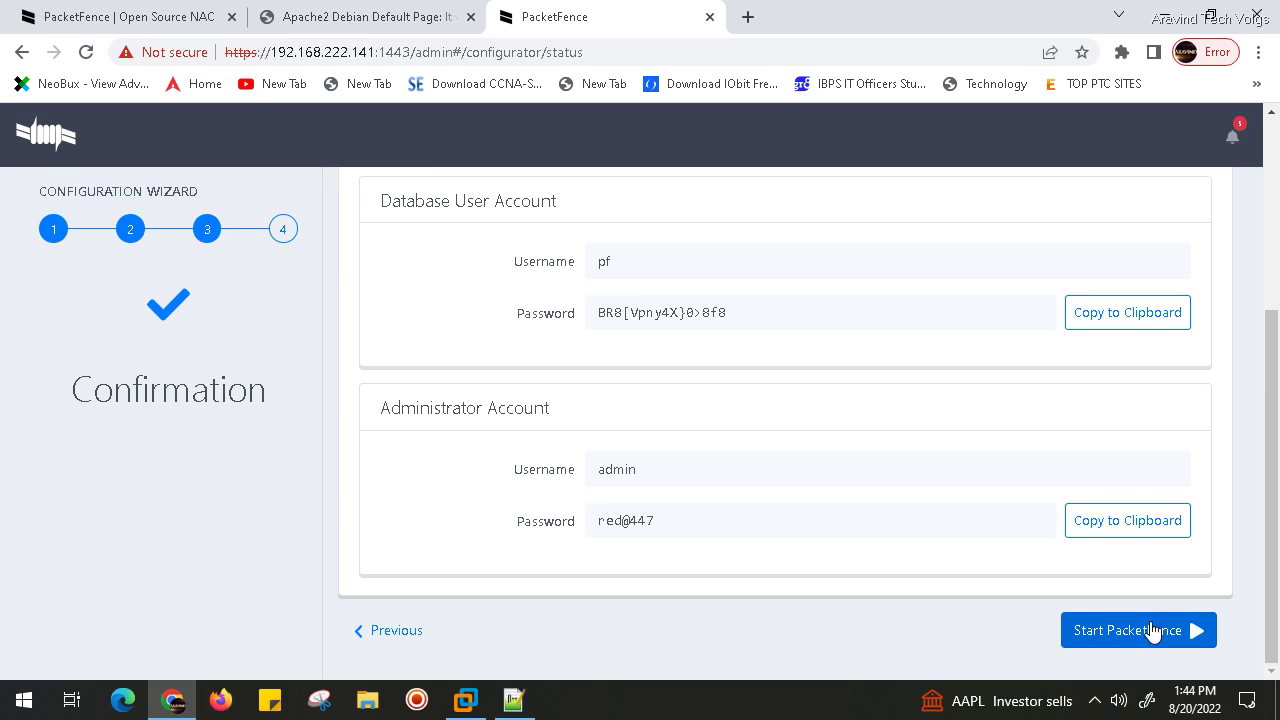
# - Press Start PacketFence again on the Confirmation step
pyautogui.click(1134, 638)
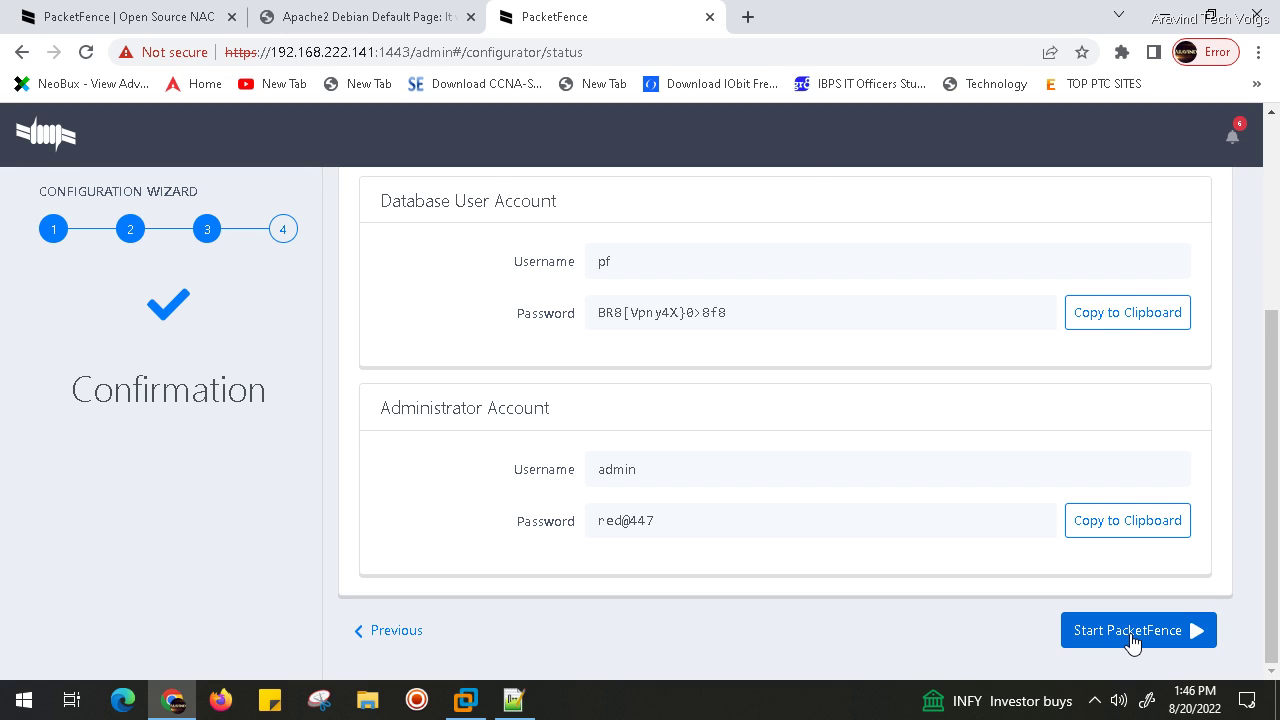
# - Retry Start PacketFence, dismiss the no-server error, and clear all notifications
pyautogui.click(1132, 641)
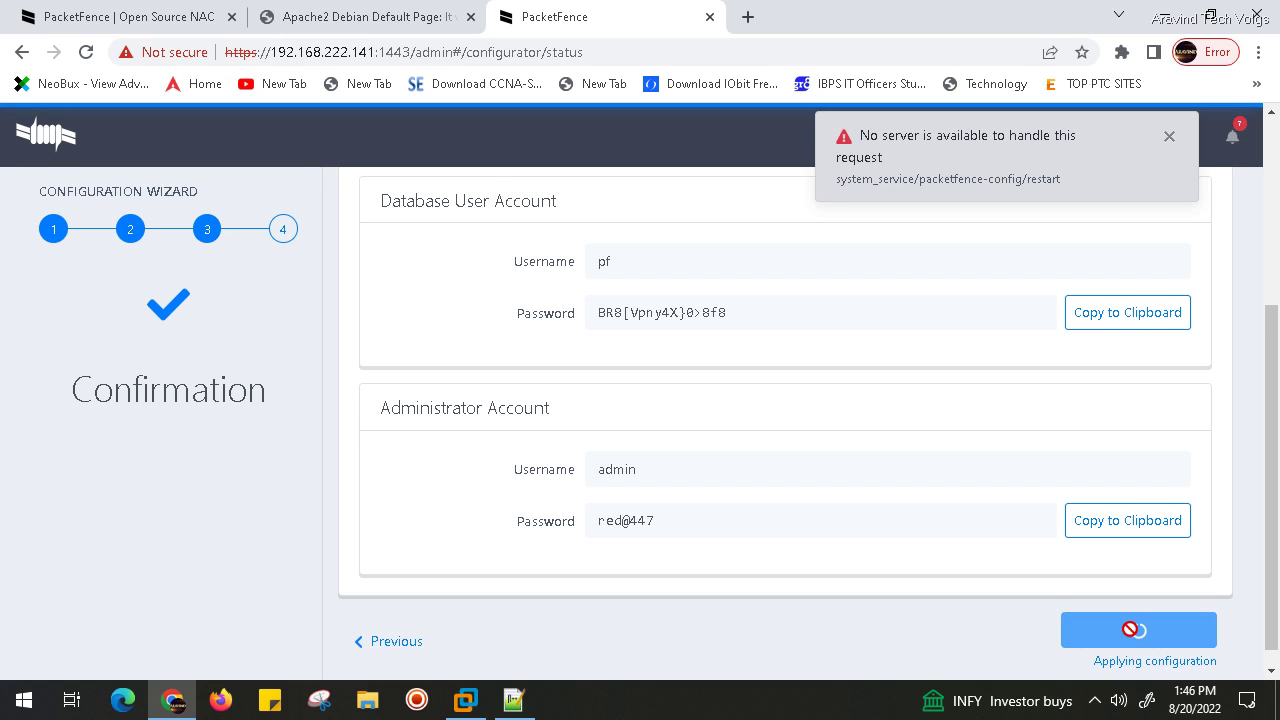
pyautogui.click(1169, 137)
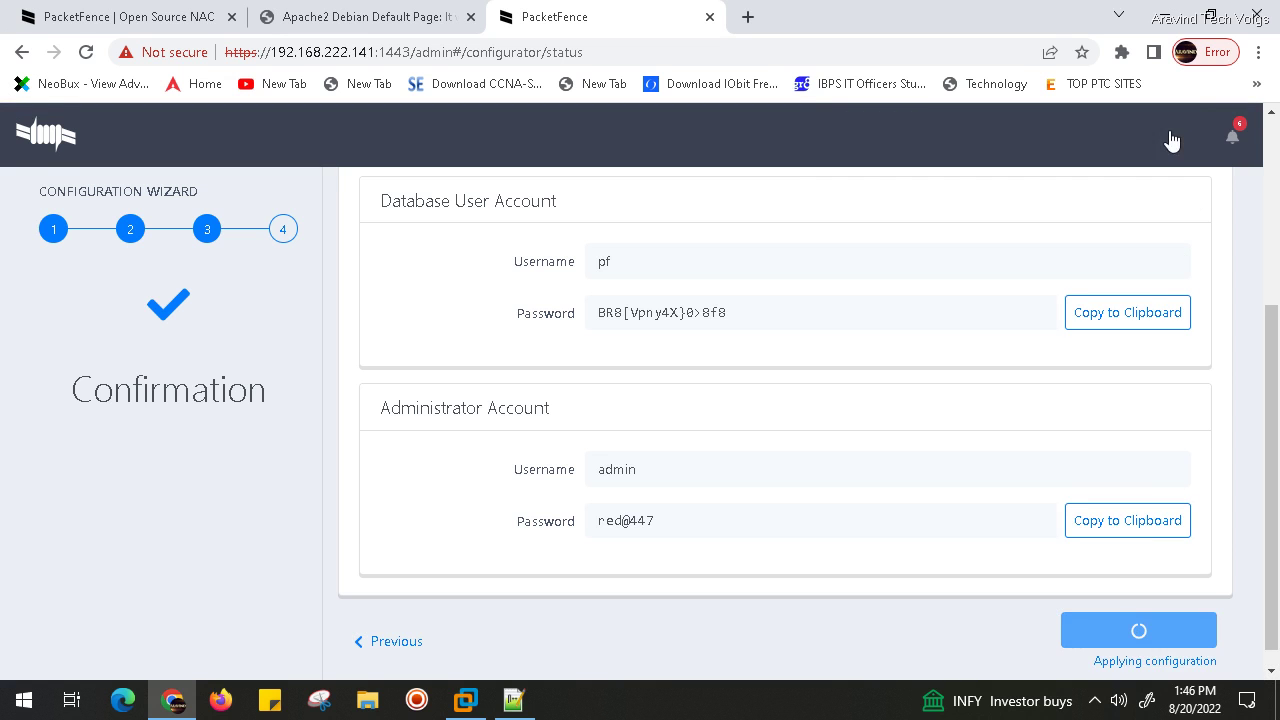
pyautogui.click(1233, 138)
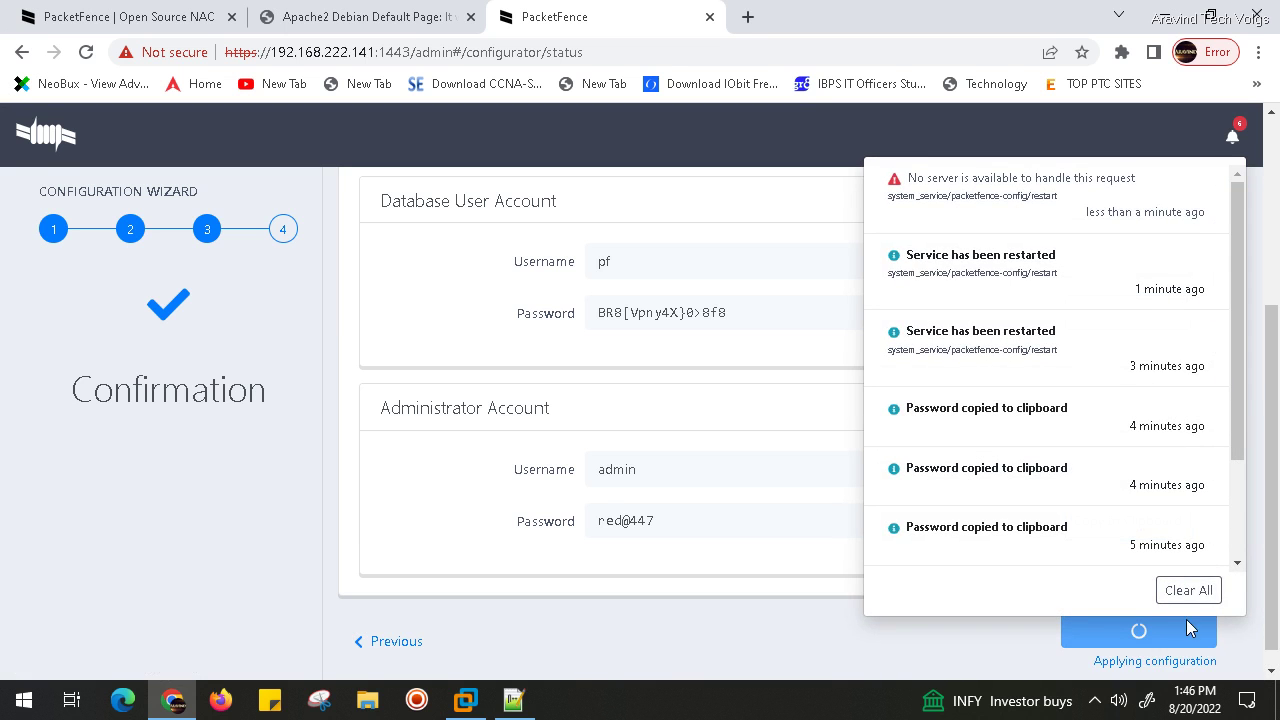
pyautogui.click(1201, 589)
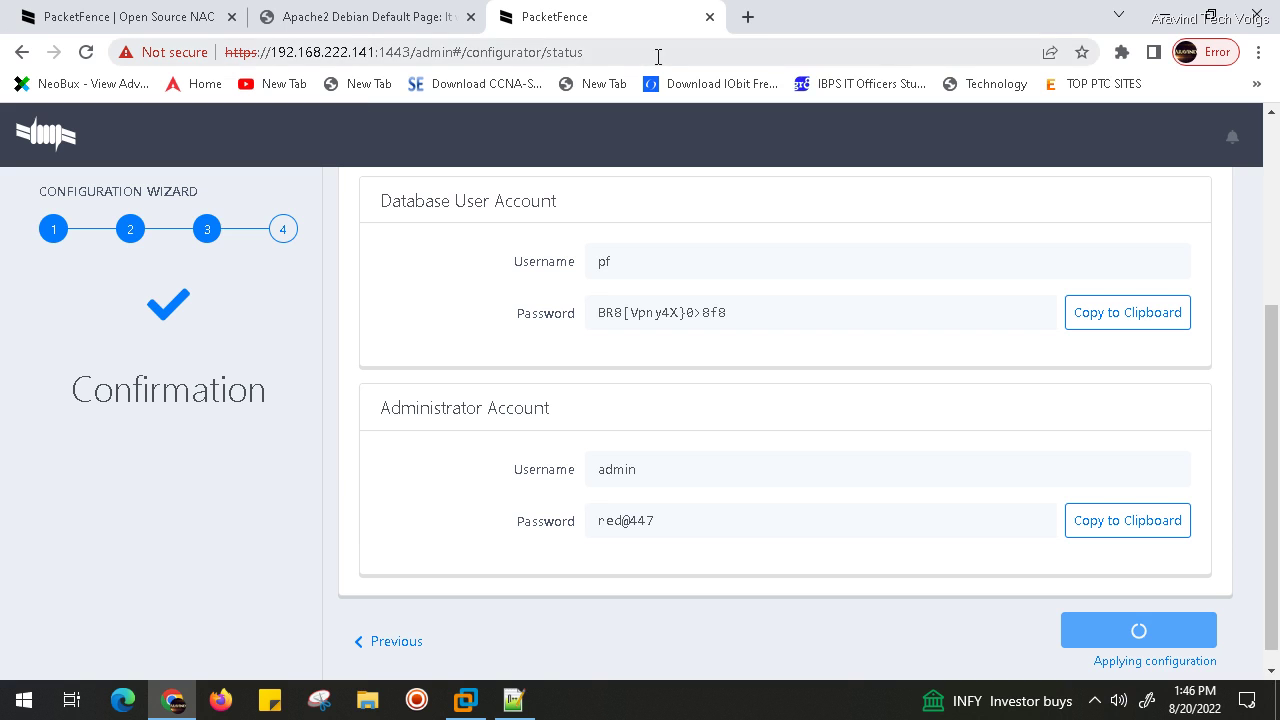
pyautogui.moveTo(654, 51); pyautogui.dragTo(417, 55)
pyautogui.press('BackSpace')
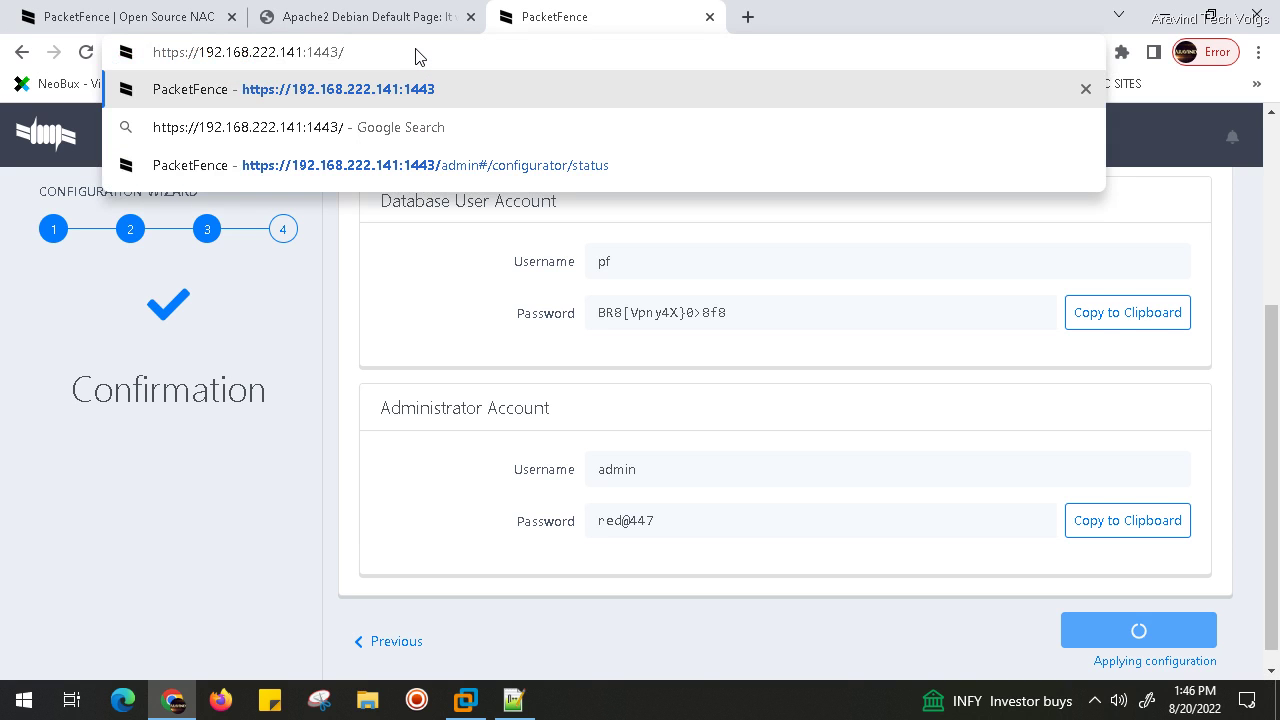
pyautogui.press('Return')
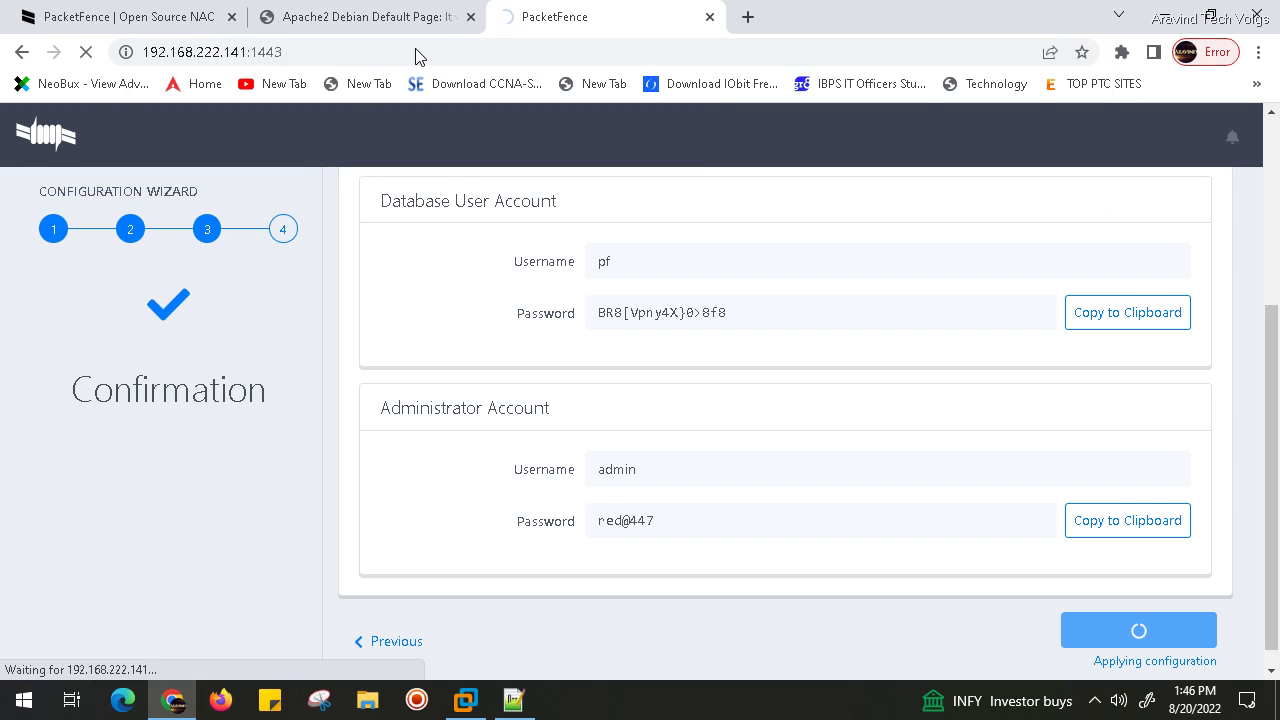
pyautogui.click(466, 699)
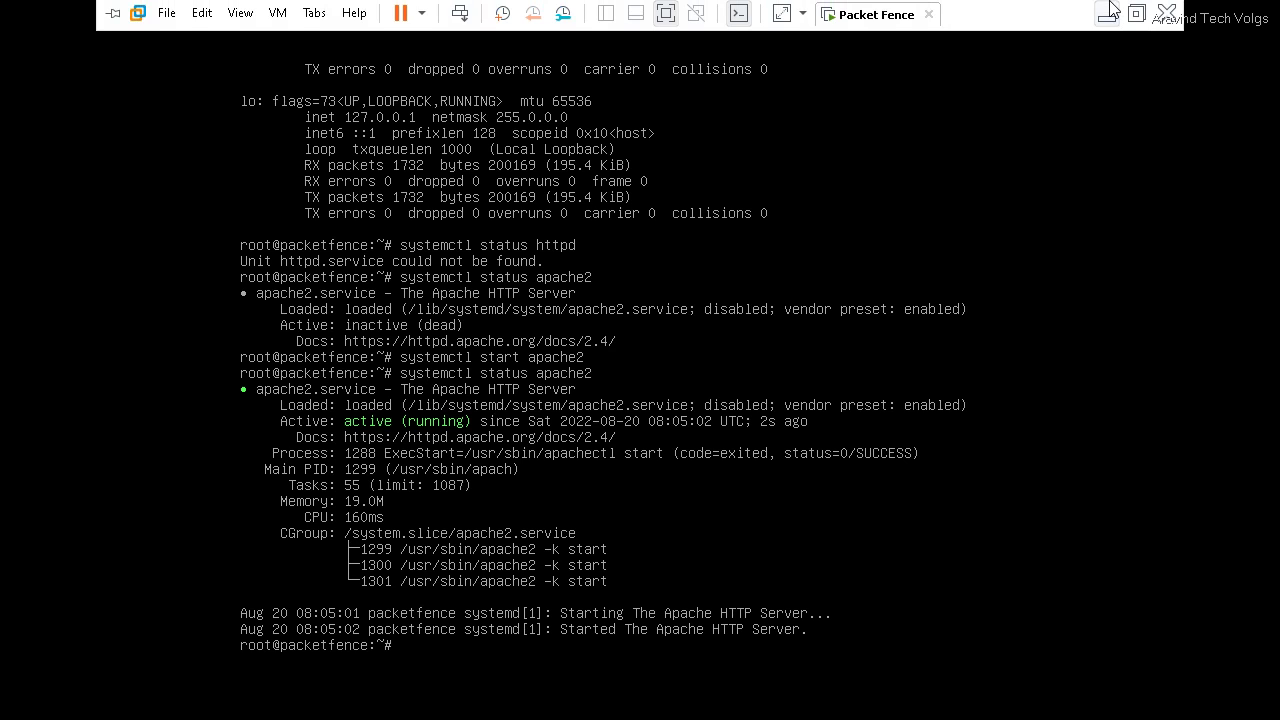
pyautogui.click(1104, 12)
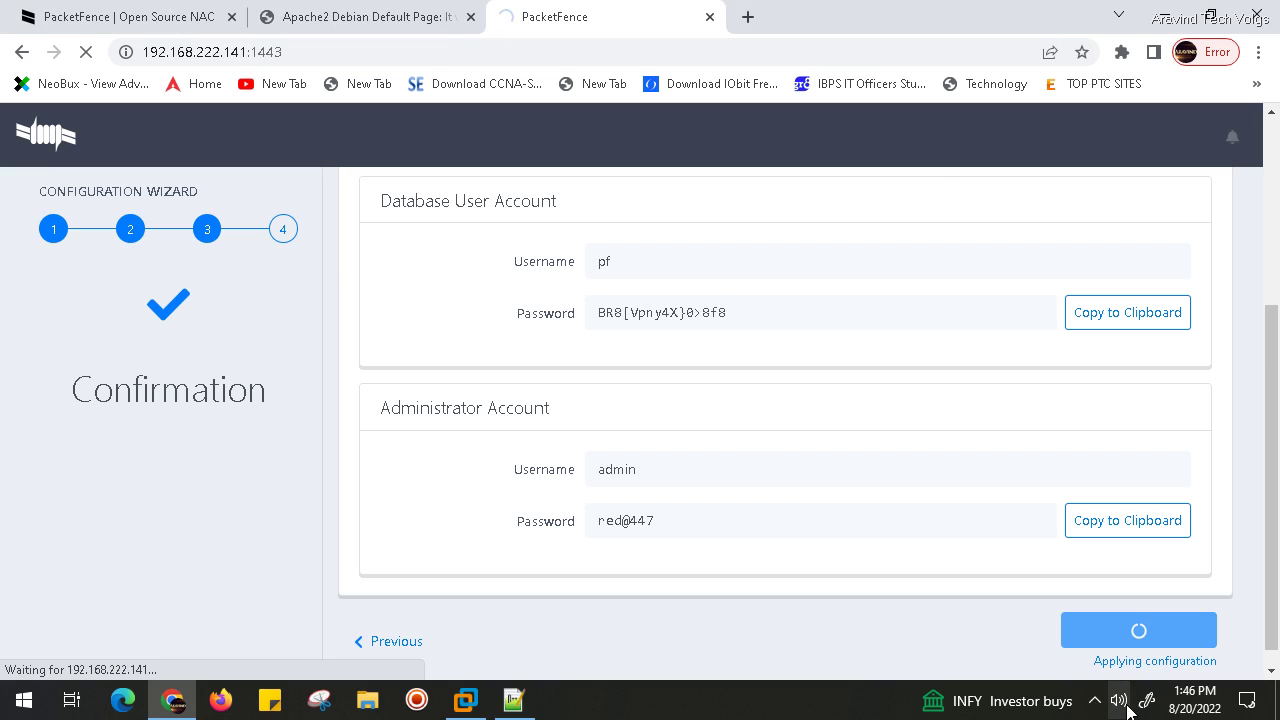
pyautogui.click(1094, 700)
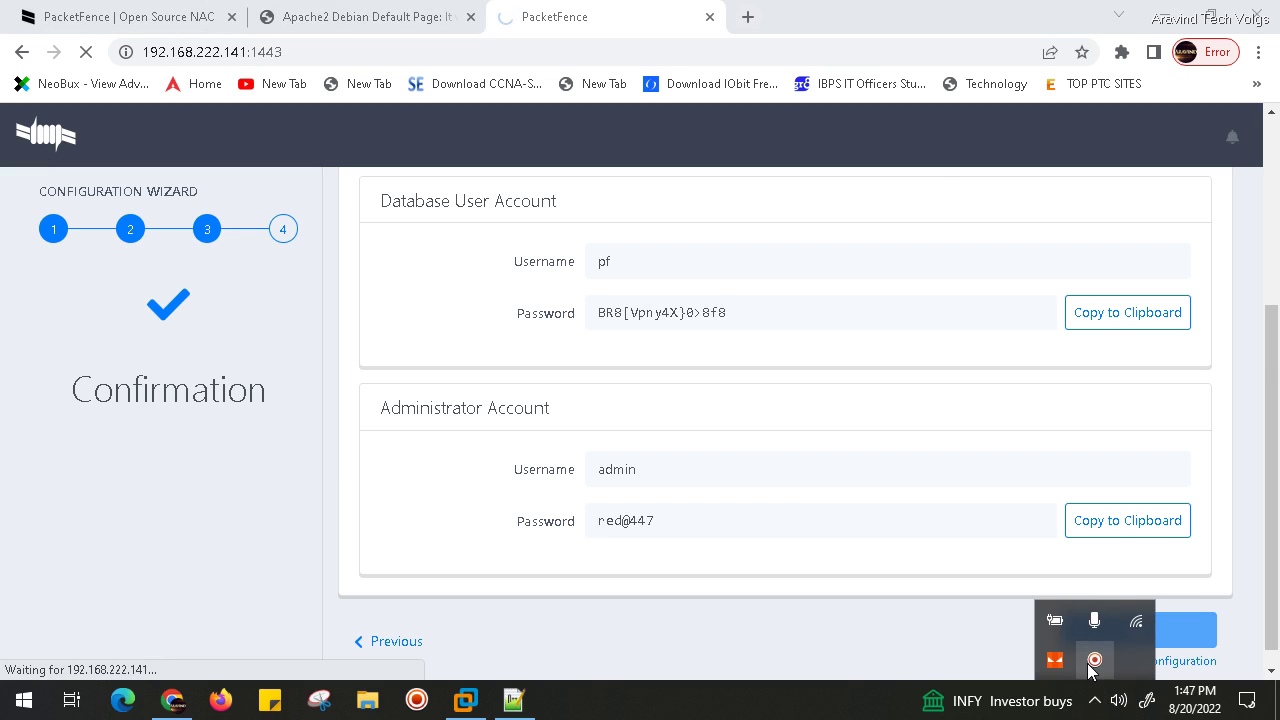